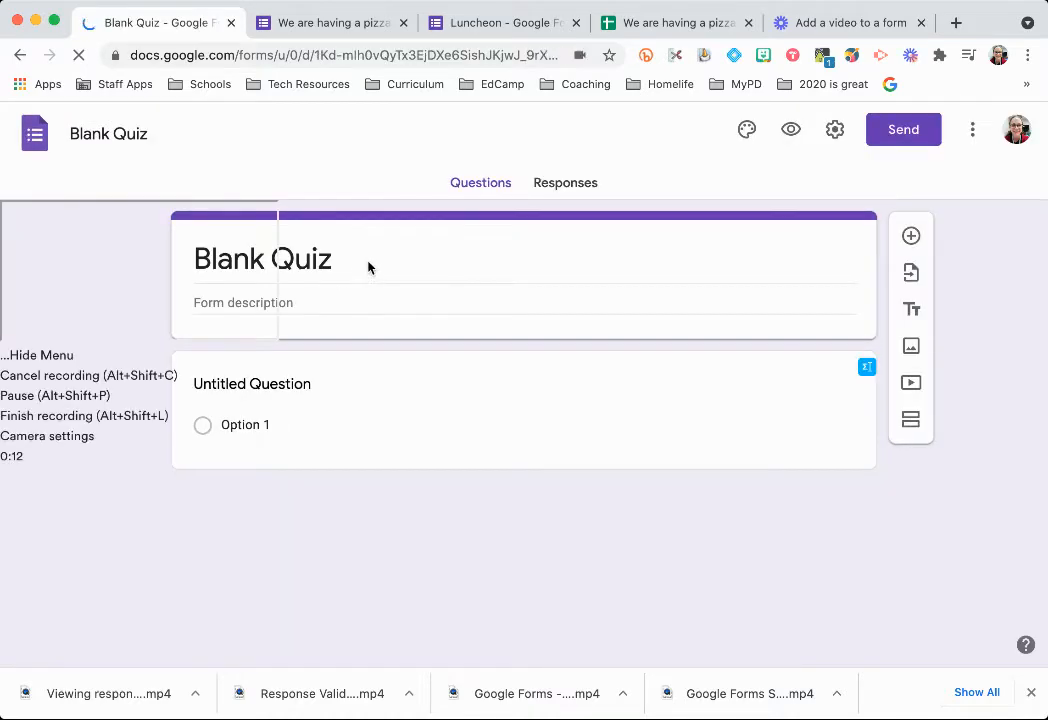
Step: Try quiz mode on the pizza party form, close its settings unsaved, and return to Blank Quiz
left_click(338, 31)
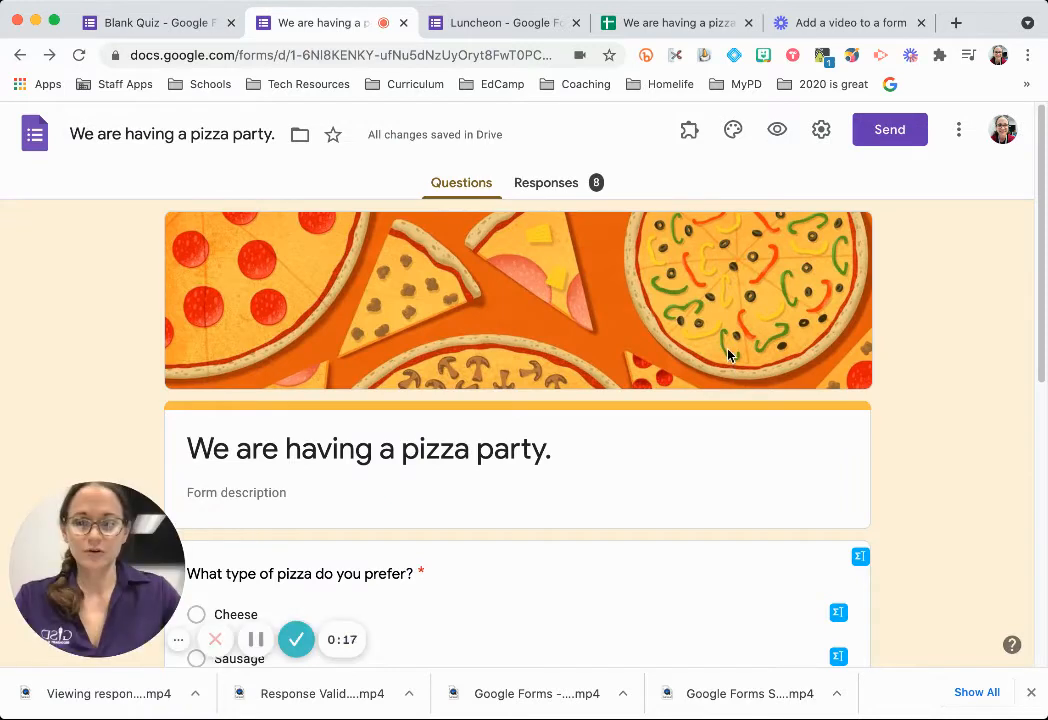
left_click(825, 138)
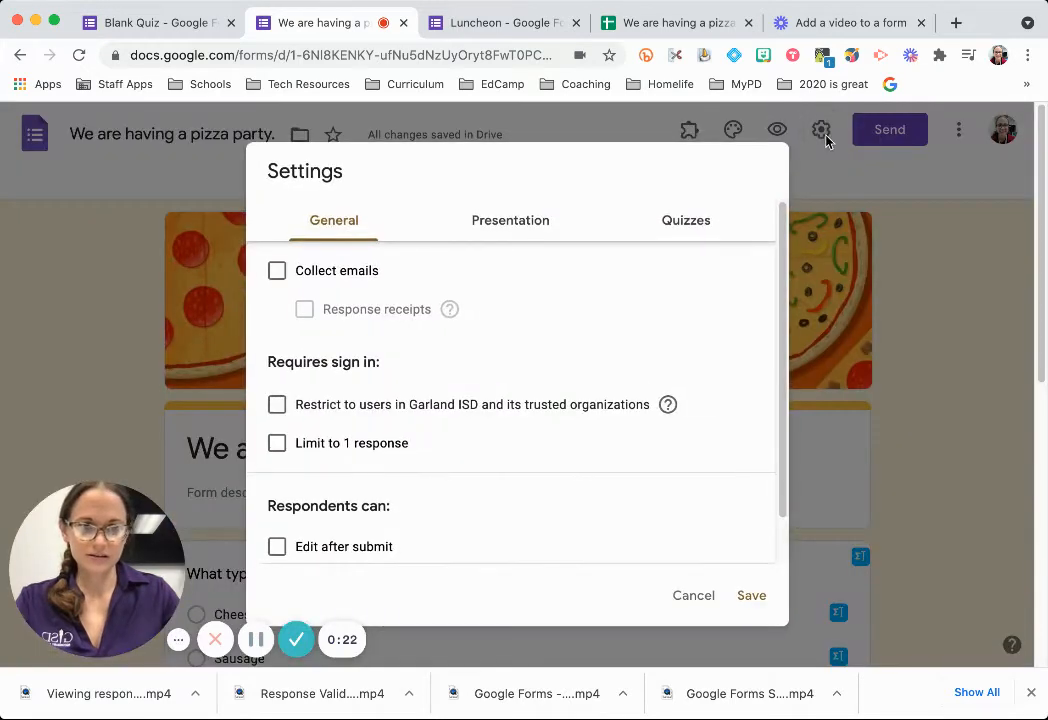
left_click(690, 224)
left_click(292, 264)
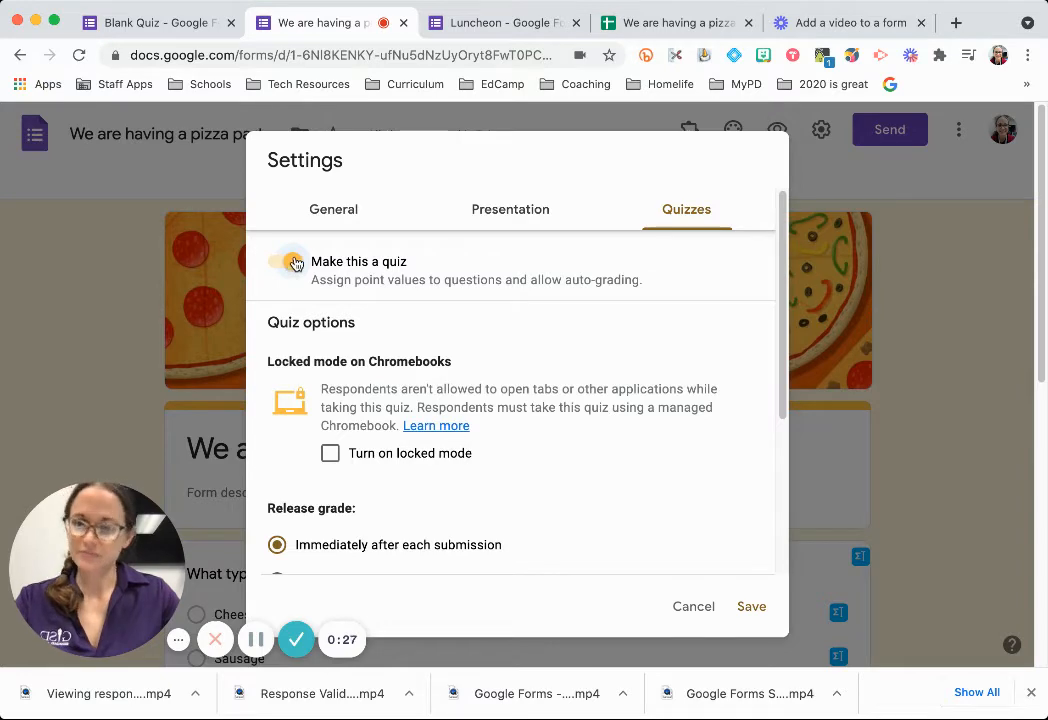
scroll(330, 290, "down", 3)
scroll(537, 444, "up", 5)
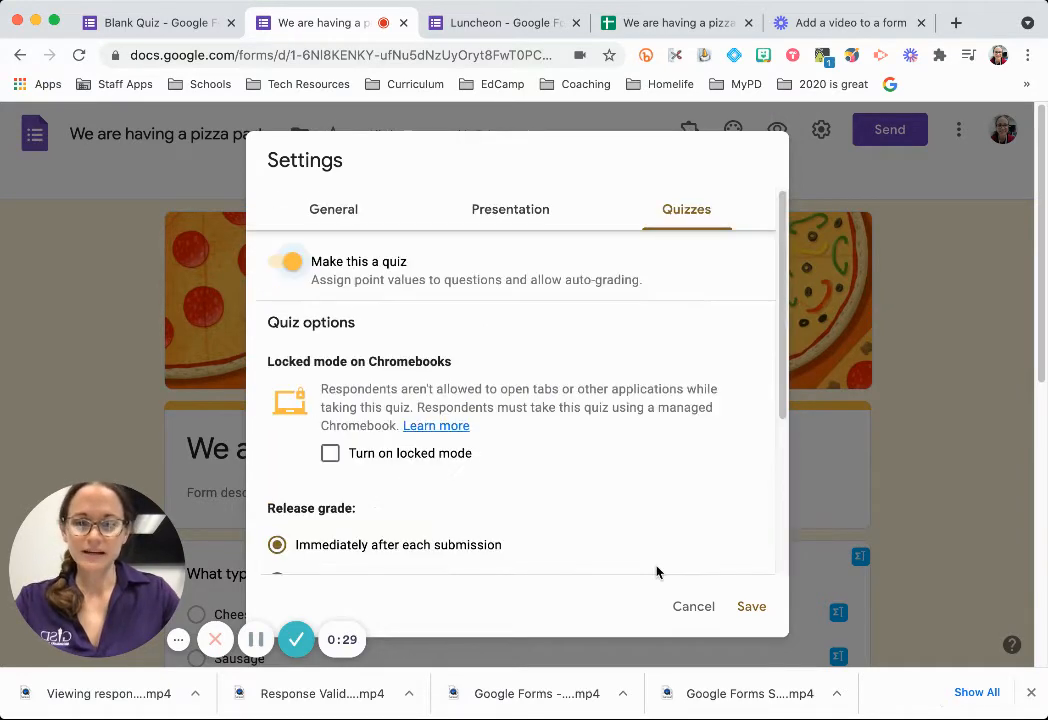
left_click(694, 610)
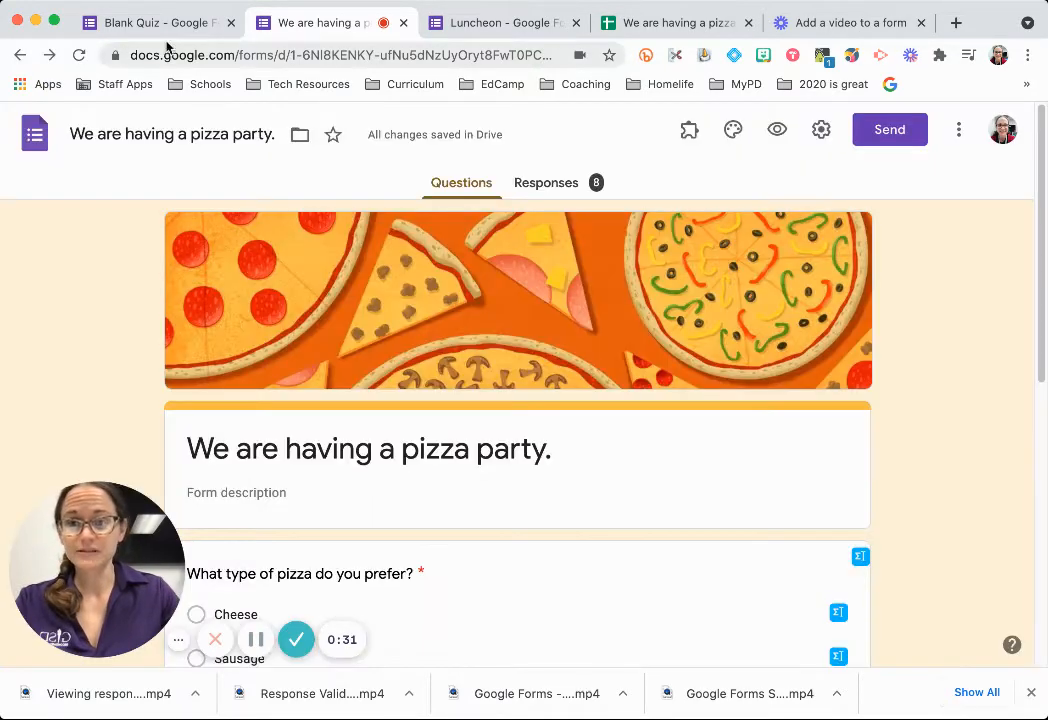
left_click(165, 27)
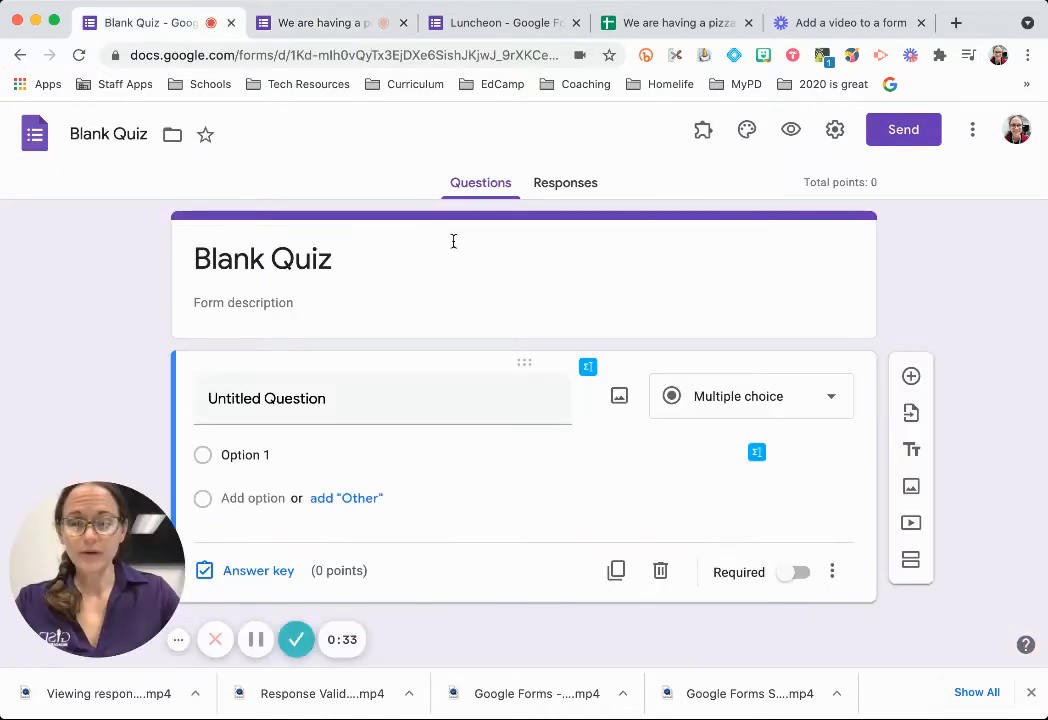
Step: Rename the form 'Gardening Quiz' and set the clover illustration as its header image
left_click(299, 265)
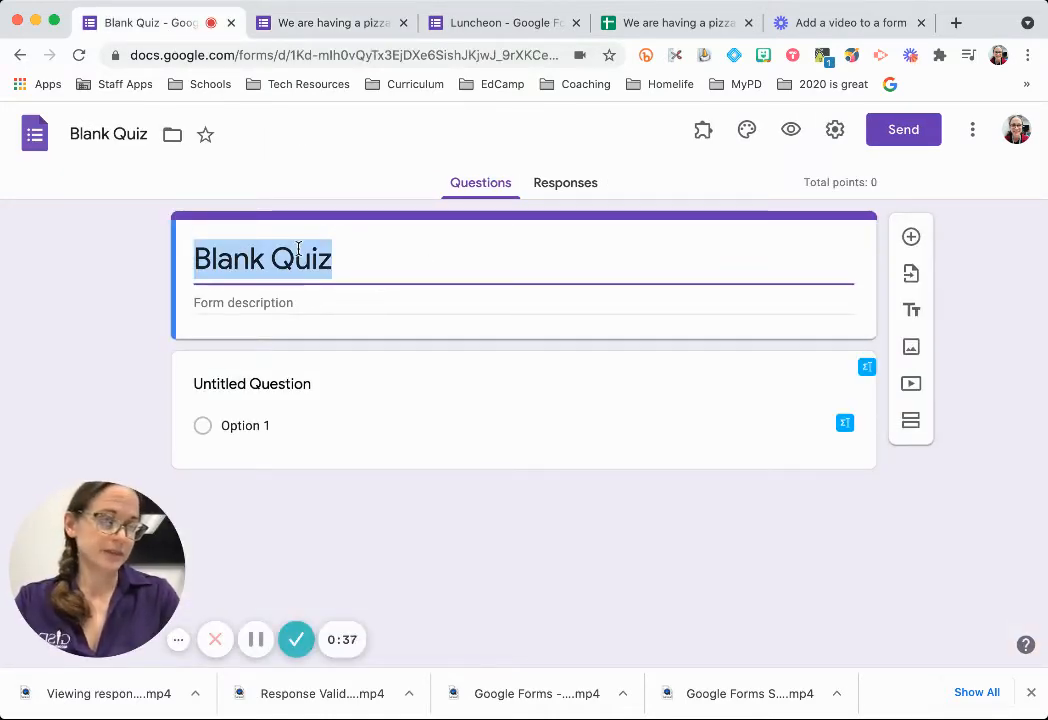
type("Gardening Quiz")
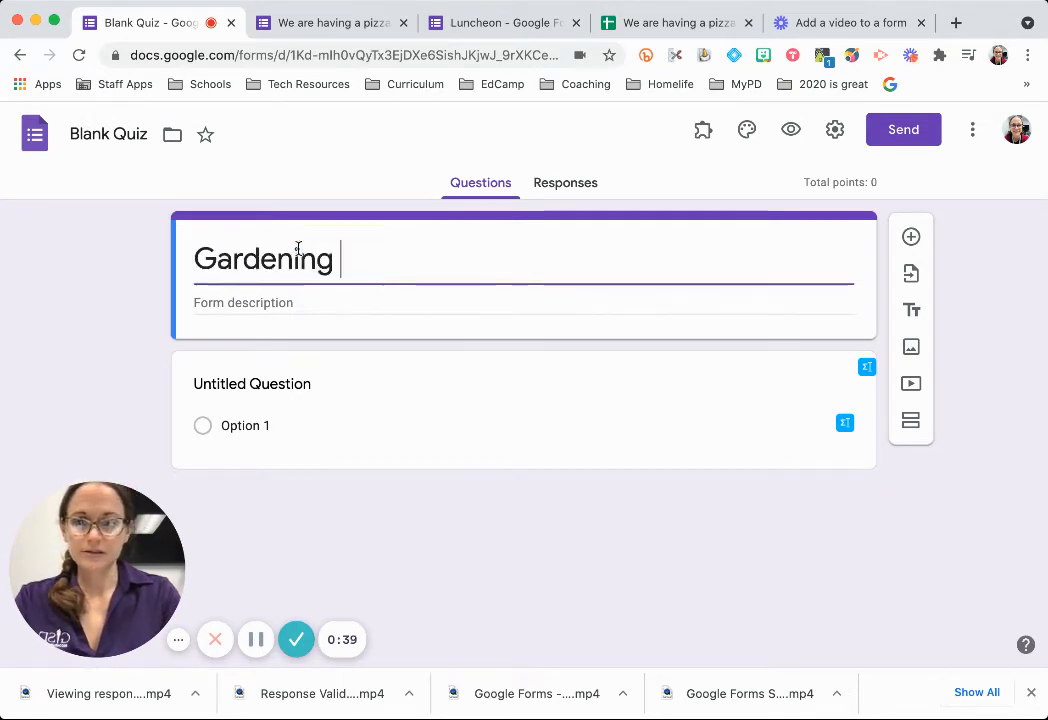
left_click(747, 131)
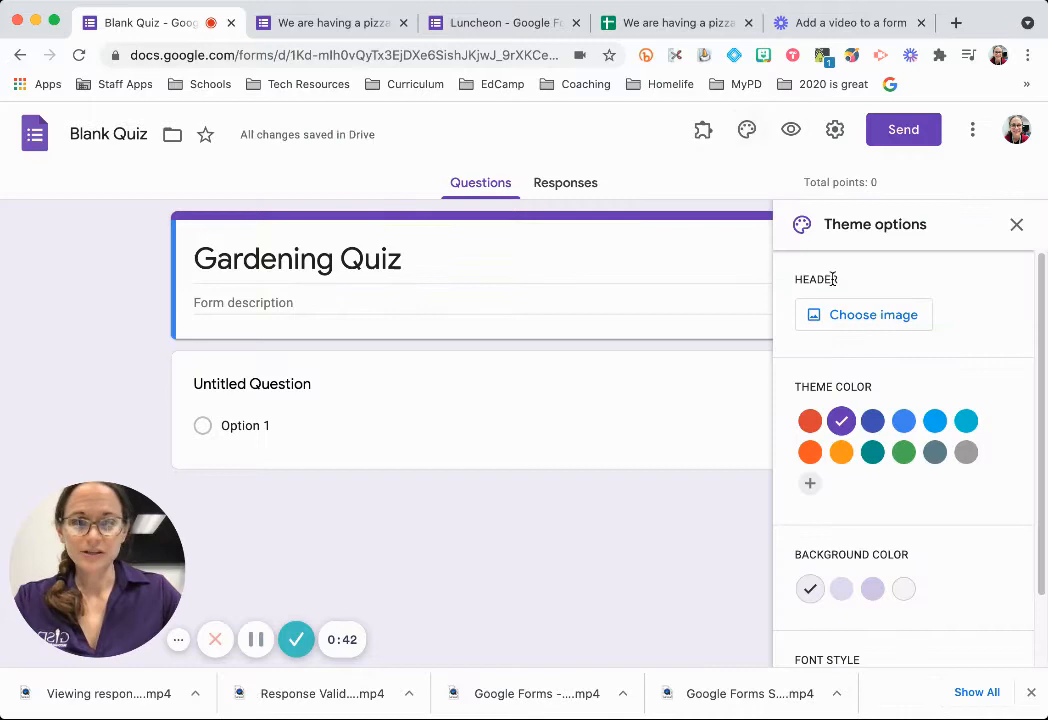
left_click(869, 320)
left_click(255, 340)
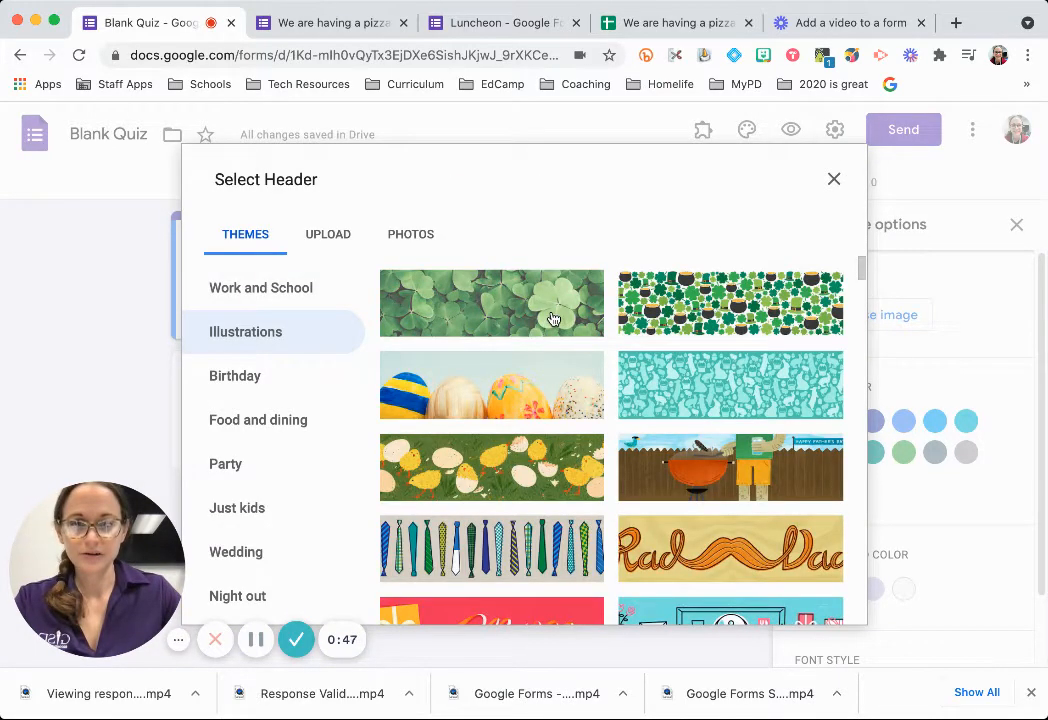
left_click(553, 318)
left_click(821, 600)
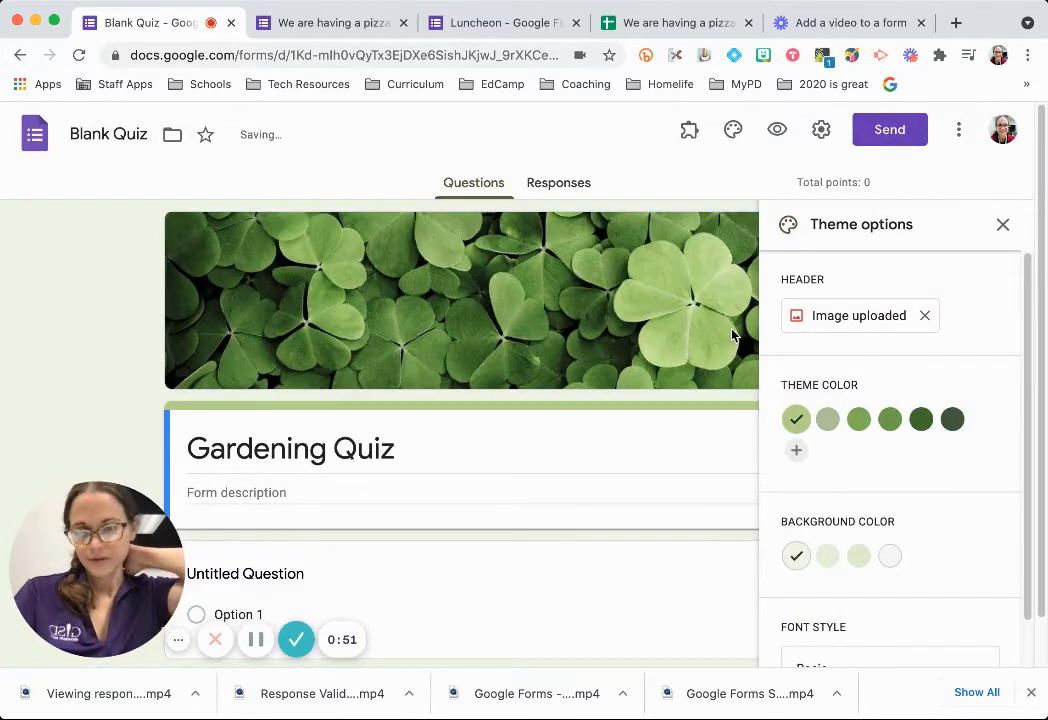
left_click(1003, 225)
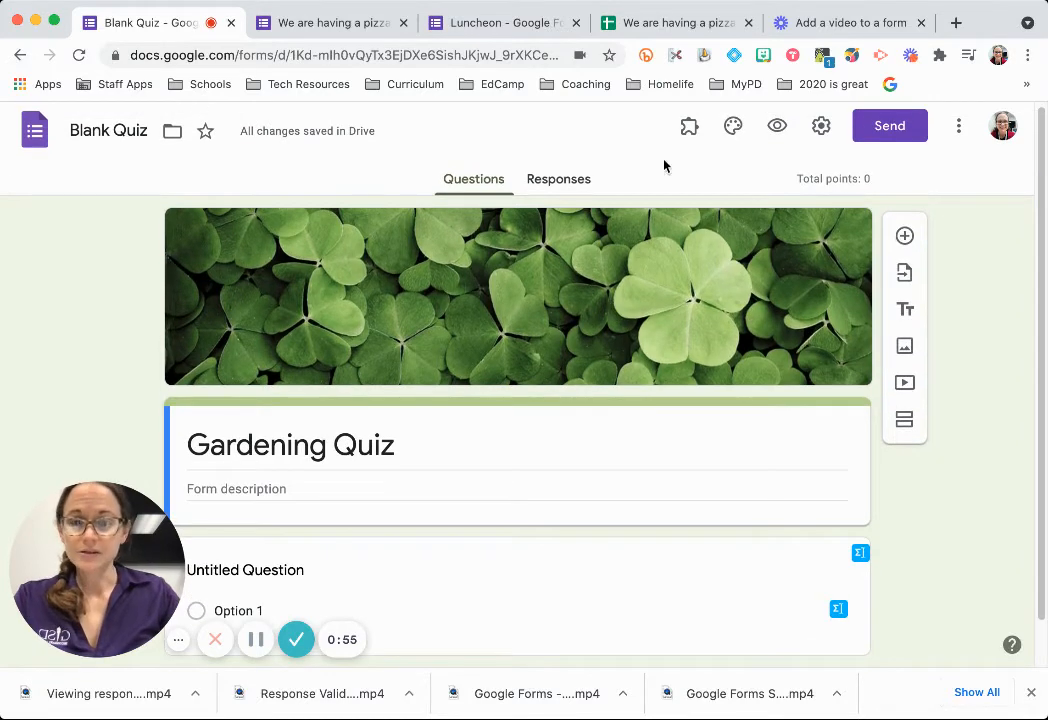
Step: In quiz settings, turn on Chromebook locked mode and hide correct answers from respondents
left_click(821, 127)
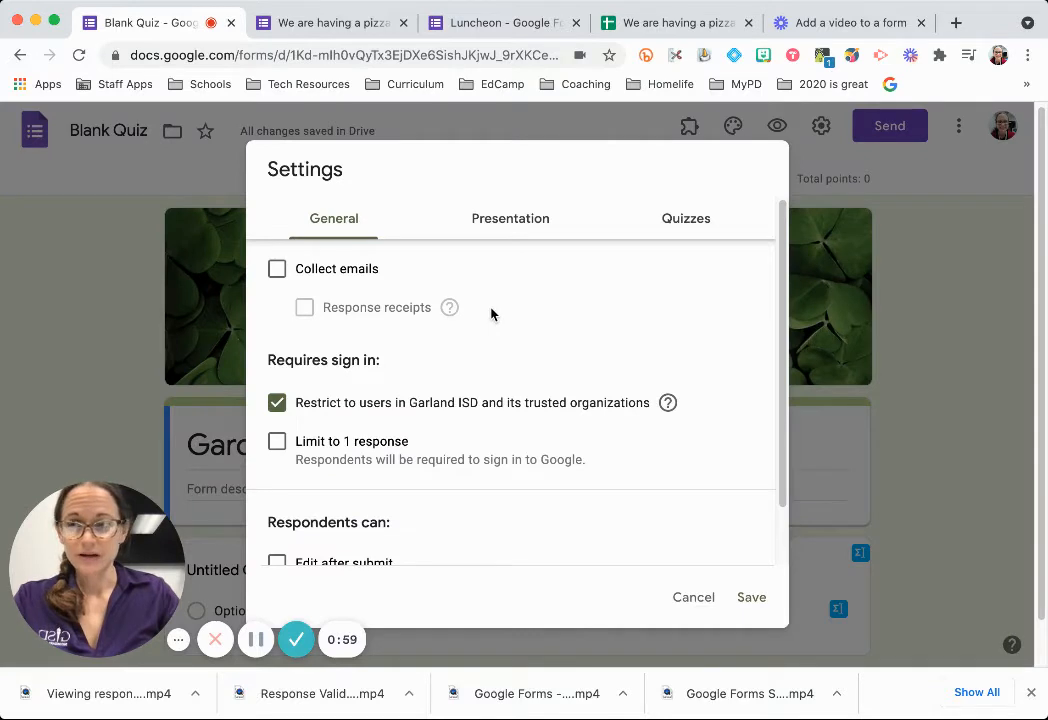
left_click(694, 226)
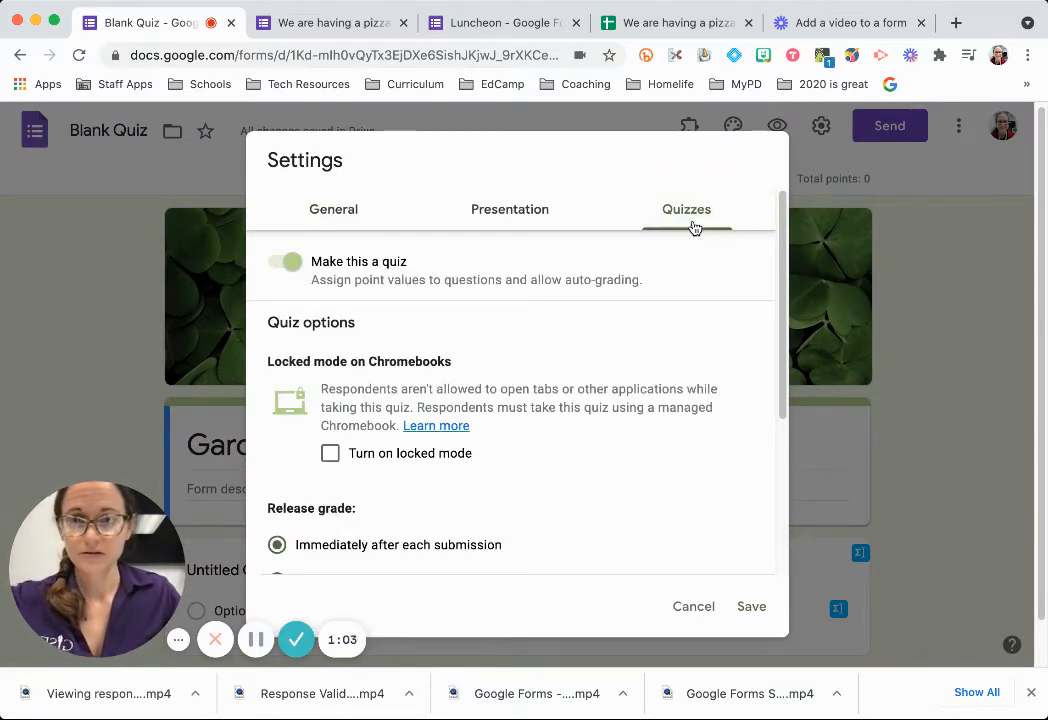
scroll(530, 359, "down", 2)
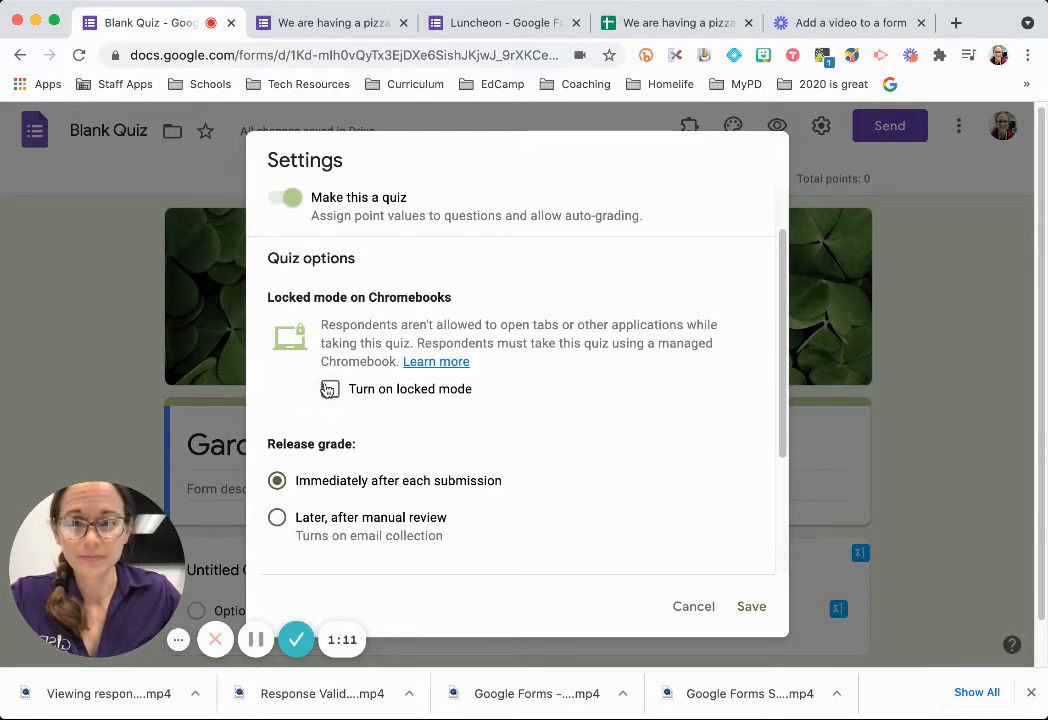
left_click(329, 389)
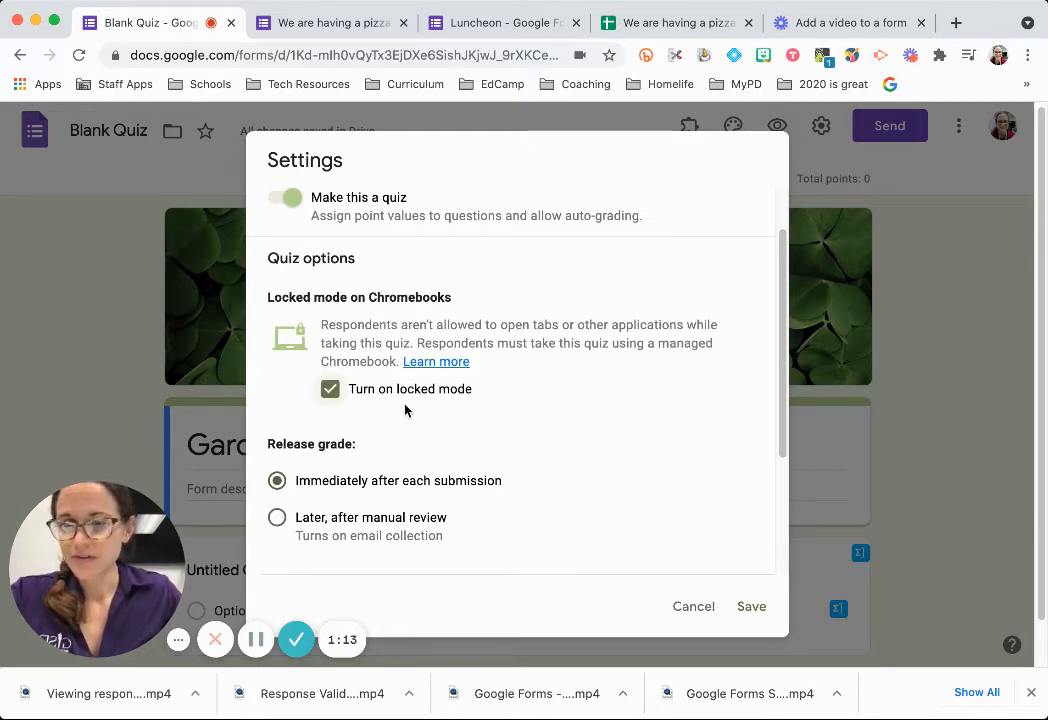
scroll(425, 398, "up", 1)
scroll(425, 398, "down", 3)
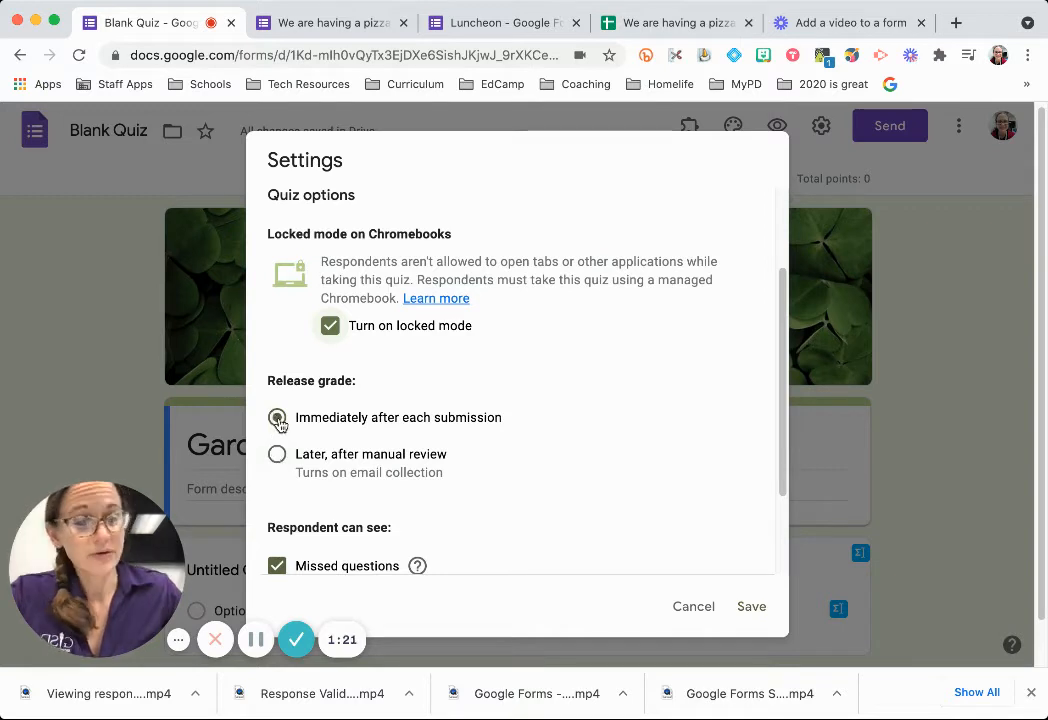
scroll(277, 420, "down", 3)
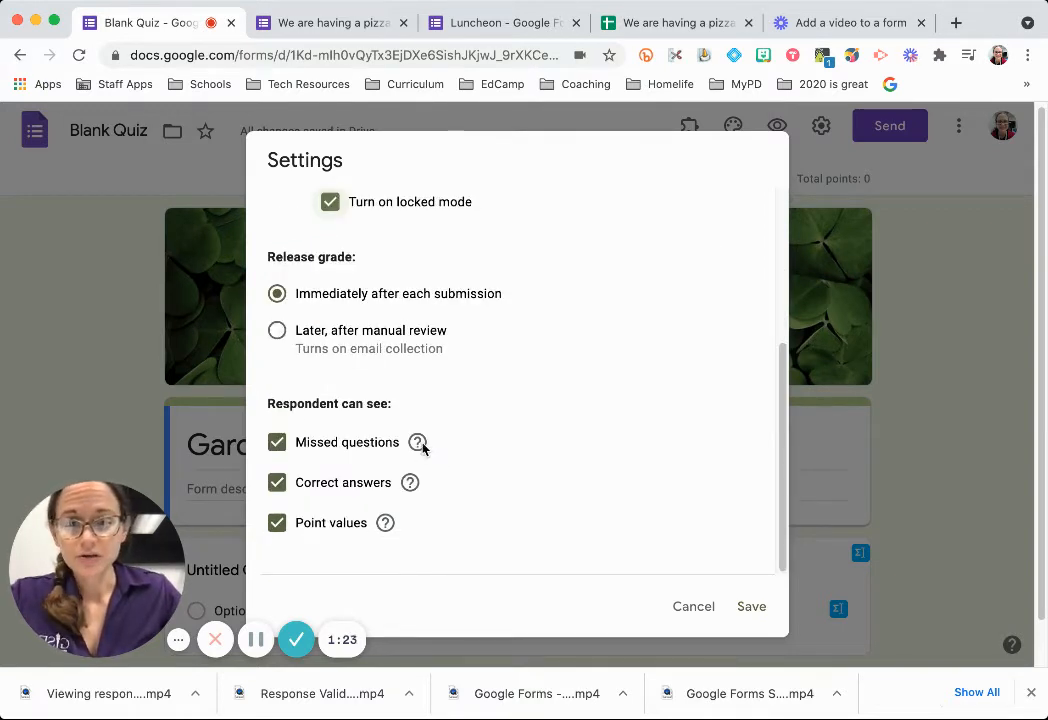
left_click(277, 482)
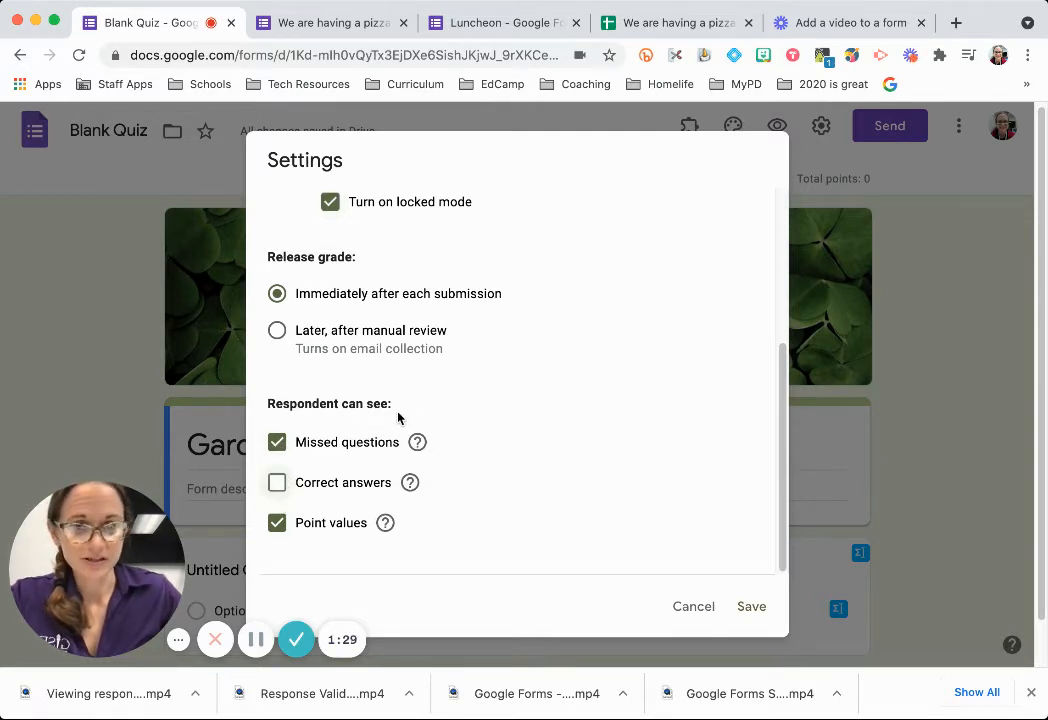
scroll(398, 416, "up", 5)
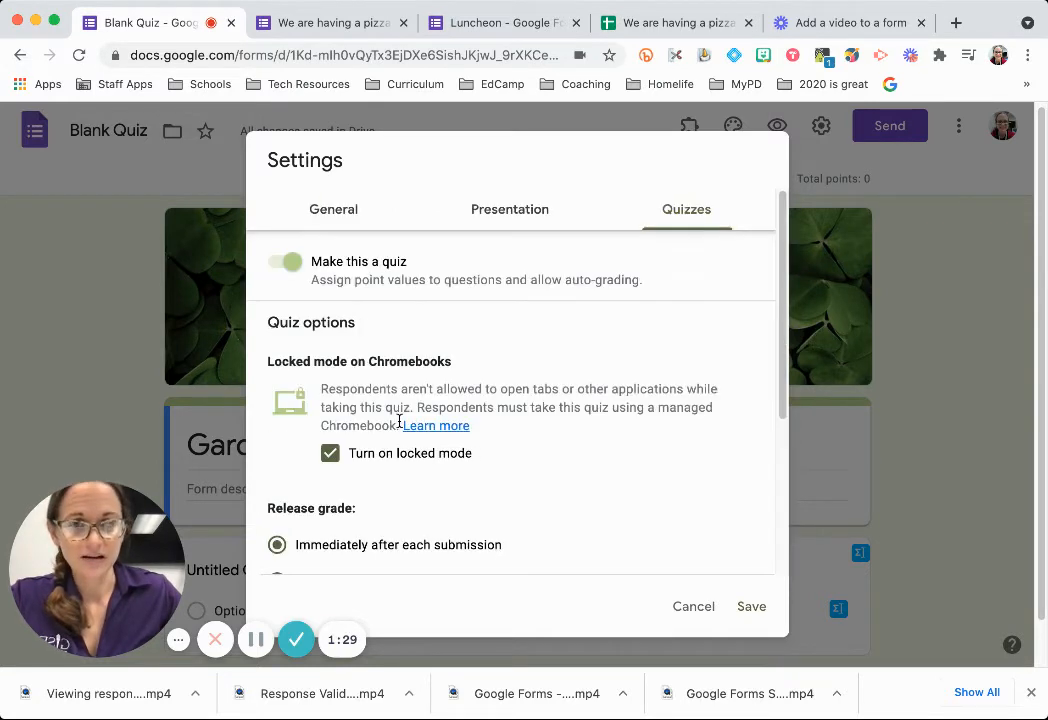
Step: Turn on Shuffle question order under Presentation and save the settings
left_click(356, 212)
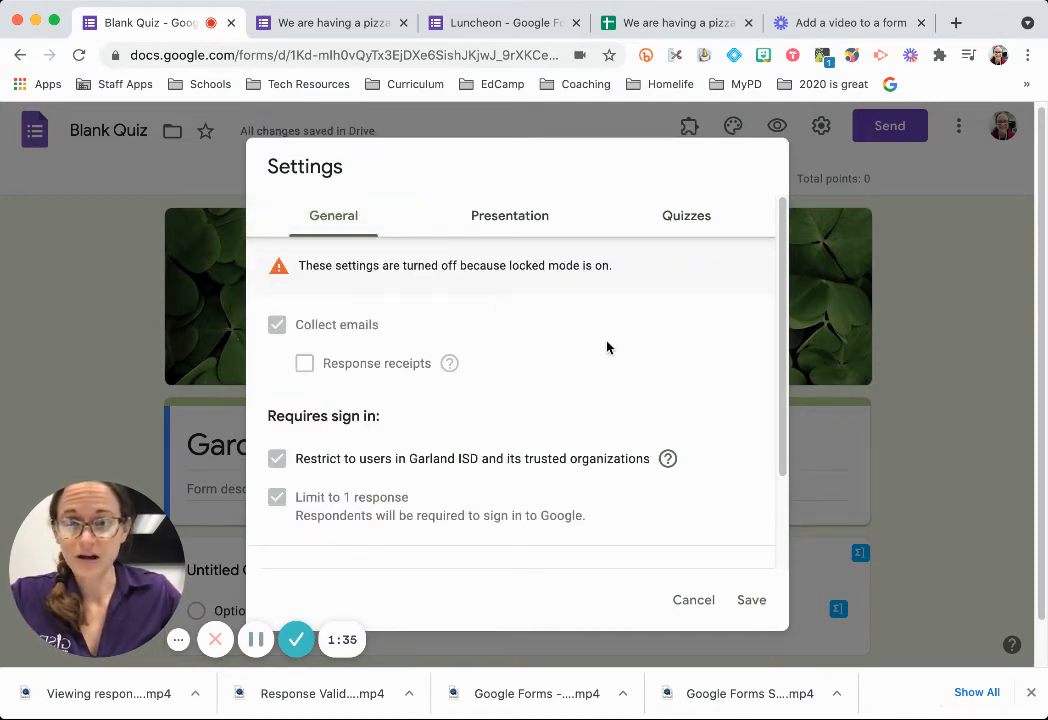
left_click(500, 228)
left_click(367, 221)
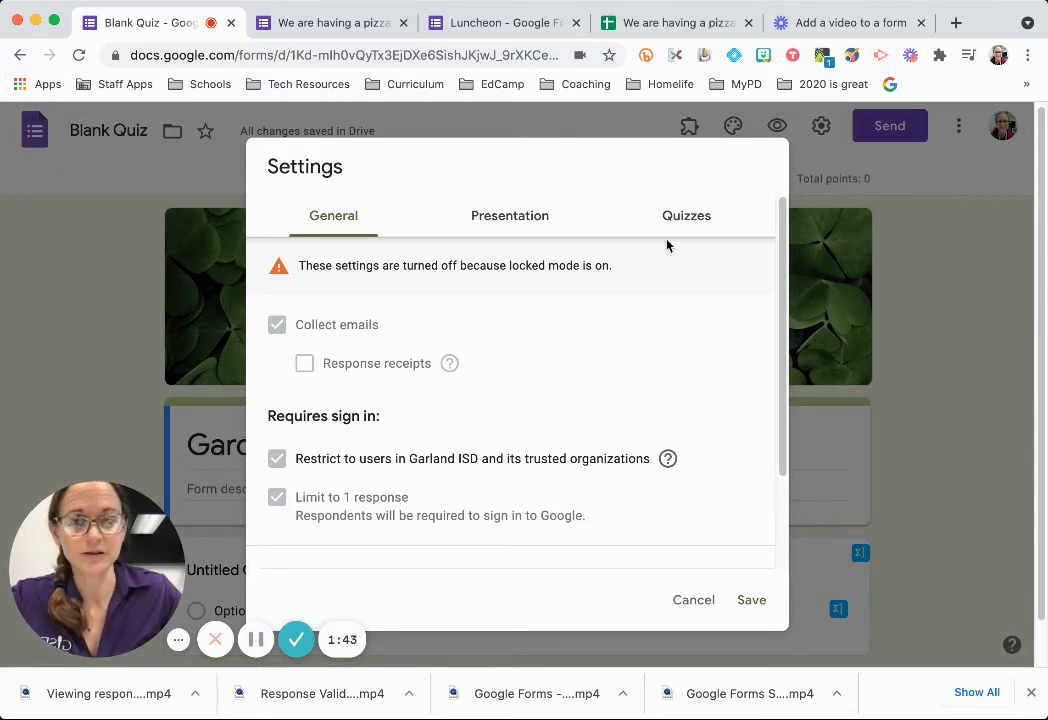
left_click(522, 227)
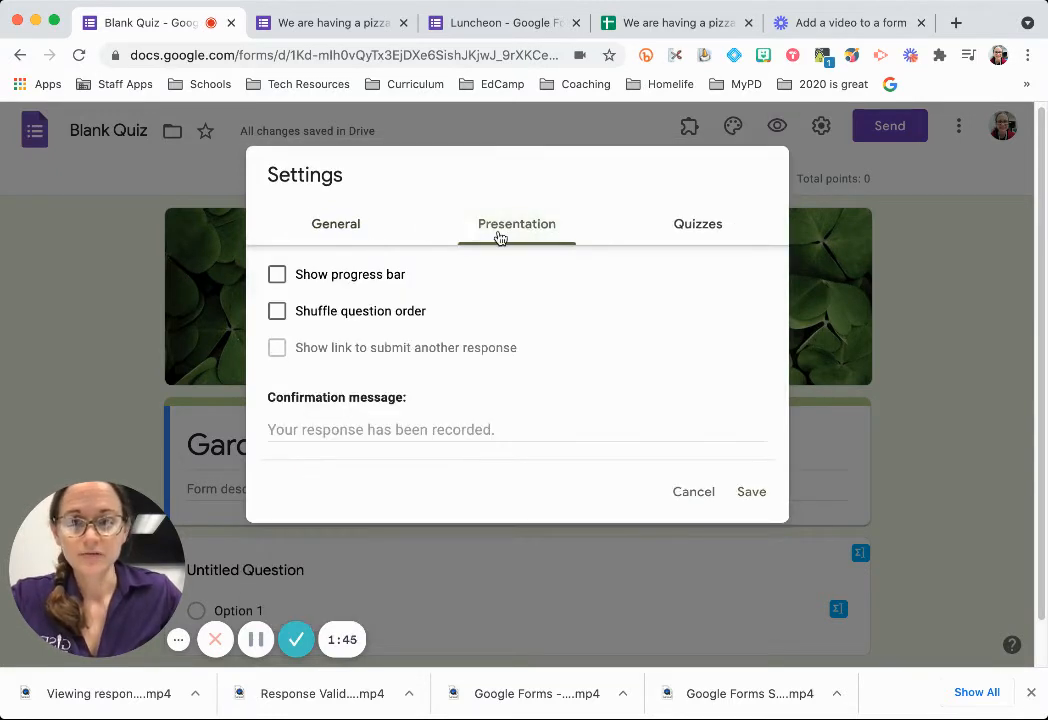
left_click(383, 318)
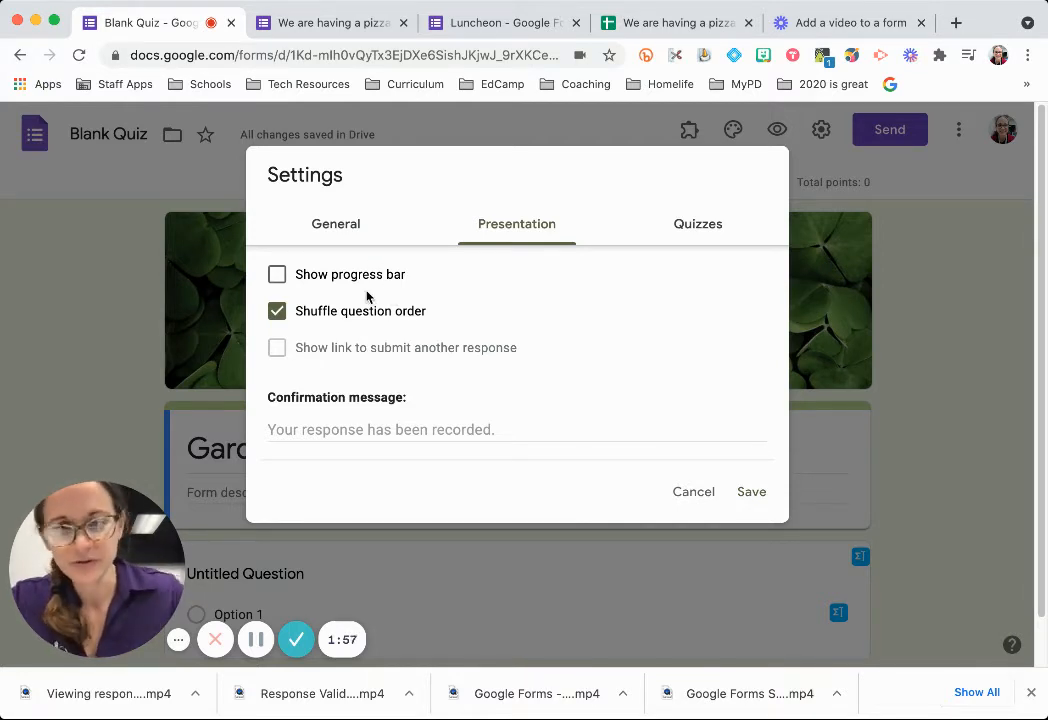
left_click(725, 223)
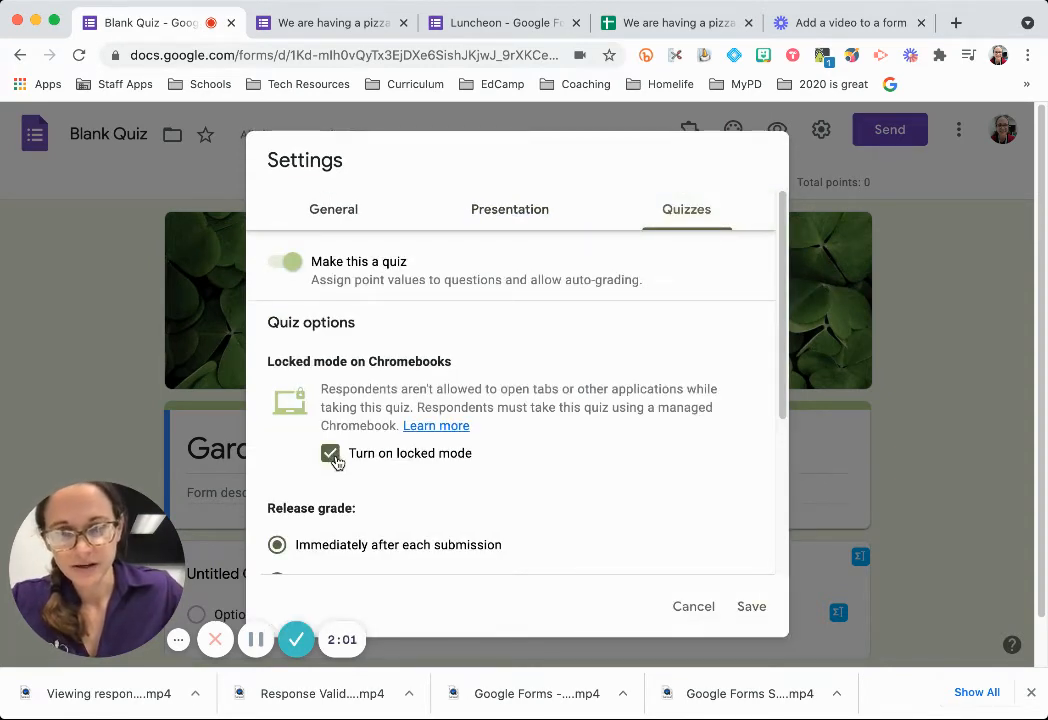
left_click(752, 612)
Step: Make 'Do plants need water?' a required Yes/No/Maybe question, then add a question under the header
scroll(542, 335, "down", 3)
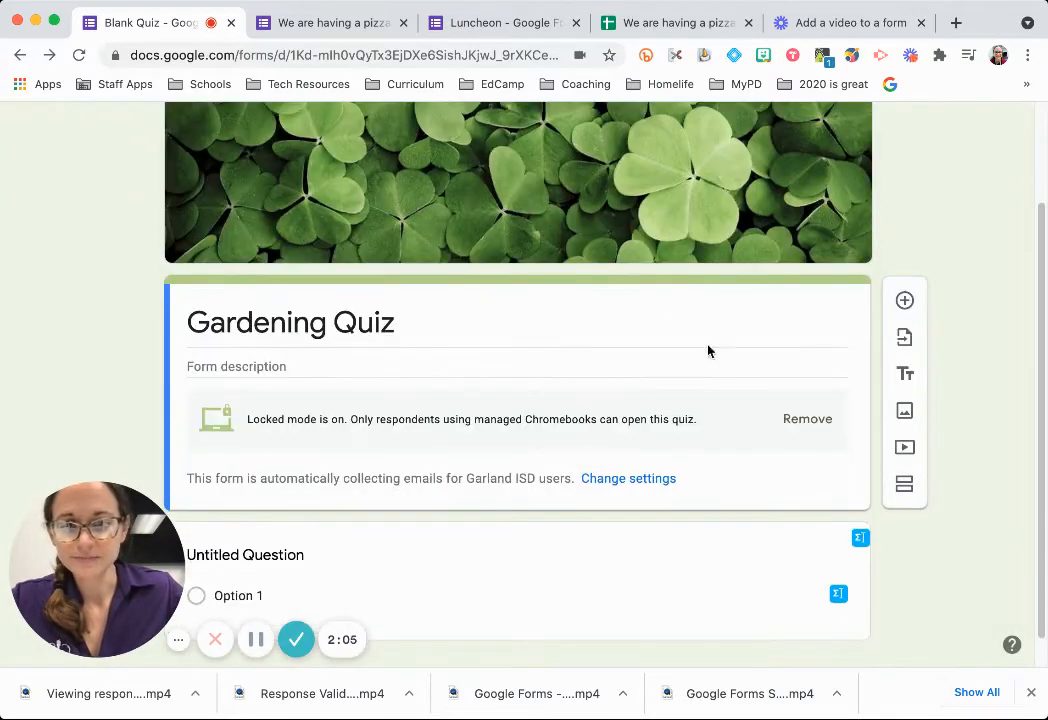
left_click(315, 536)
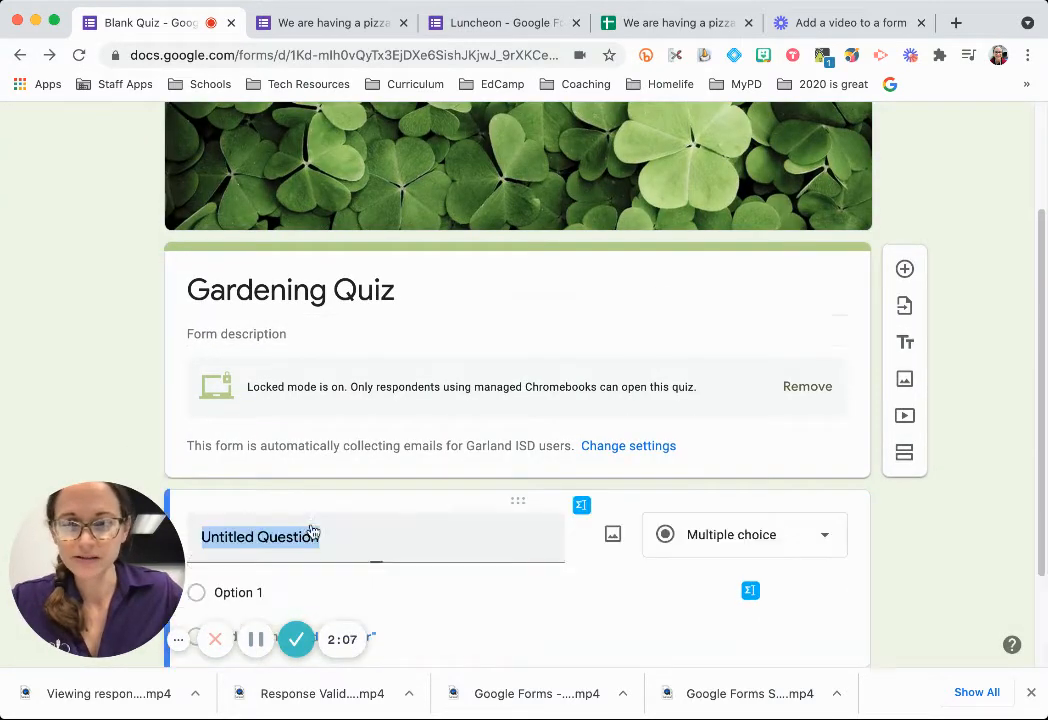
type("Do plants")
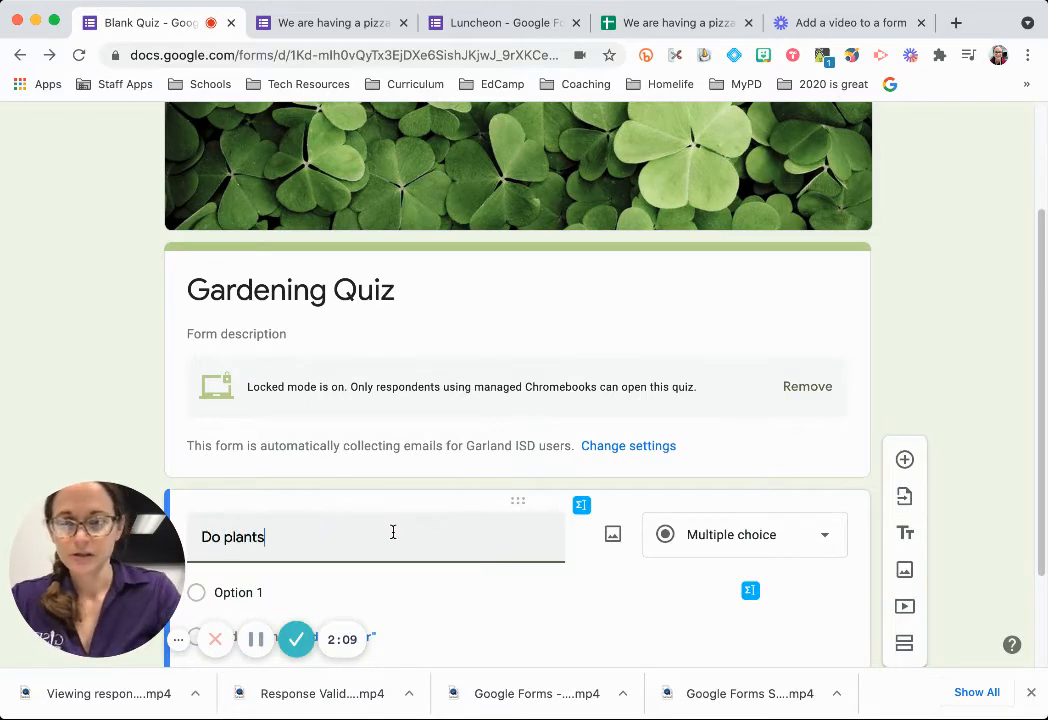
type(" need water?")
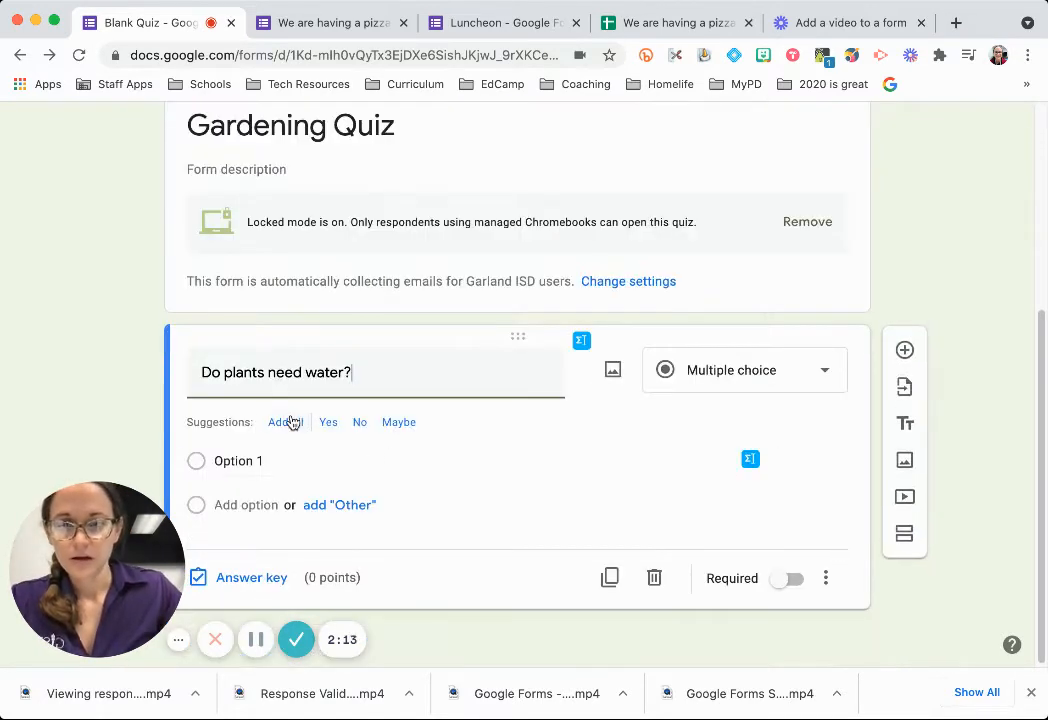
left_click(285, 422)
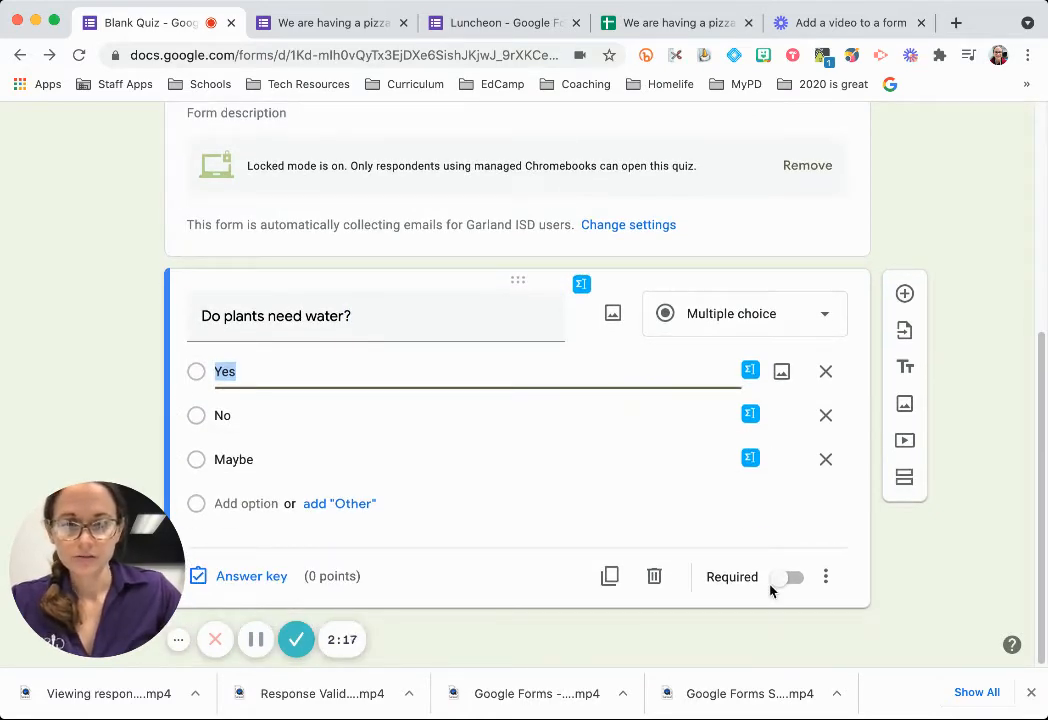
left_click(788, 587)
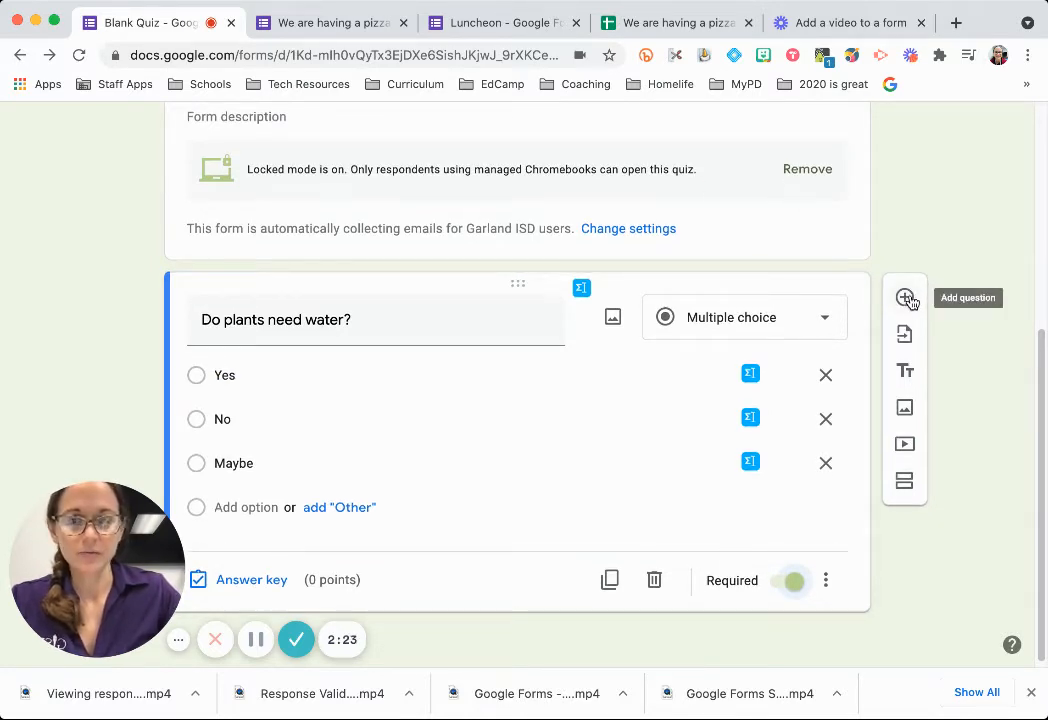
scroll(860, 260, "up", 3)
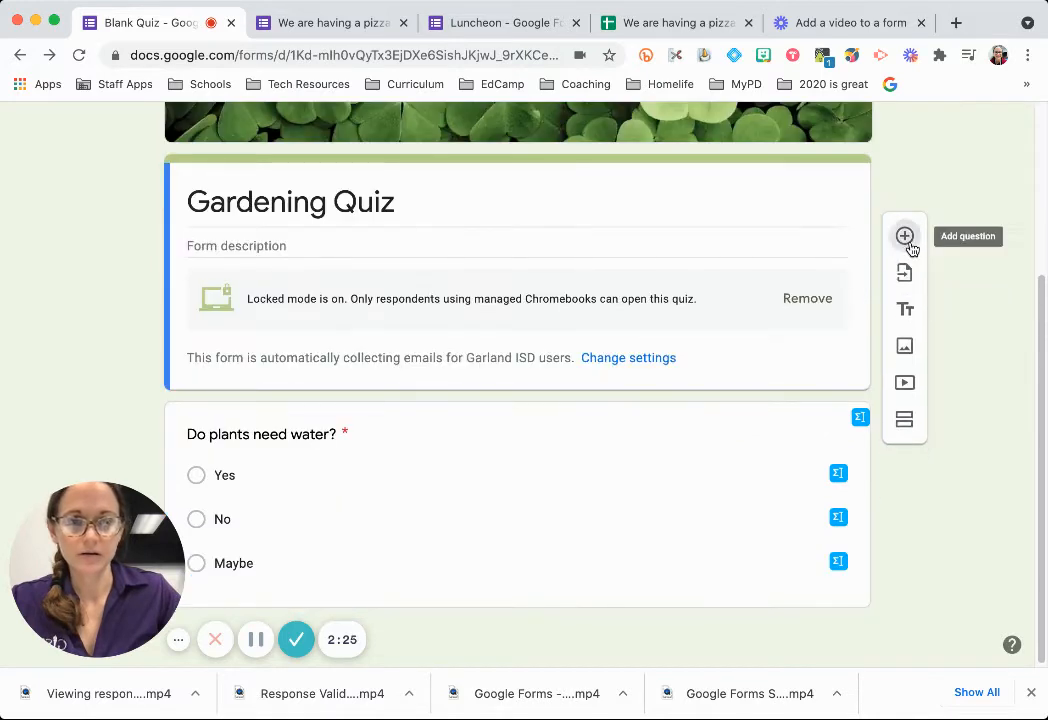
left_click(904, 236)
Step: Create a 'First Name' short-answer question and duplicate it as 'Last Name'
left_click(798, 450)
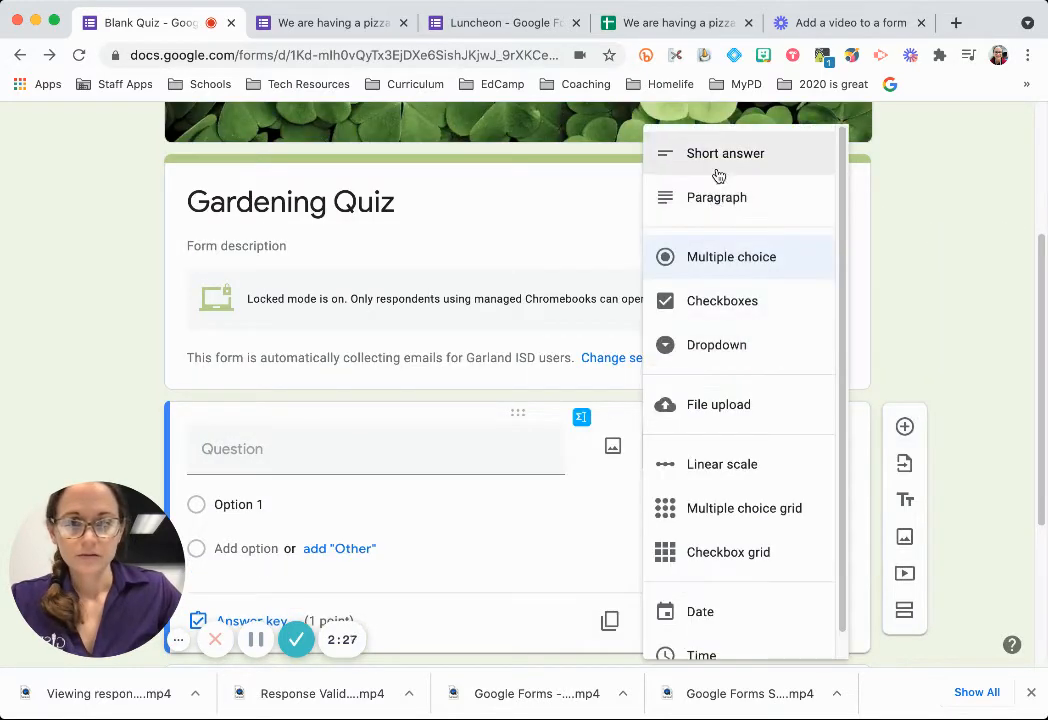
left_click(716, 158)
left_click(377, 461)
type("Firs")
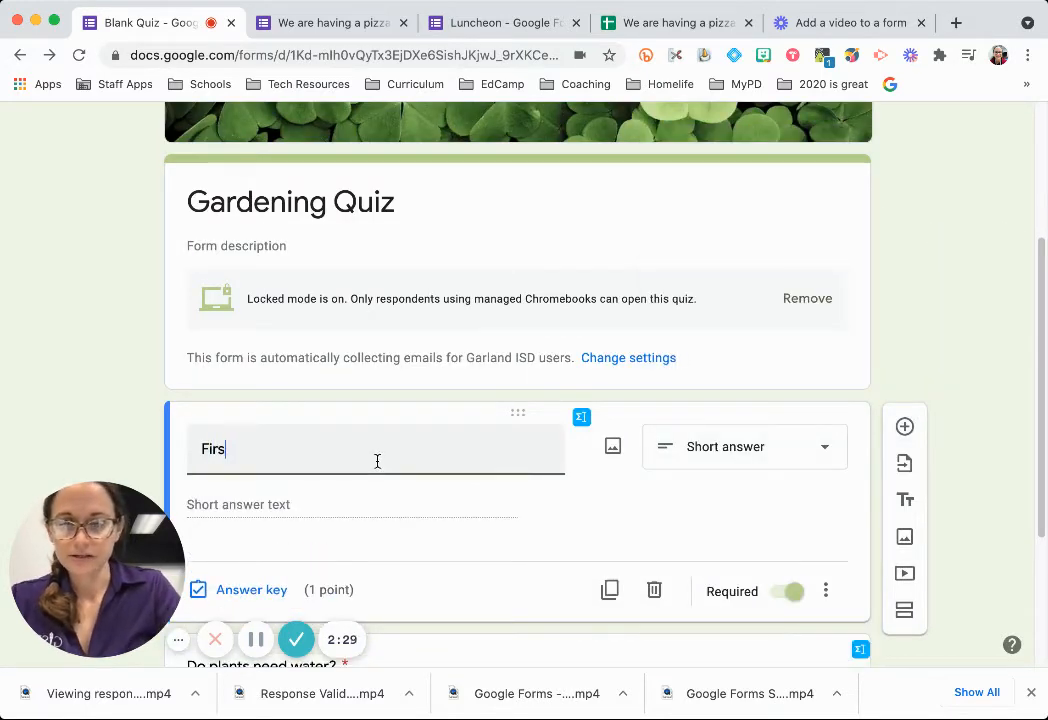
type("t Name")
scroll(395, 498, "down", 2)
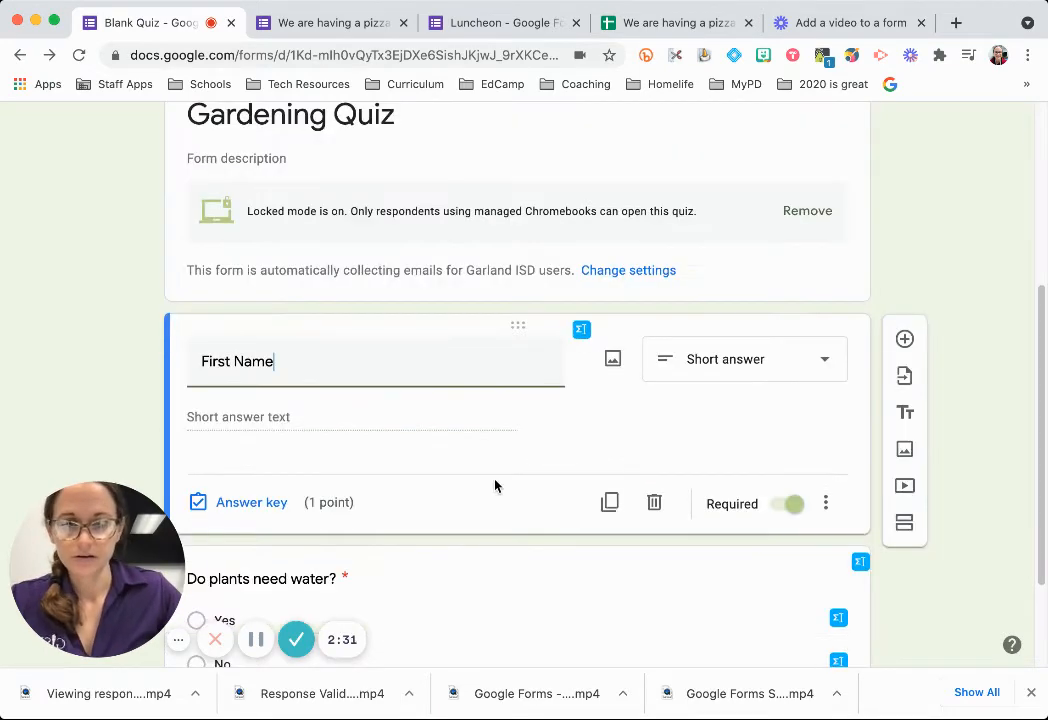
left_click(609, 502)
type("LAst")
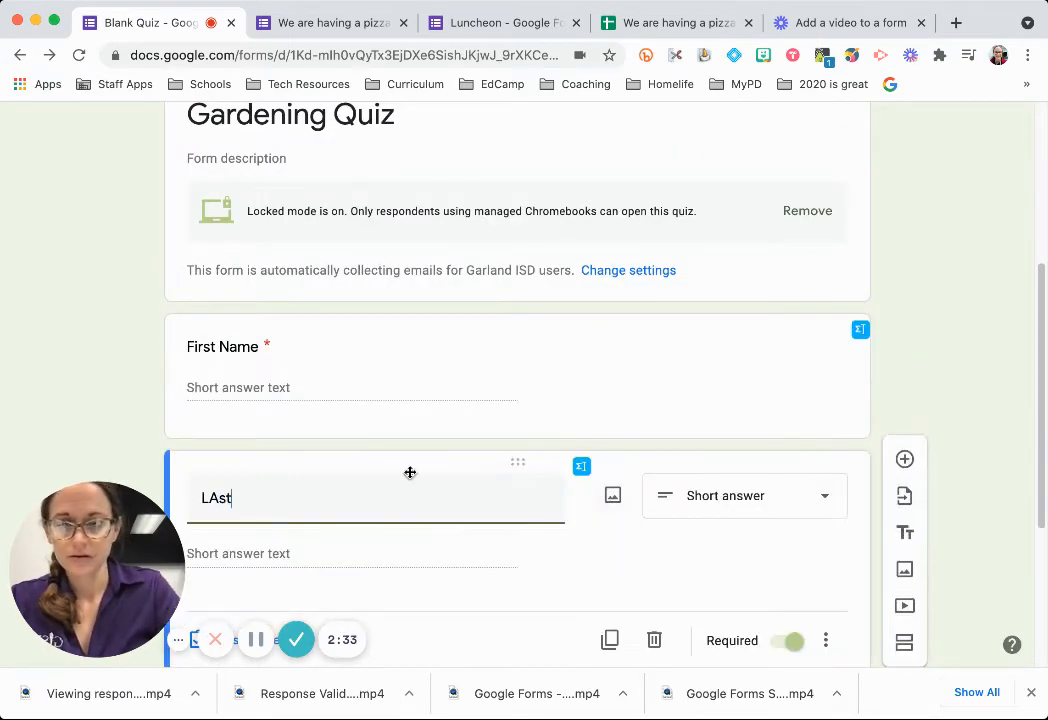
type(" Name")
left_click(215, 498)
key("BackSpace")
type("ast Name")
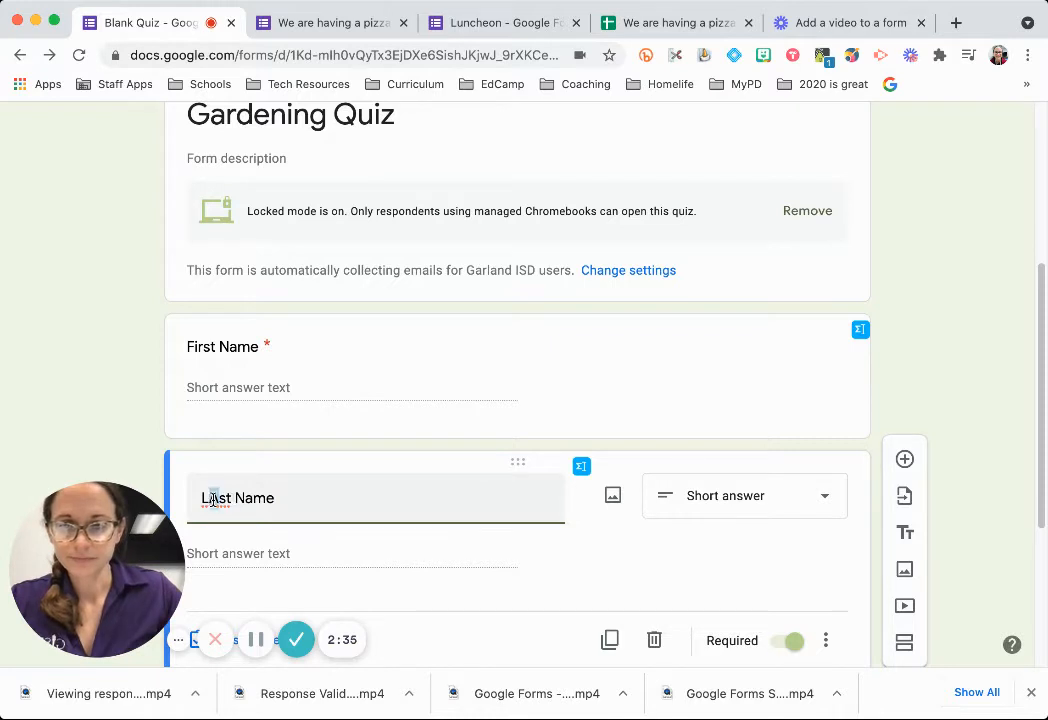
Step: Add a paragraph question 'In your best words, please tell me how to take care of a plant'
scroll(870, 412, "down", 5)
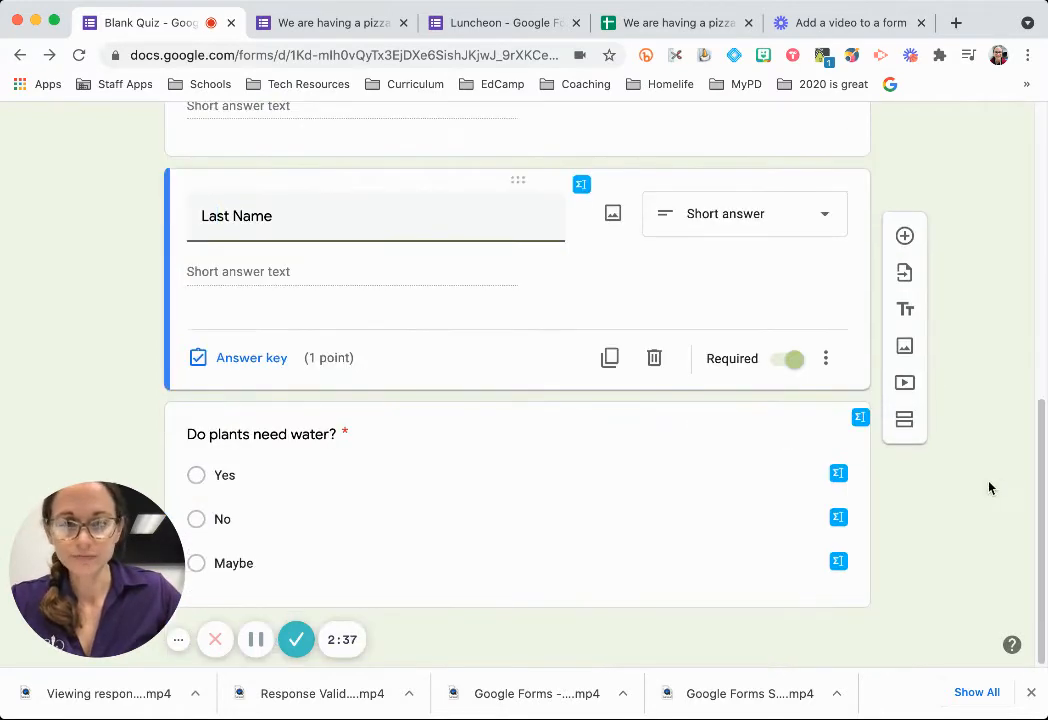
left_click(699, 425)
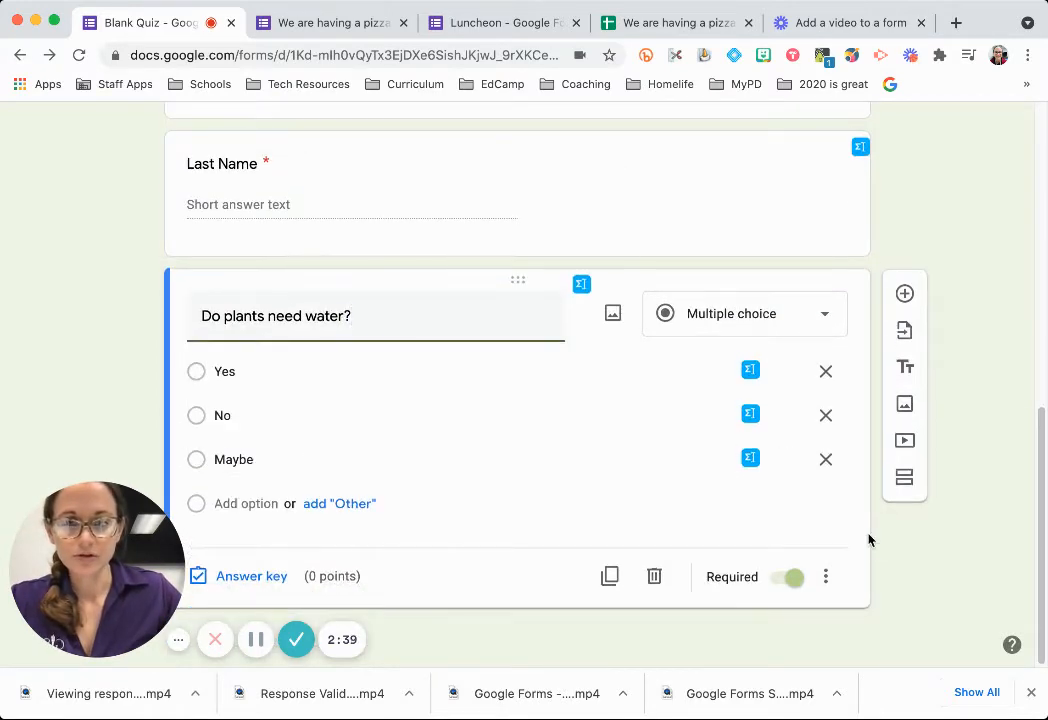
left_click(905, 295)
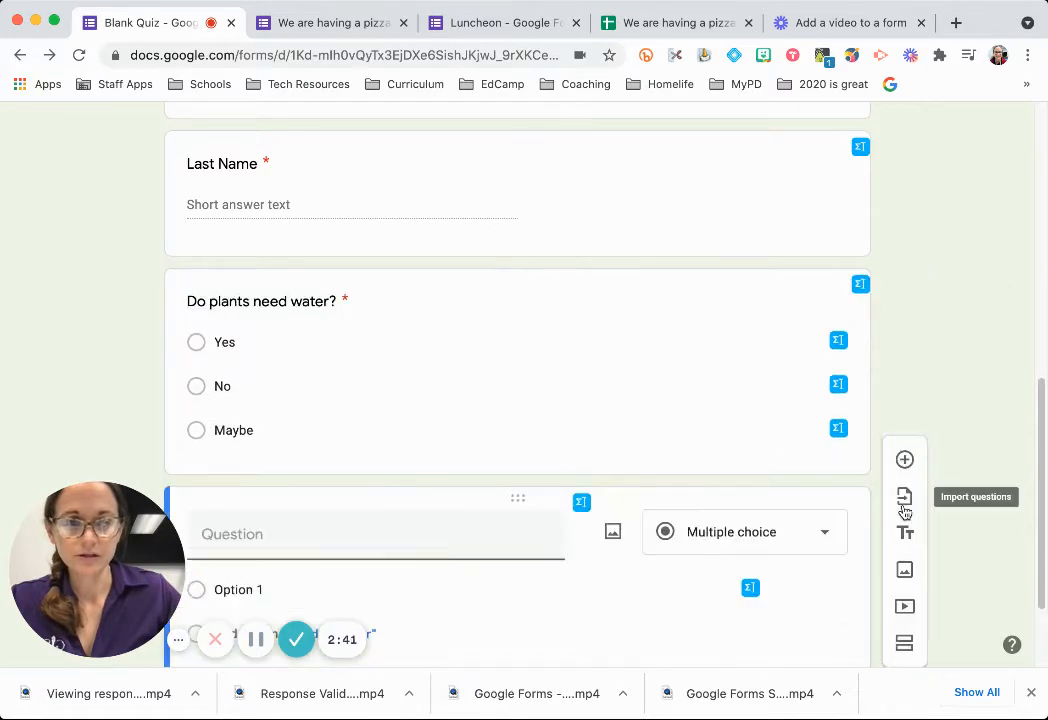
left_click(812, 536)
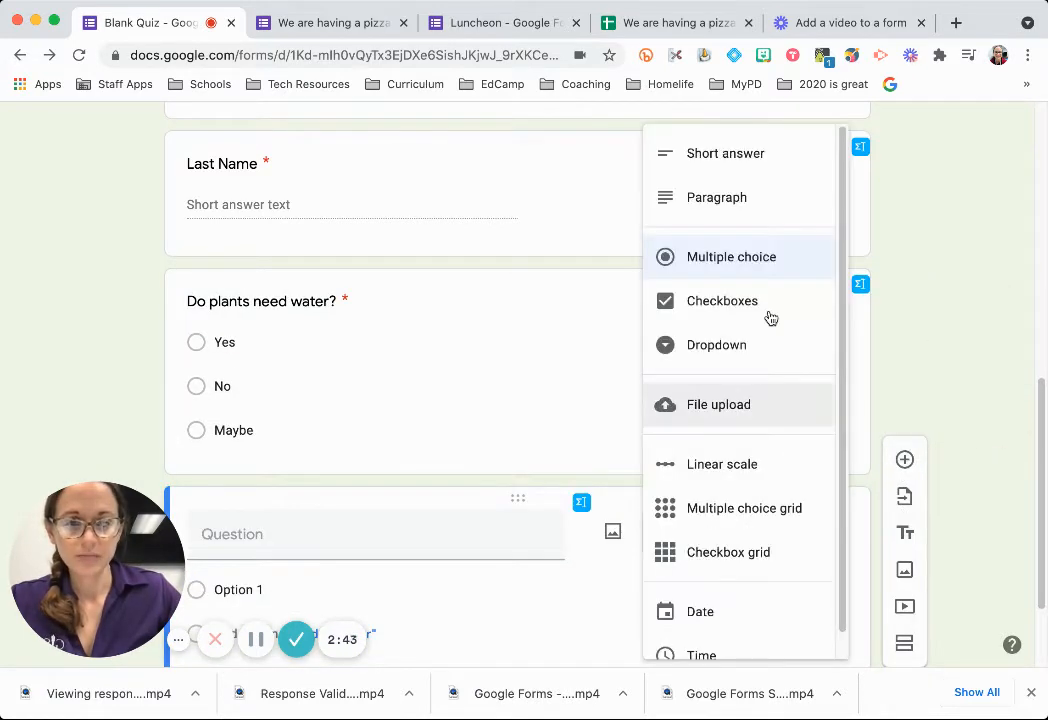
left_click(752, 199)
left_click(414, 540)
type("I")
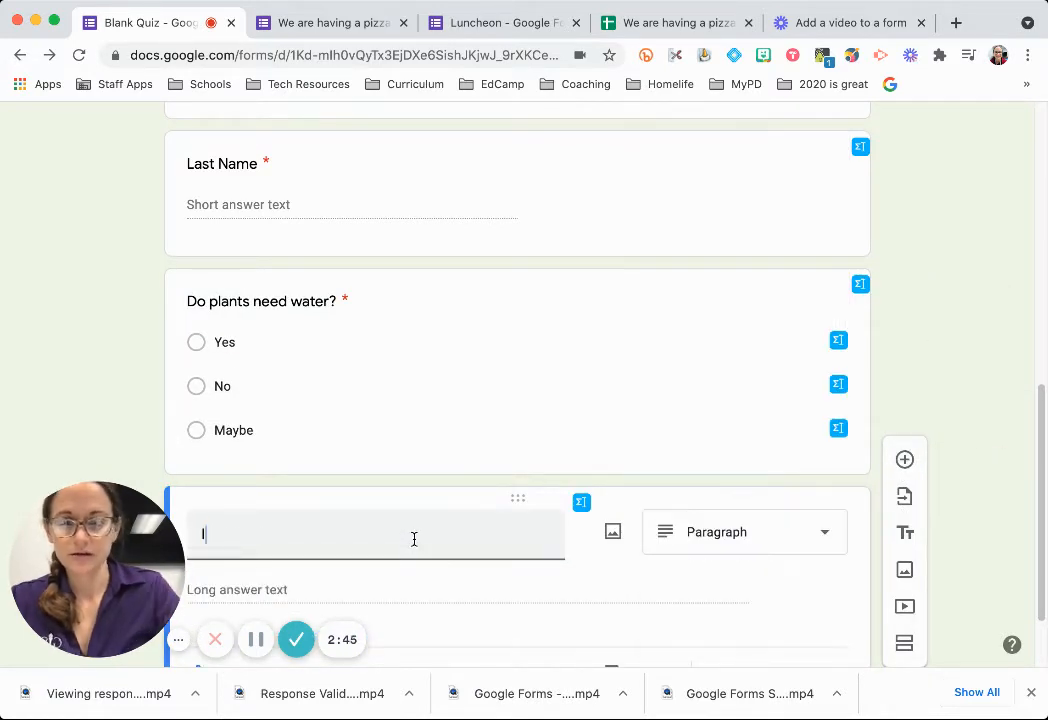
type("n your best words, p")
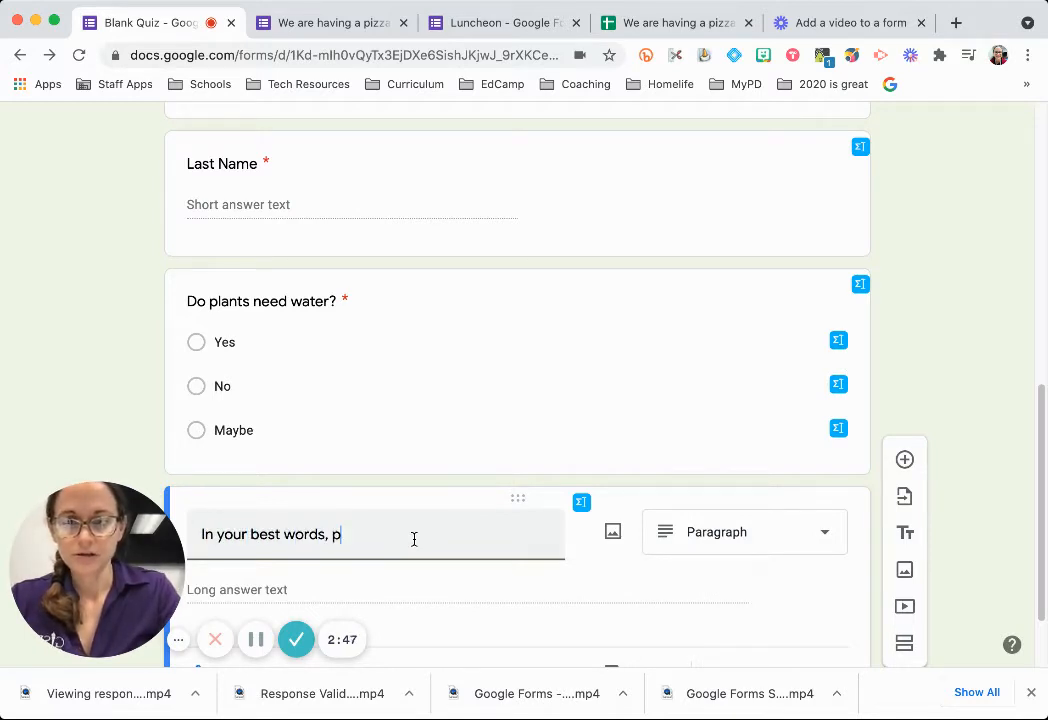
type("lease tell")
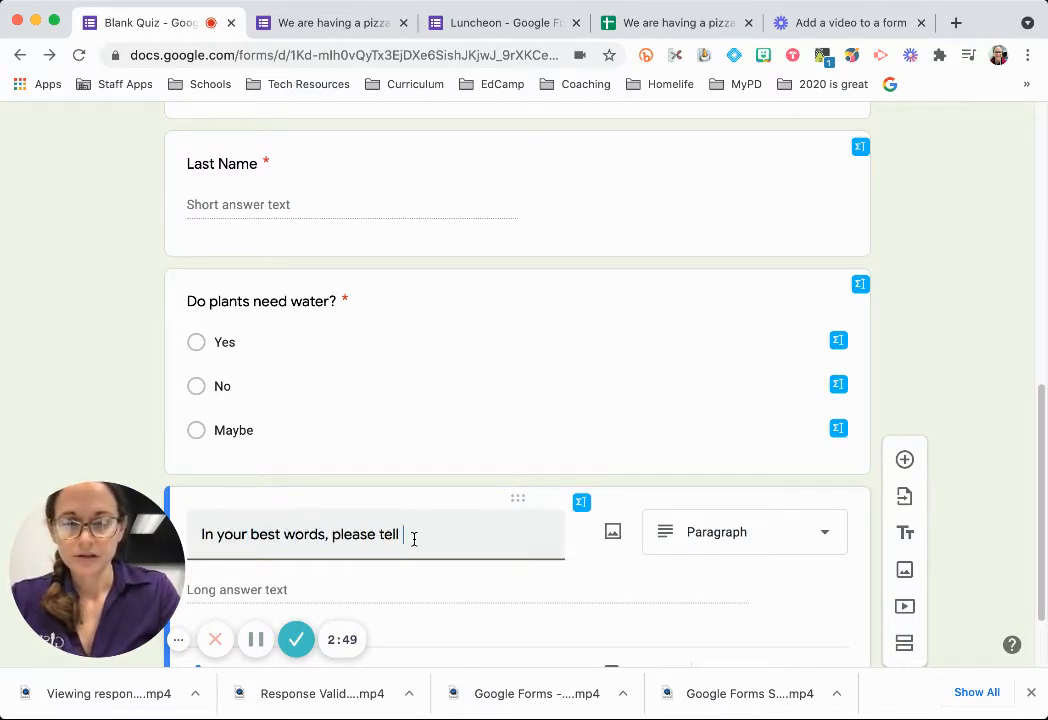
type(" me how to")
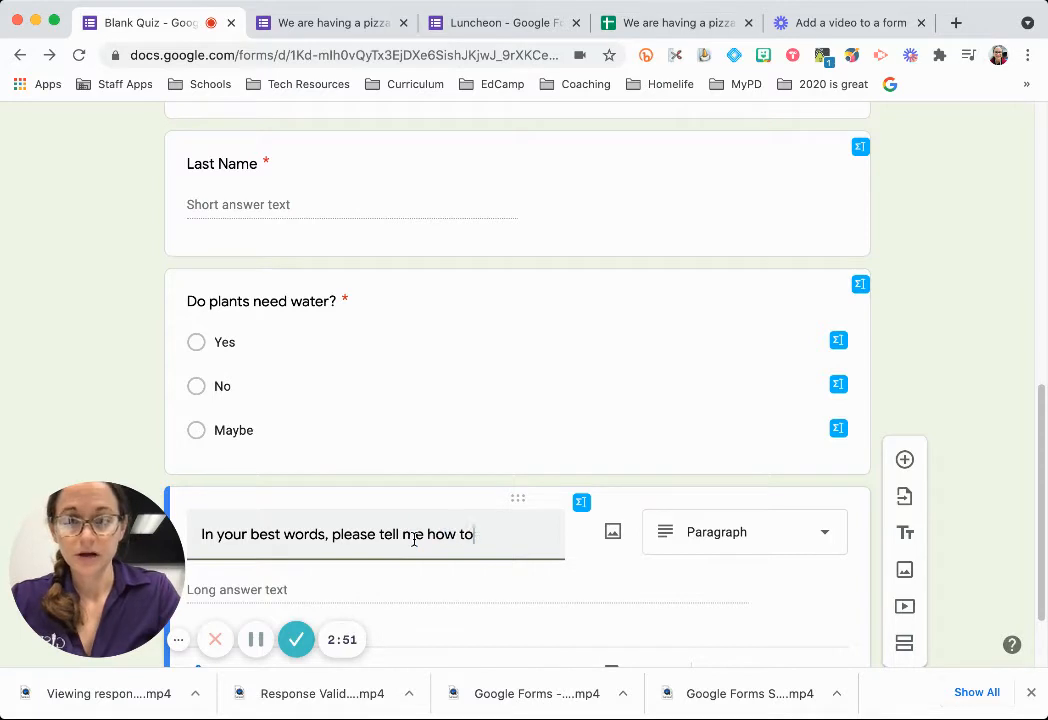
type(" take care of a plant.")
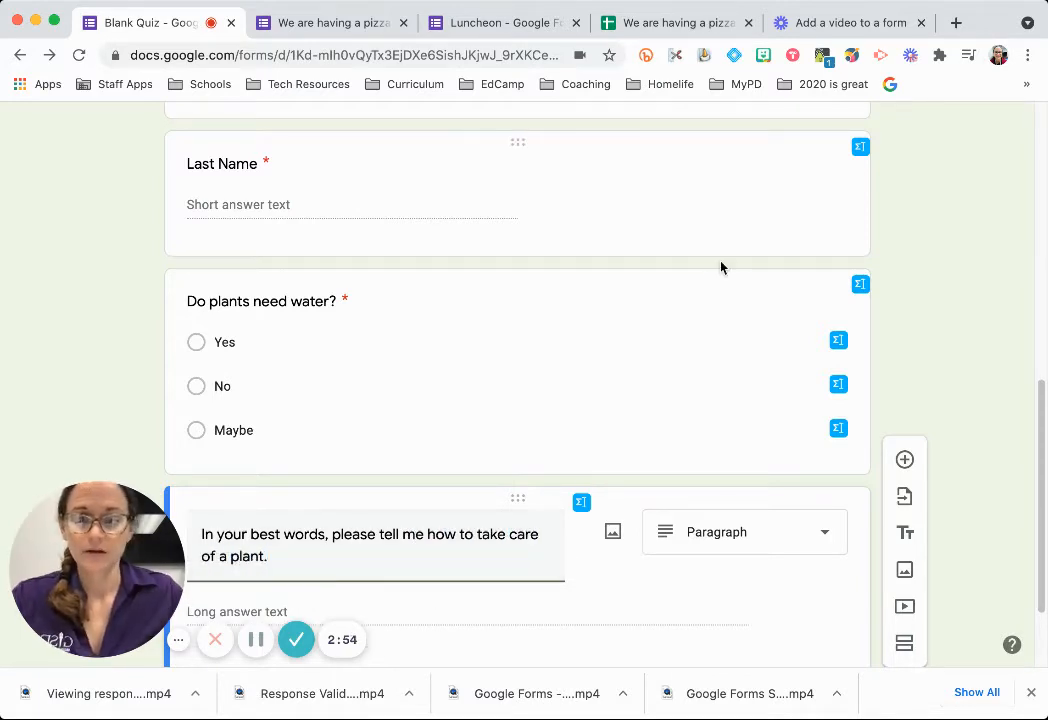
scroll(489, 433, "down", 2)
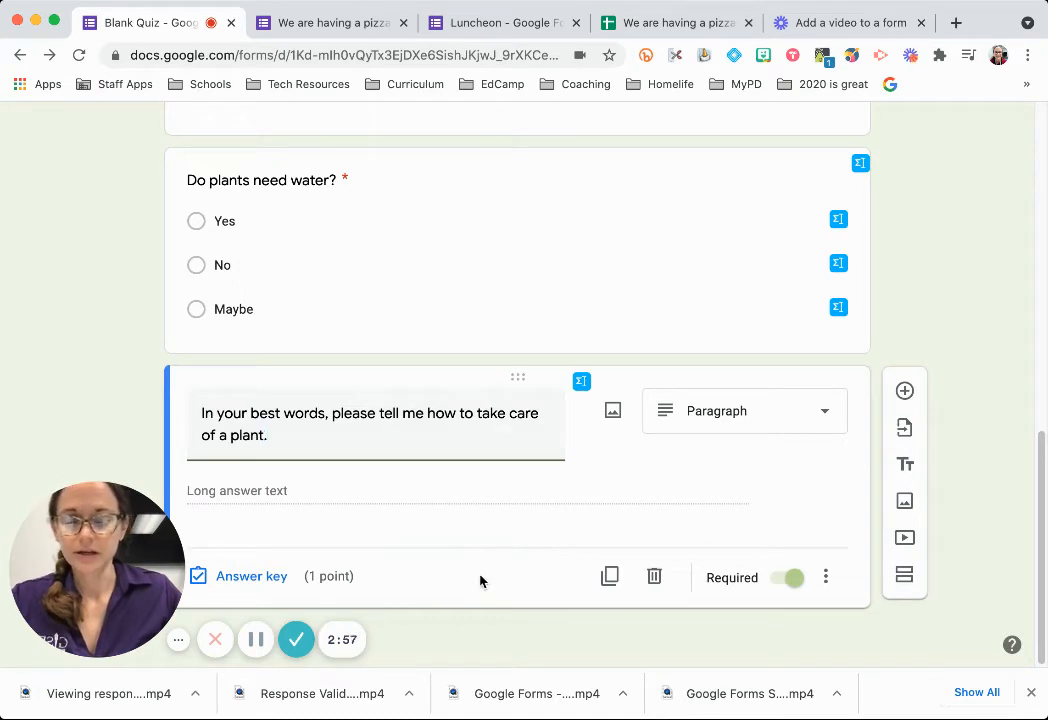
left_click(906, 393)
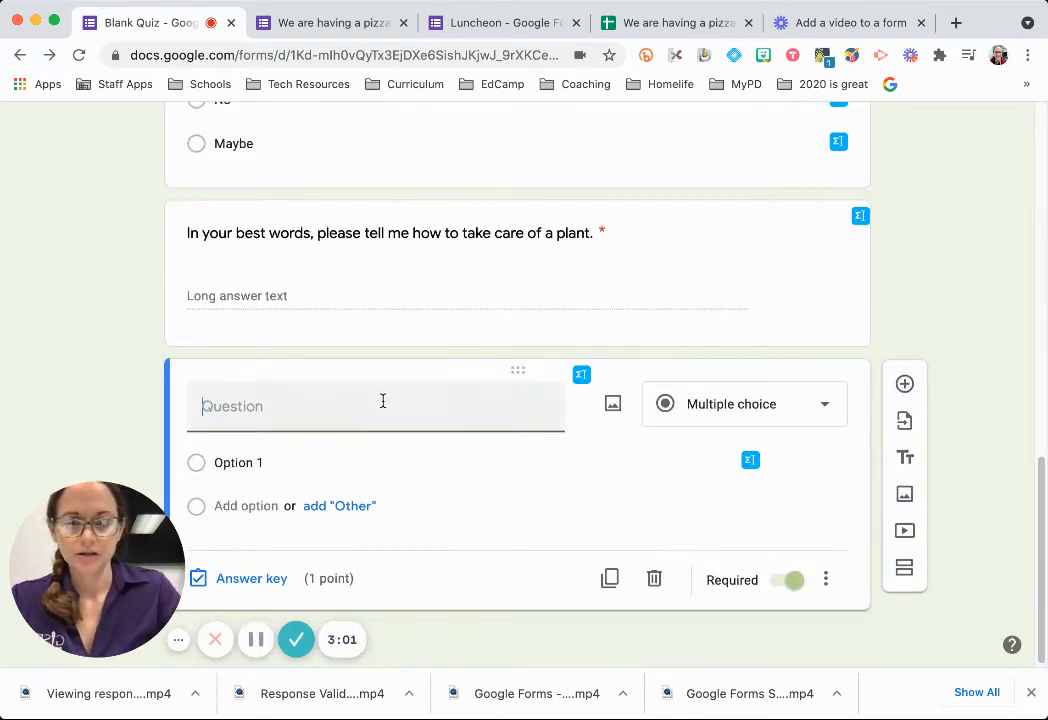
Step: Add the checkbox question 'Check all of the true statements.'
type("Check all of the true ")
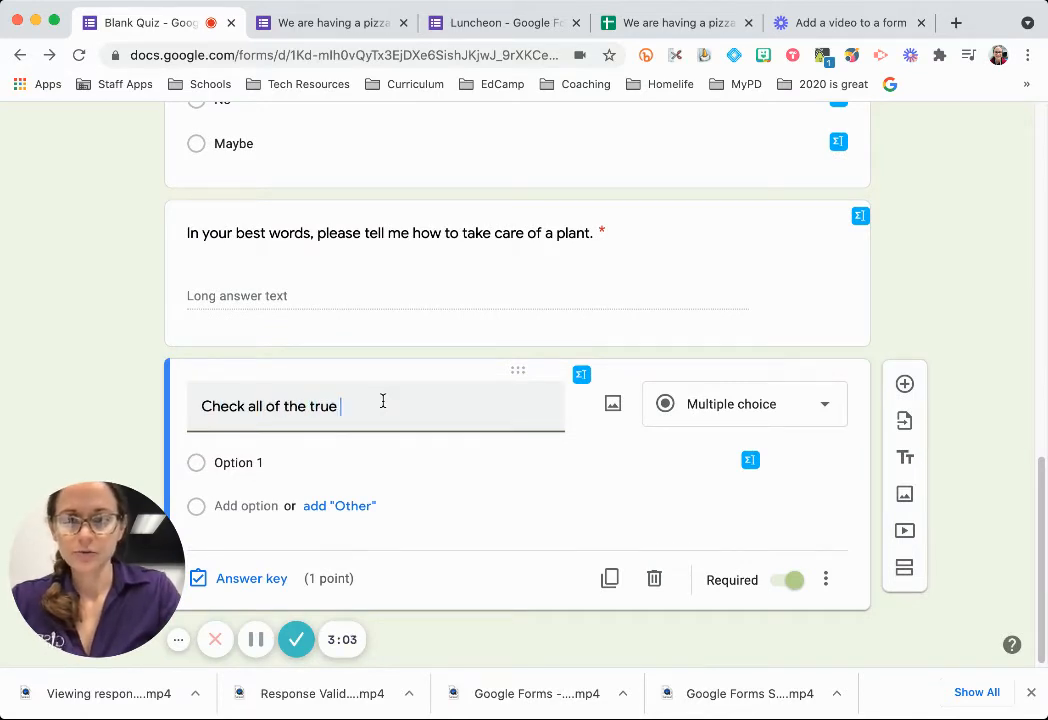
type("statements.")
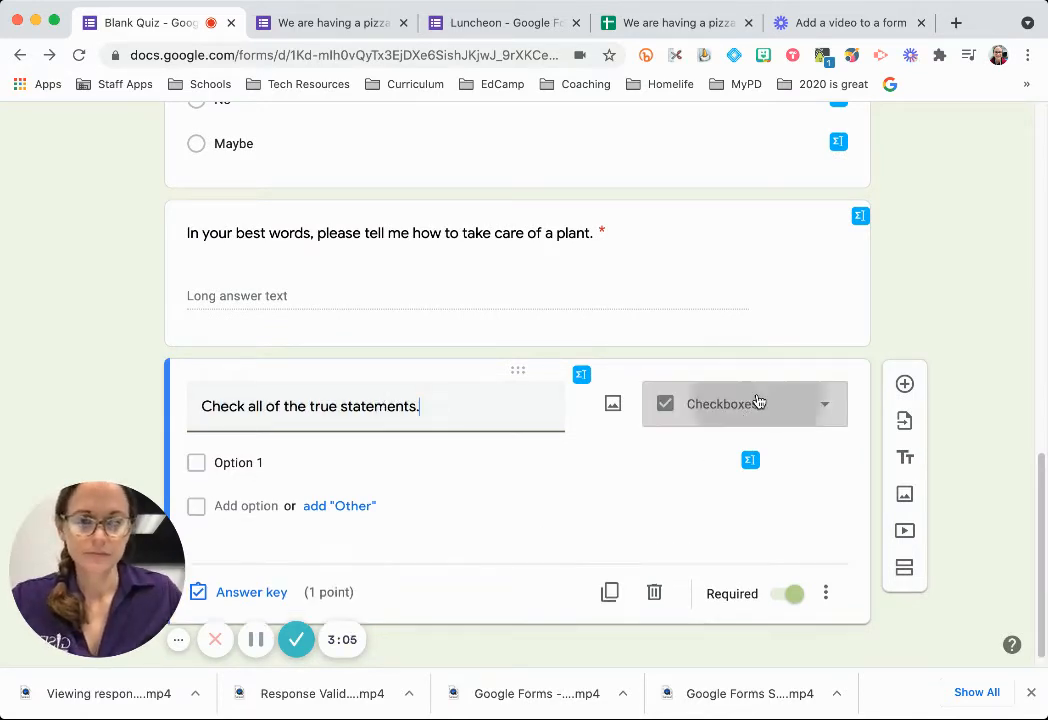
left_click(755, 403)
left_click(745, 309)
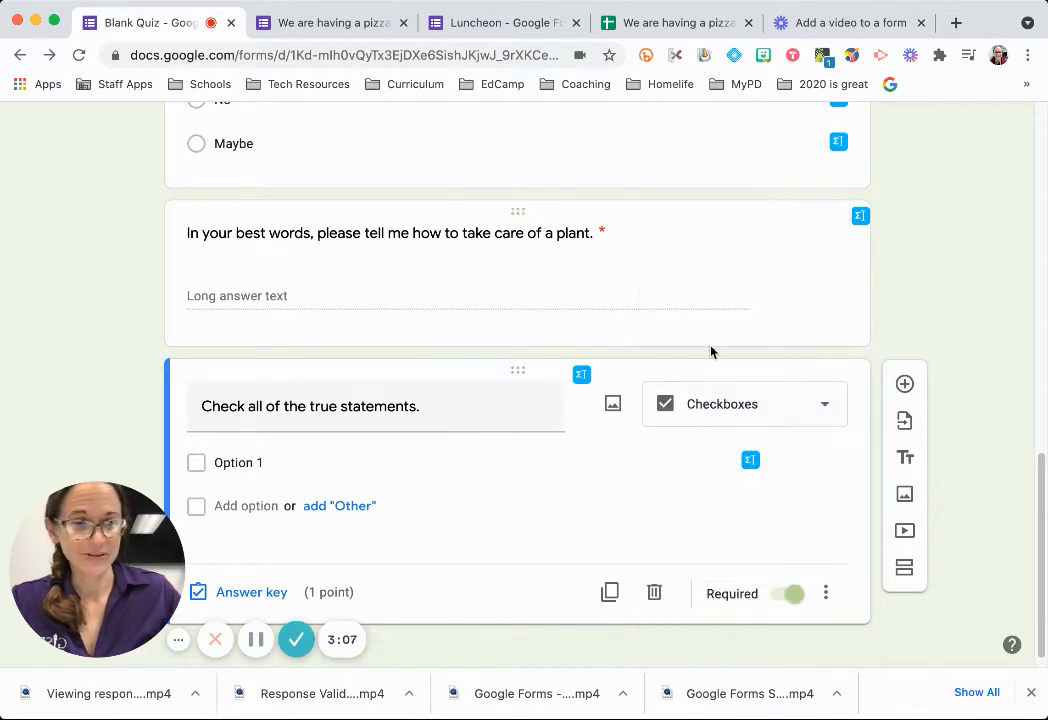
Step: Fill in the three plant-statement answer options for the checkbox question
left_click(256, 440)
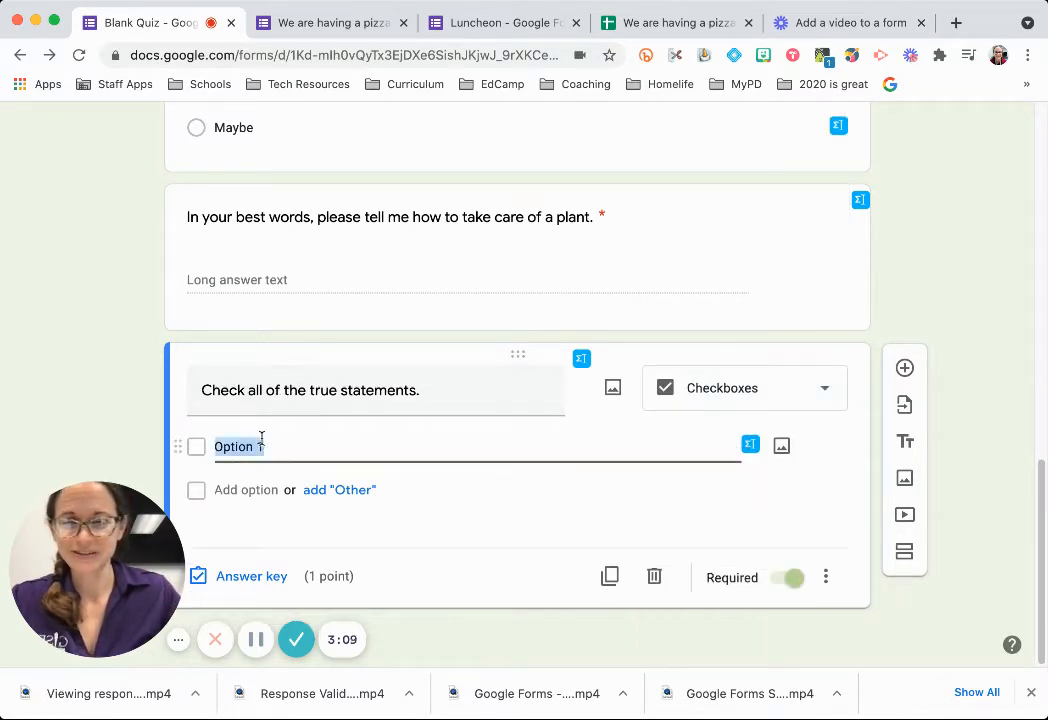
type("Plants")
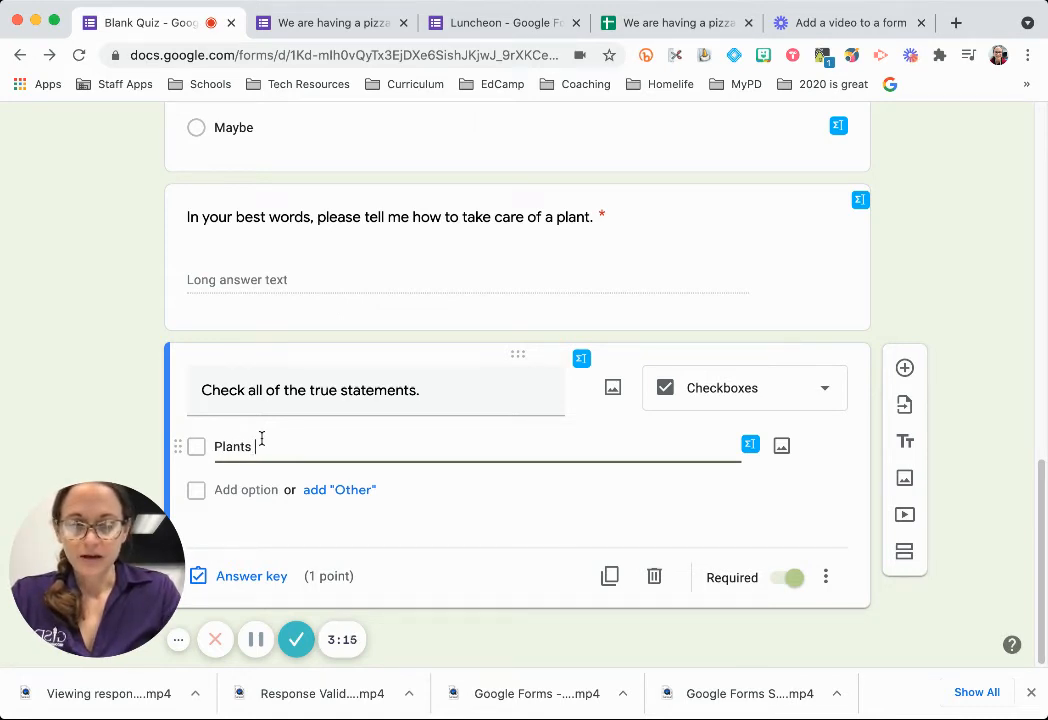
type("like sunlight.")
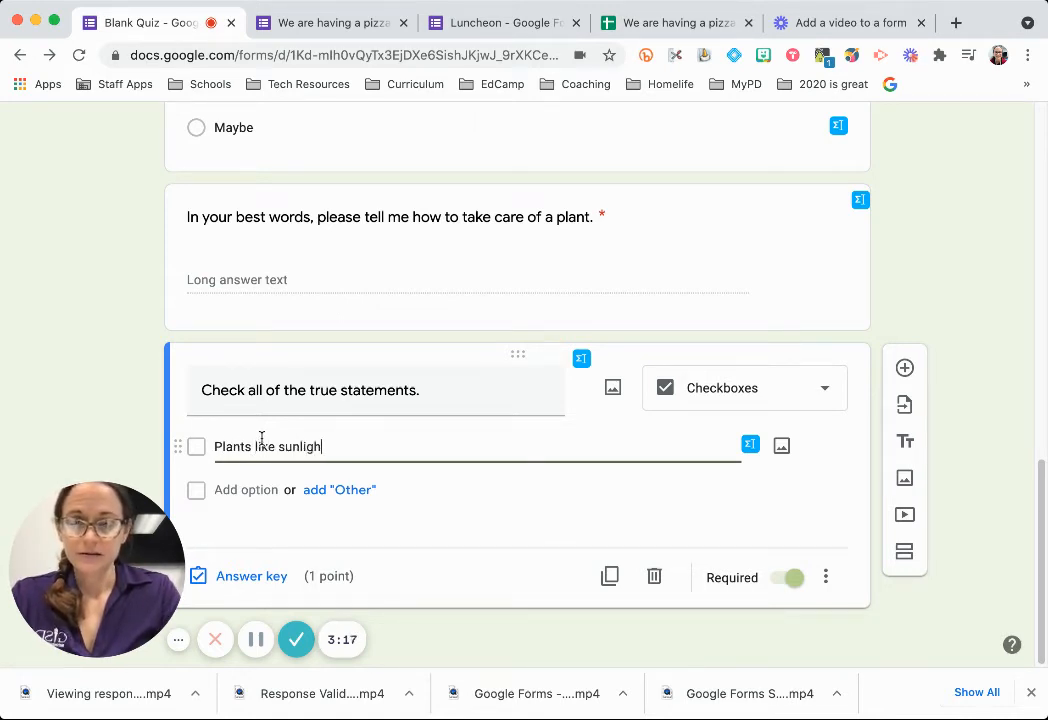
left_click(245, 490)
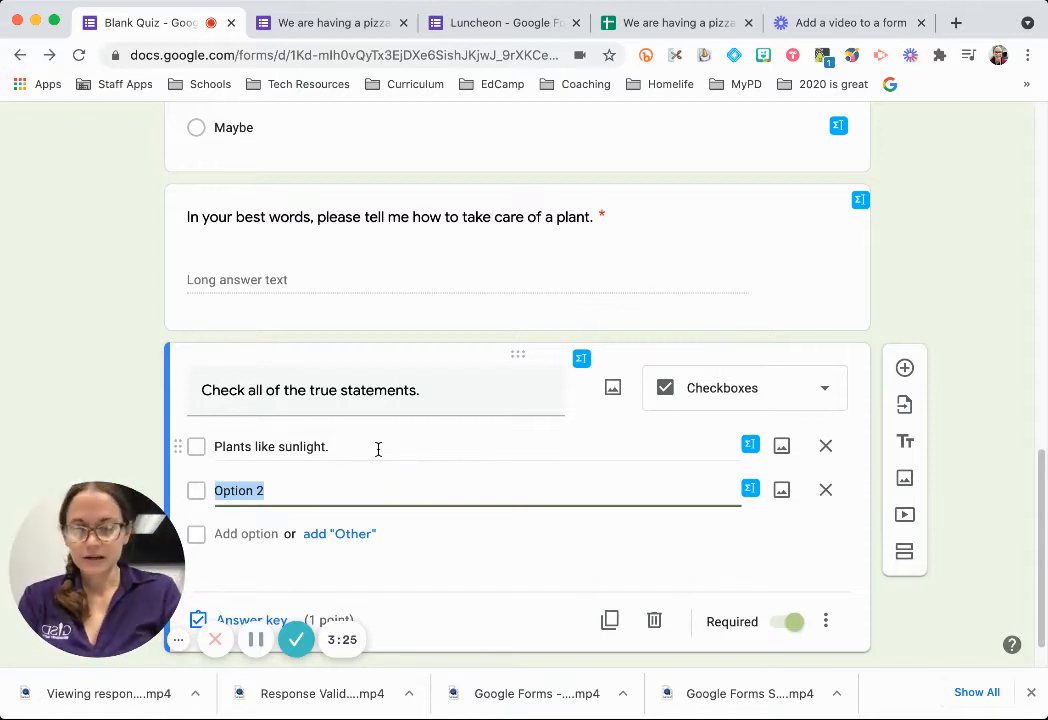
type("Plants are alive.")
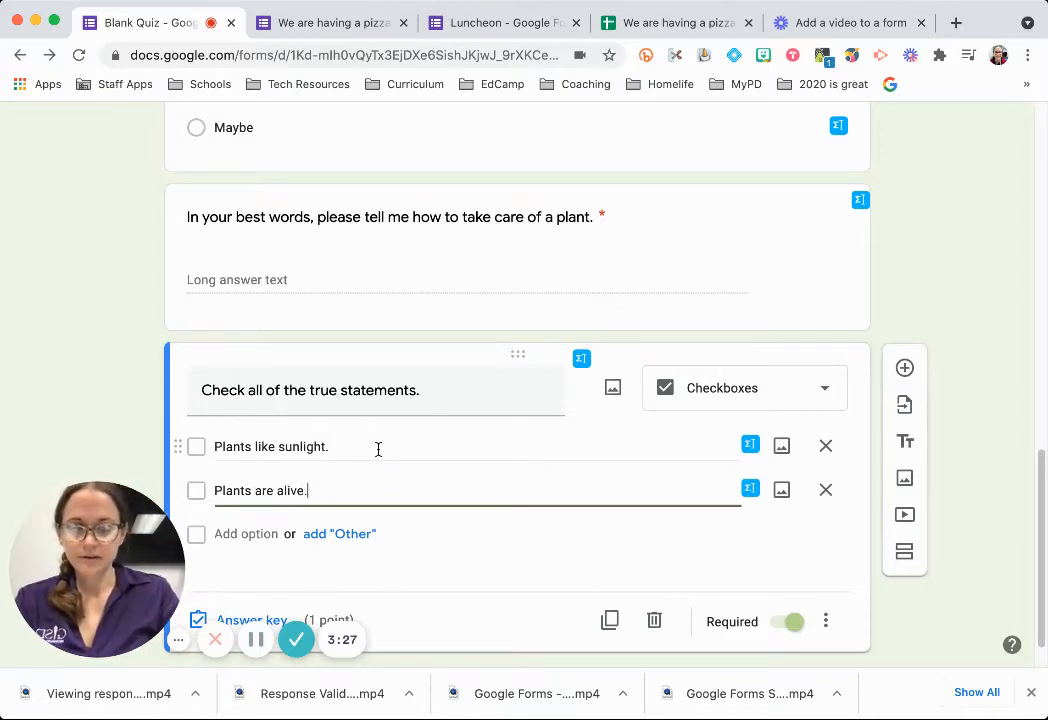
key("Return")
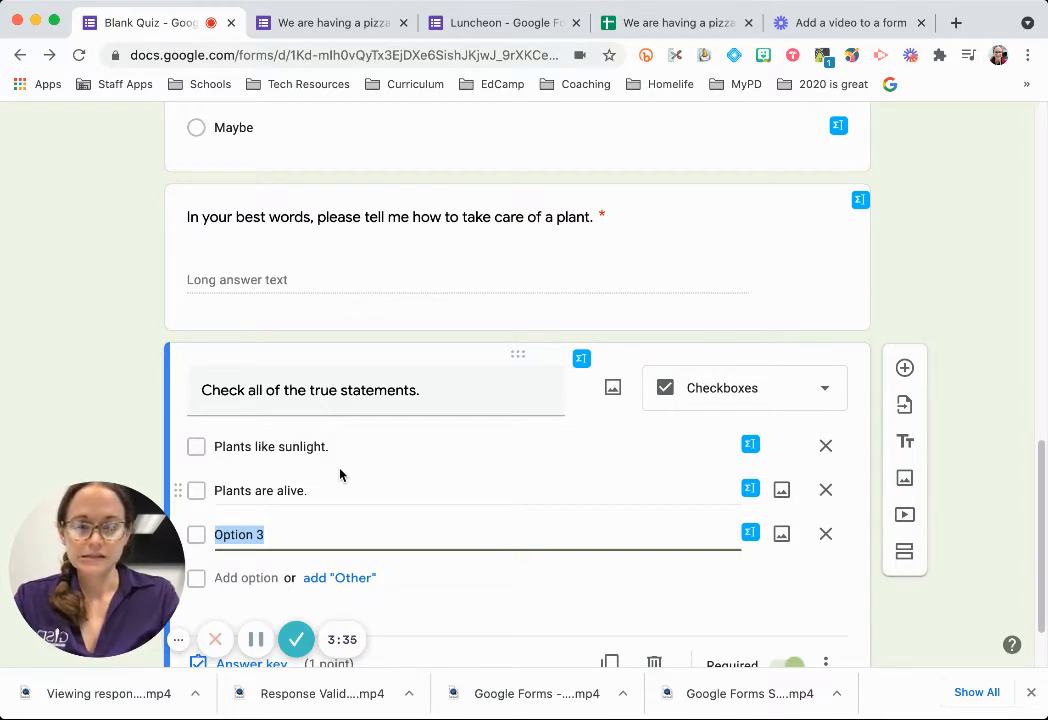
type("Plants")
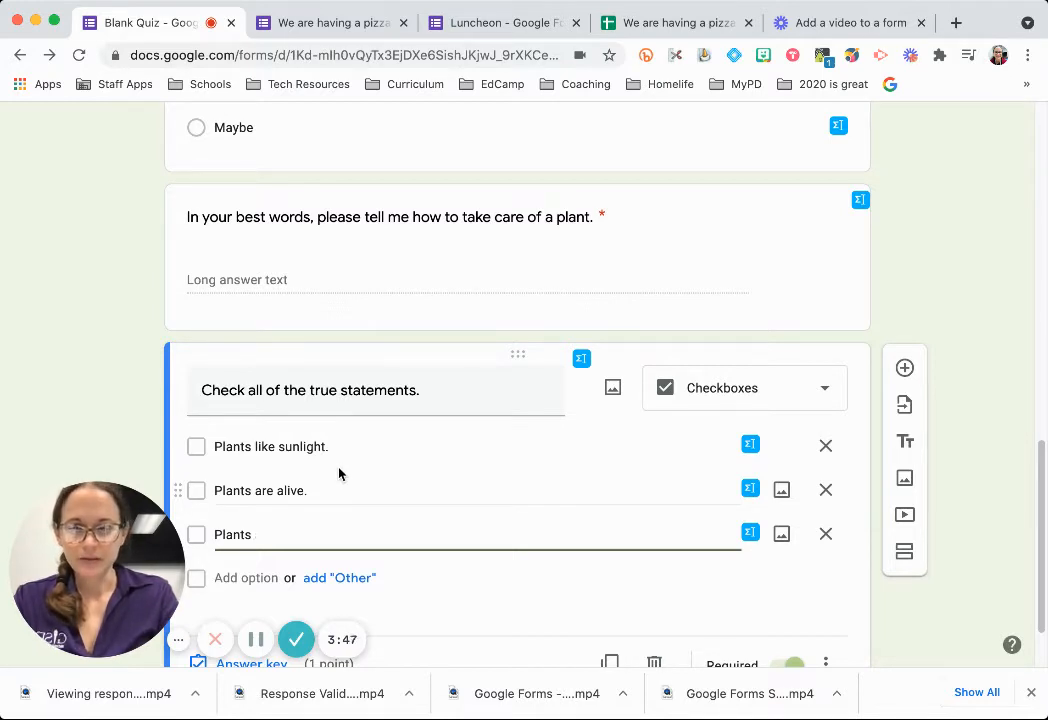
type("re a great")
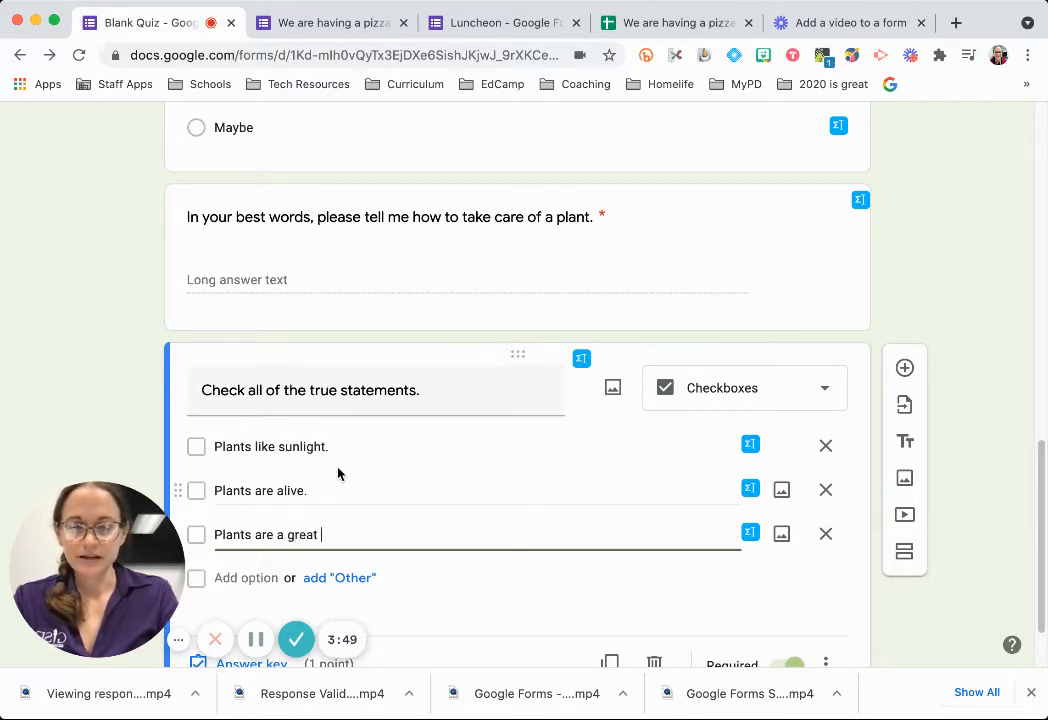
type(" gift for everyone.")
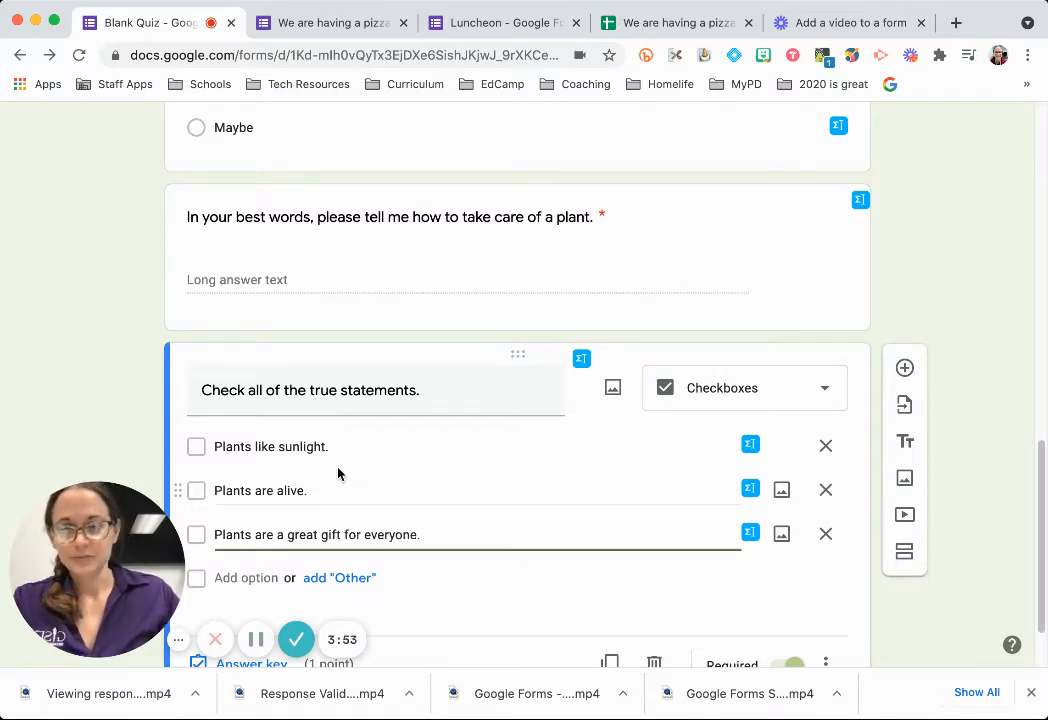
scroll(391, 531, "down", 1)
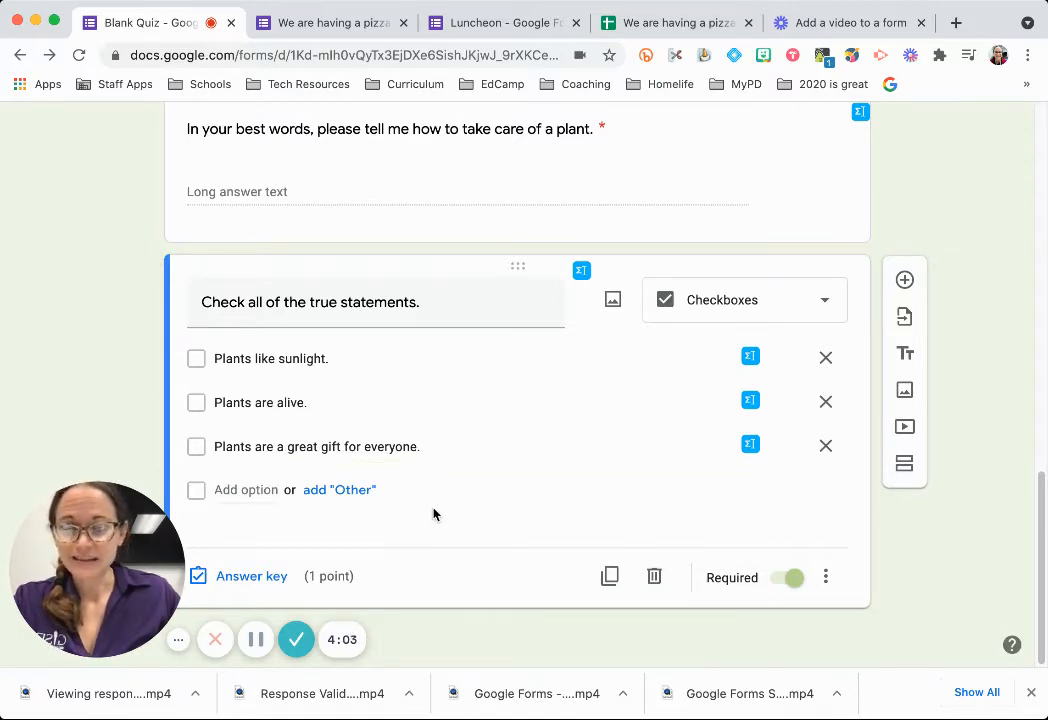
Step: Set the First Name question's answer-key points to 0
scroll(410, 441, "up", 5)
scroll(410, 441, "up", 4)
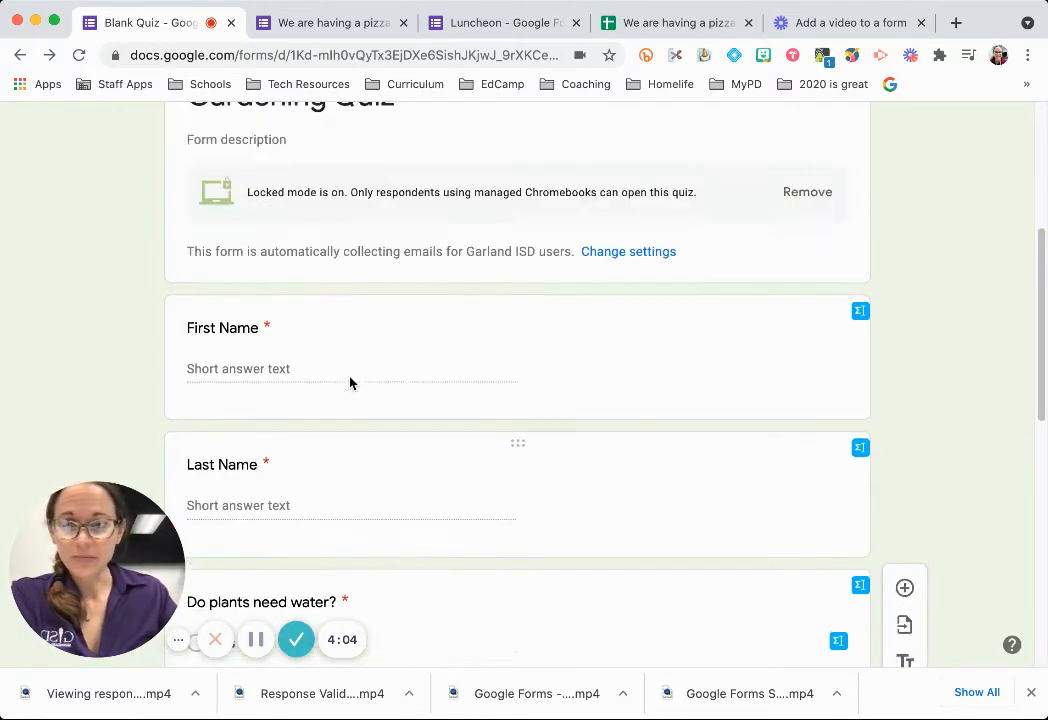
scroll(591, 434, "down", 2)
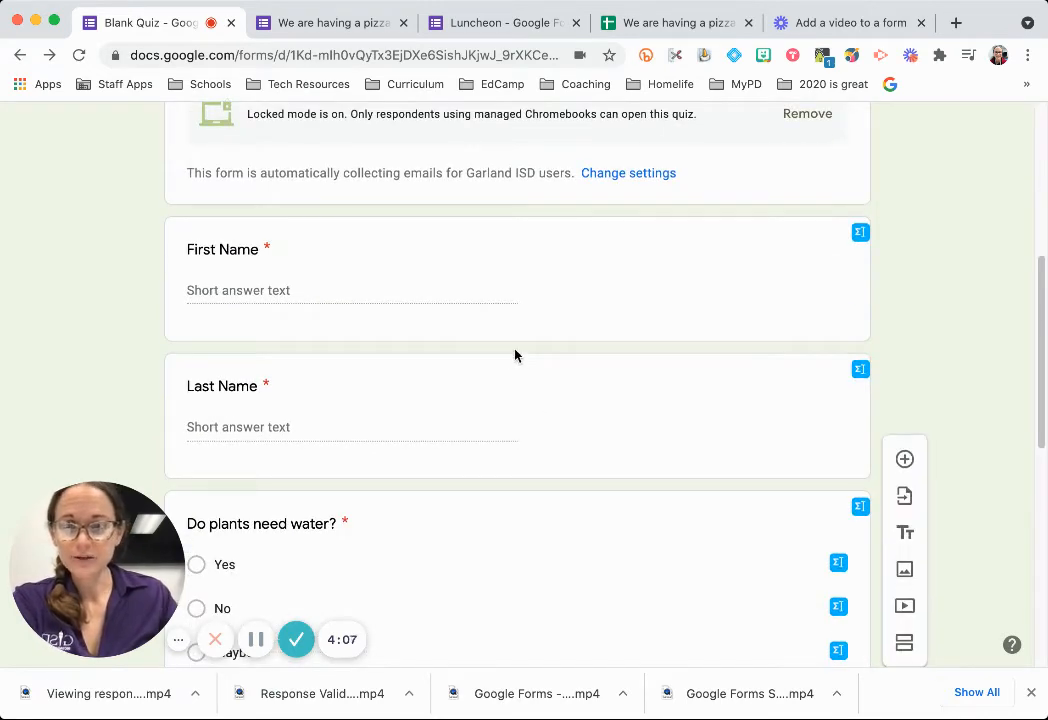
scroll(595, 345, "up", 5)
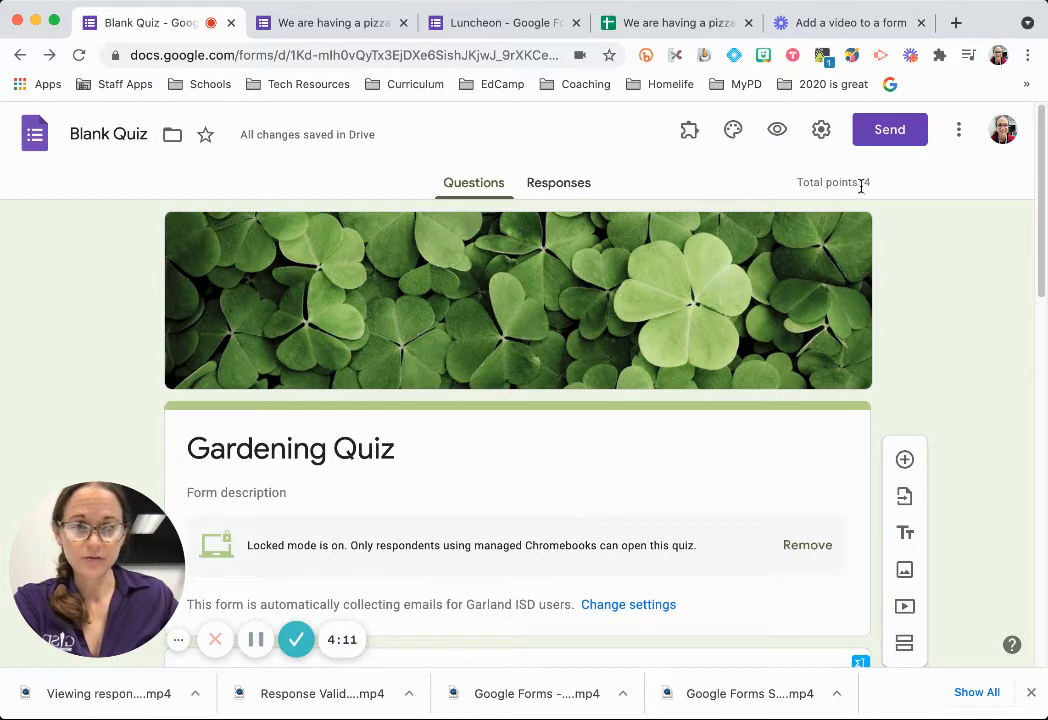
scroll(767, 246, "down", 5)
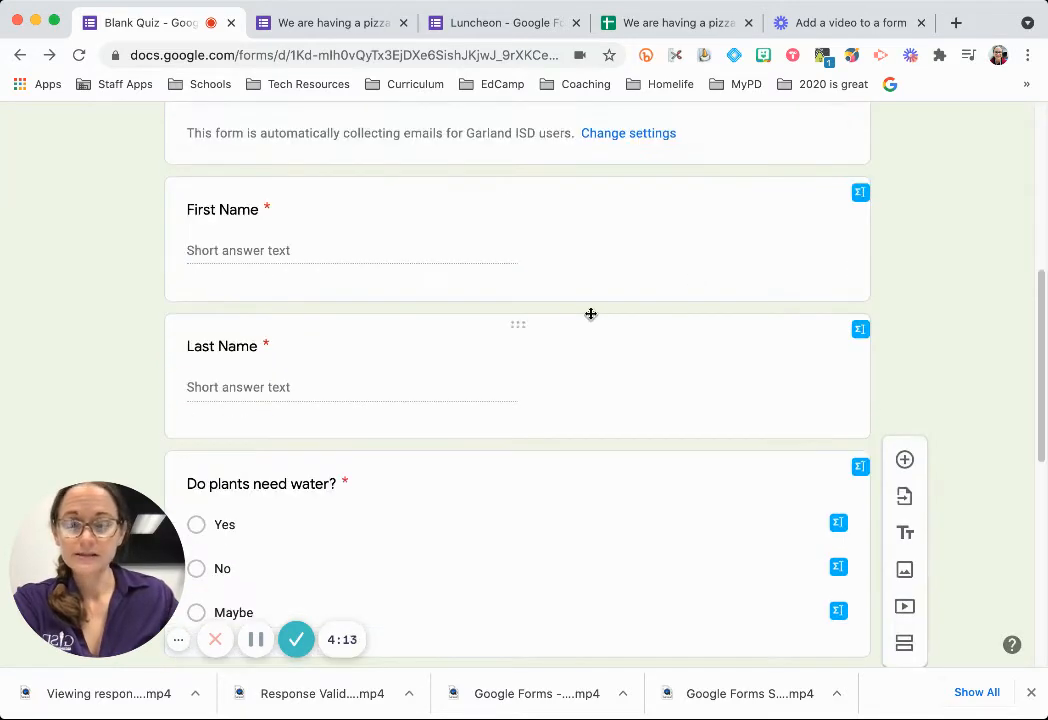
scroll(588, 305, "down", 4)
scroll(585, 297, "up", 3)
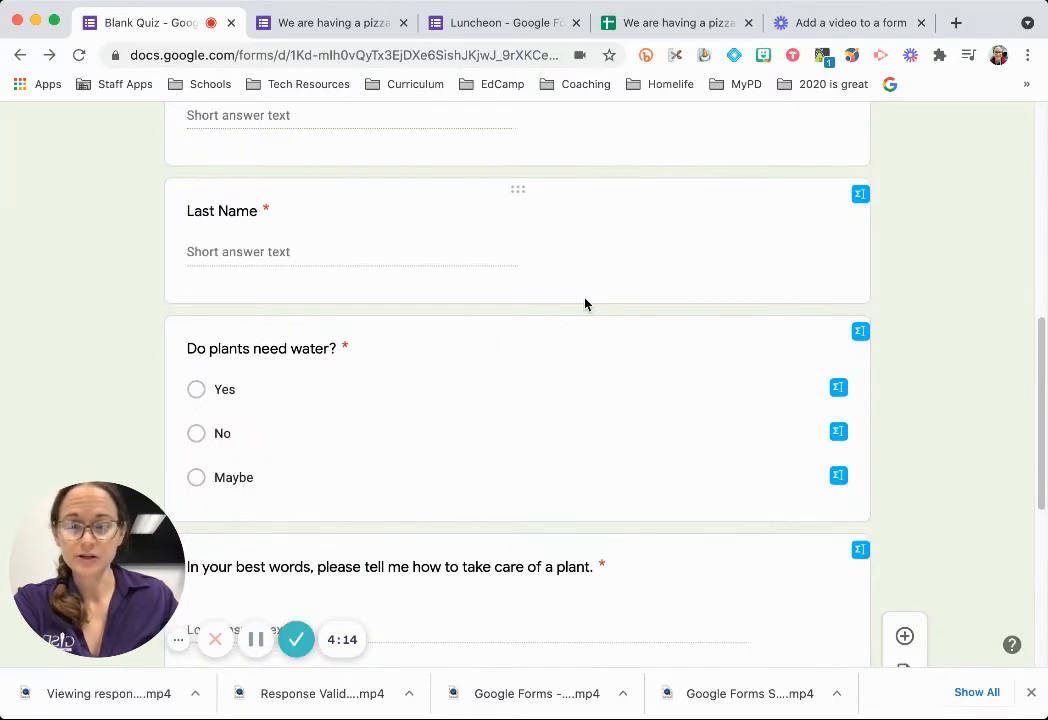
scroll(585, 304, "up", 2)
left_click(519, 182)
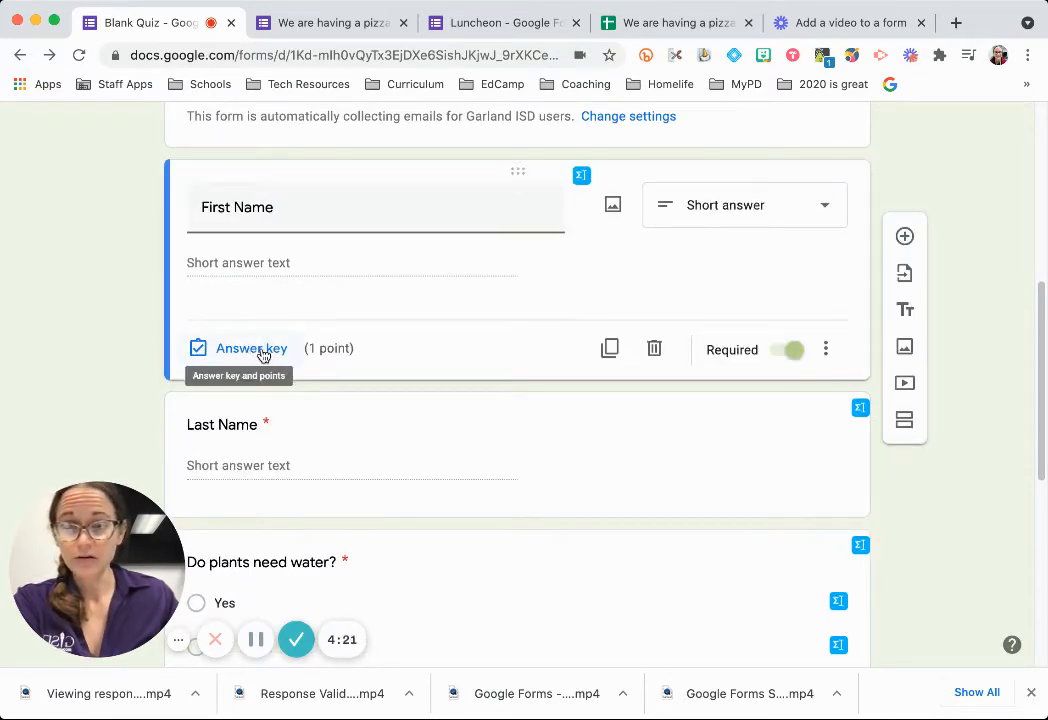
left_click(255, 350)
type("0")
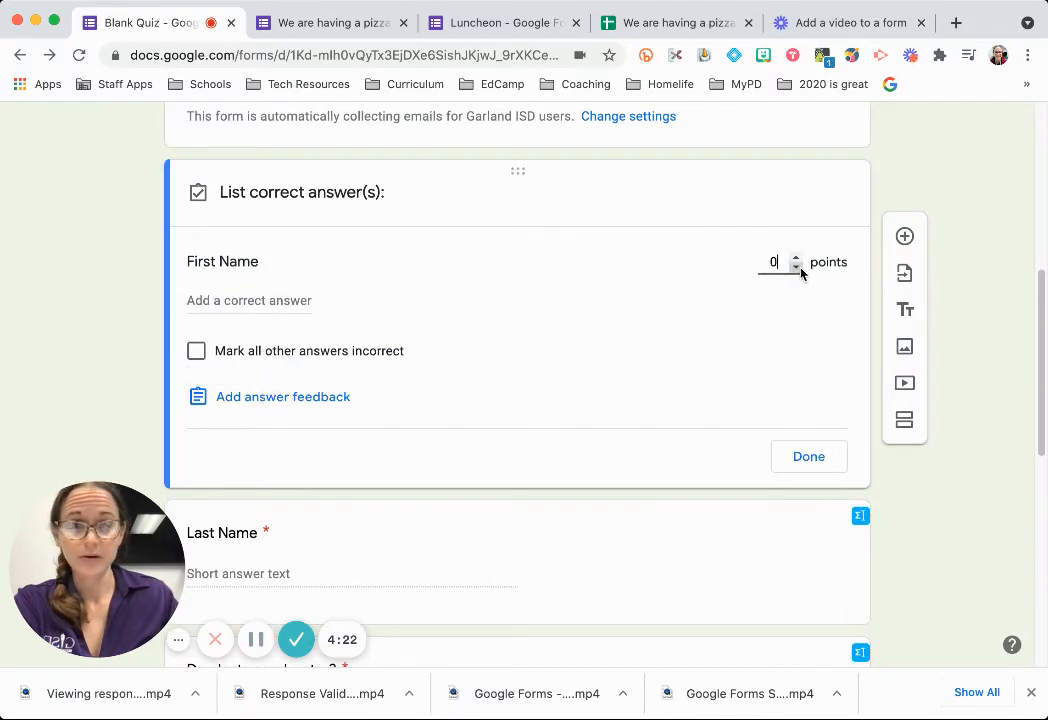
left_click(810, 459)
scroll(477, 344, "down", 3)
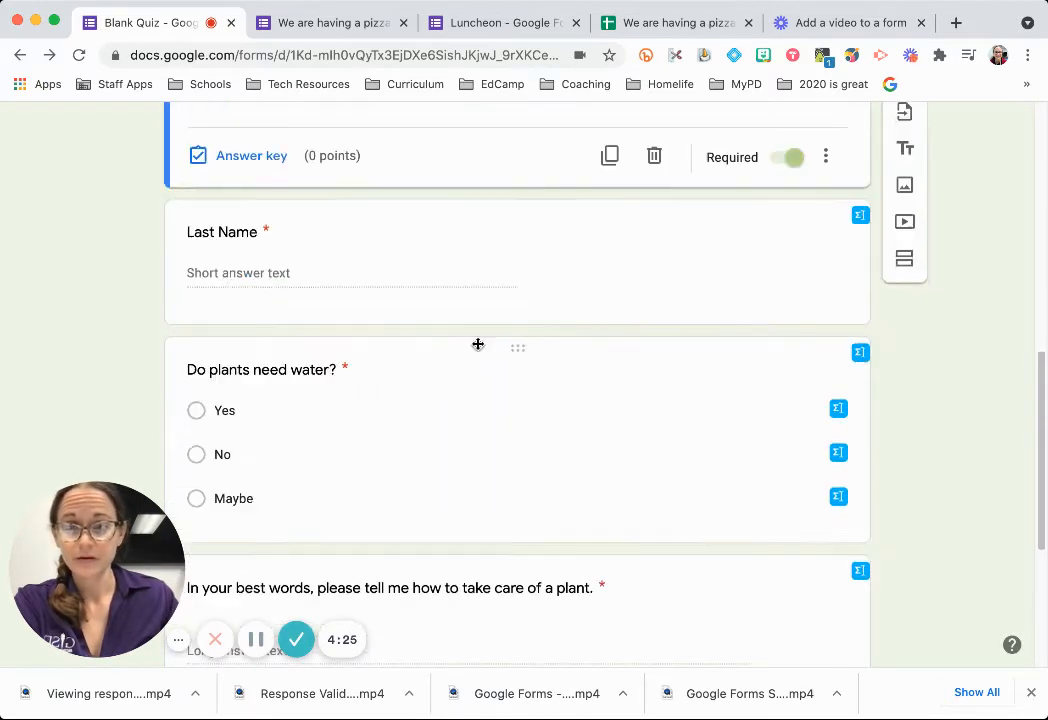
left_click(419, 219)
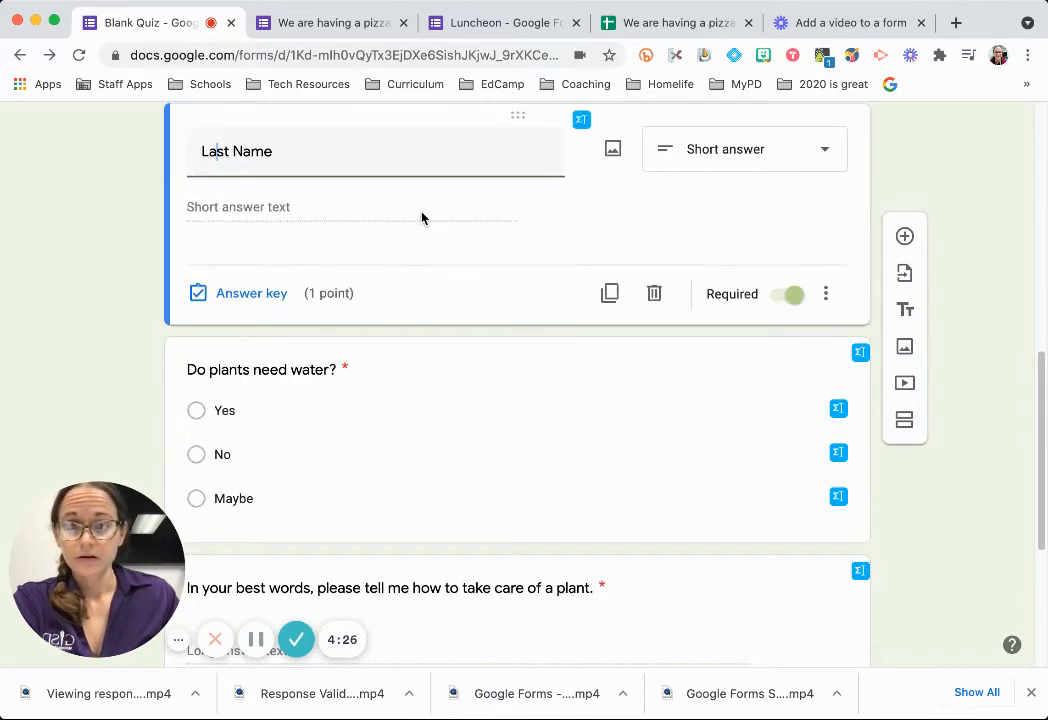
Step: Set Last Name to 0 points and add Smith and Robinson as correct answers
left_click(252, 294)
left_click(795, 212)
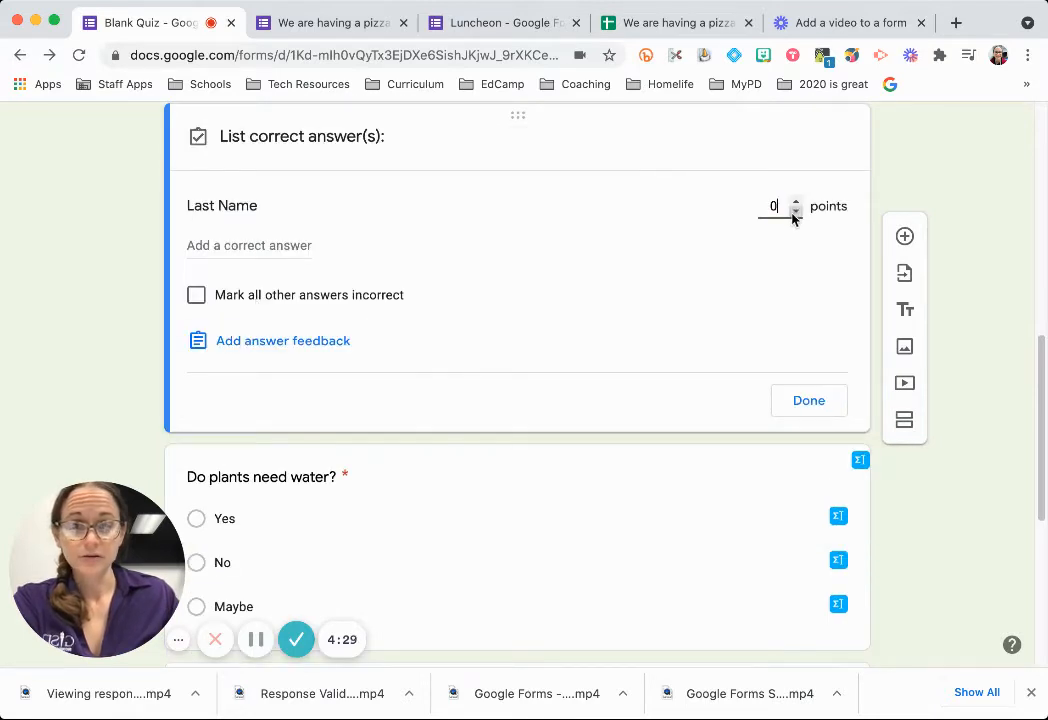
left_click(296, 245)
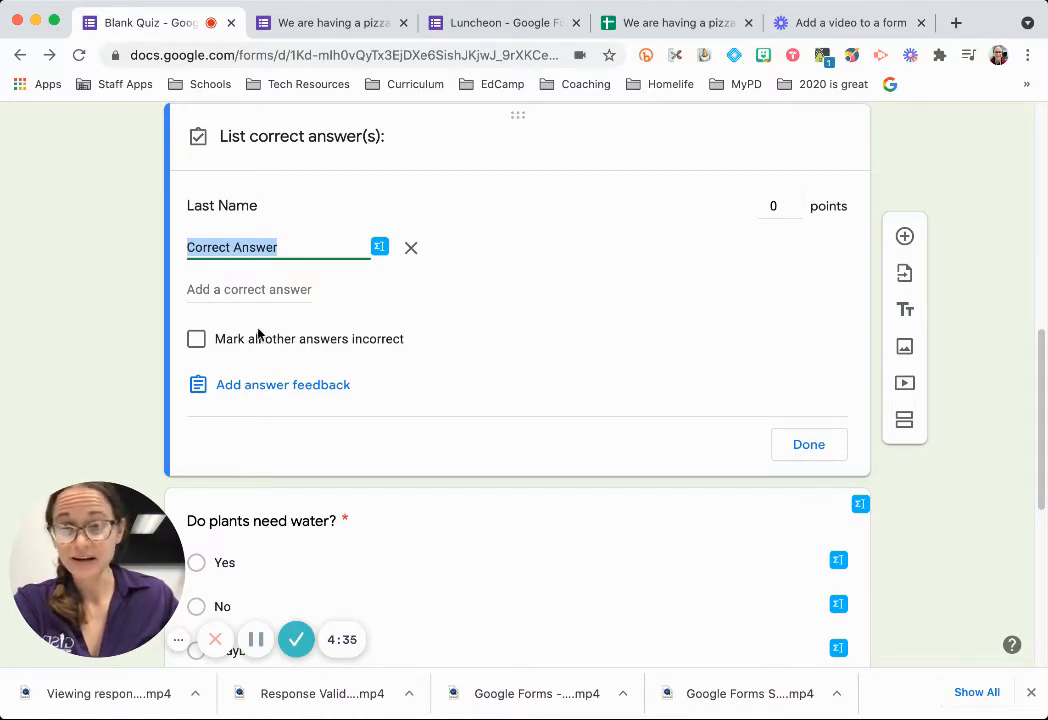
type("Smith")
left_click(224, 288)
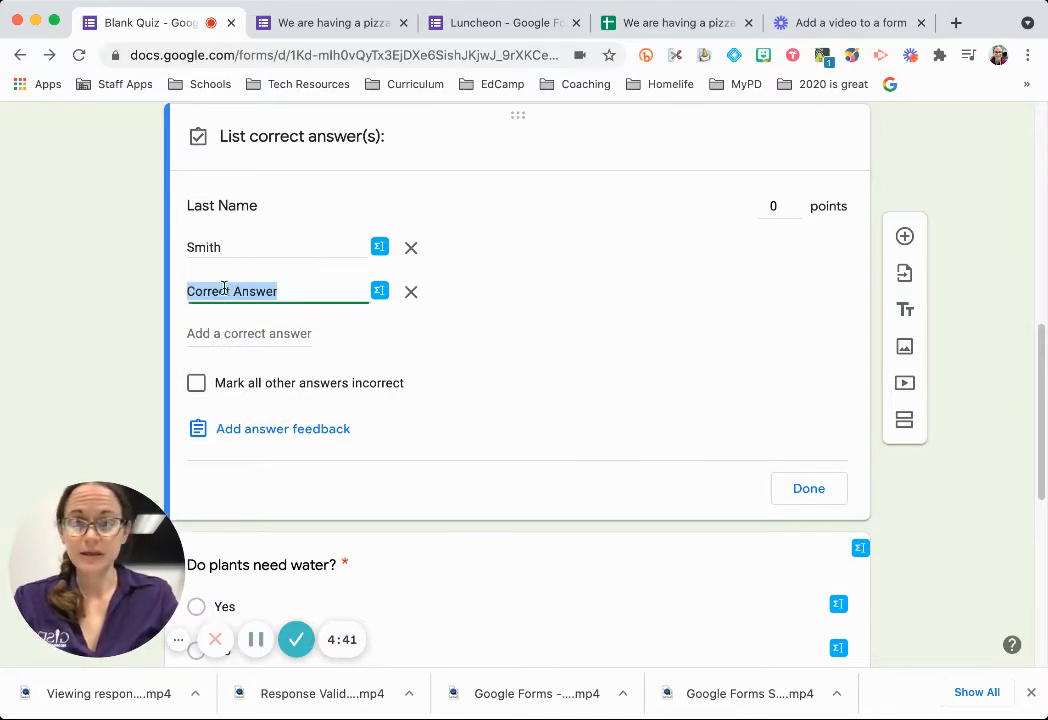
type("Robinson")
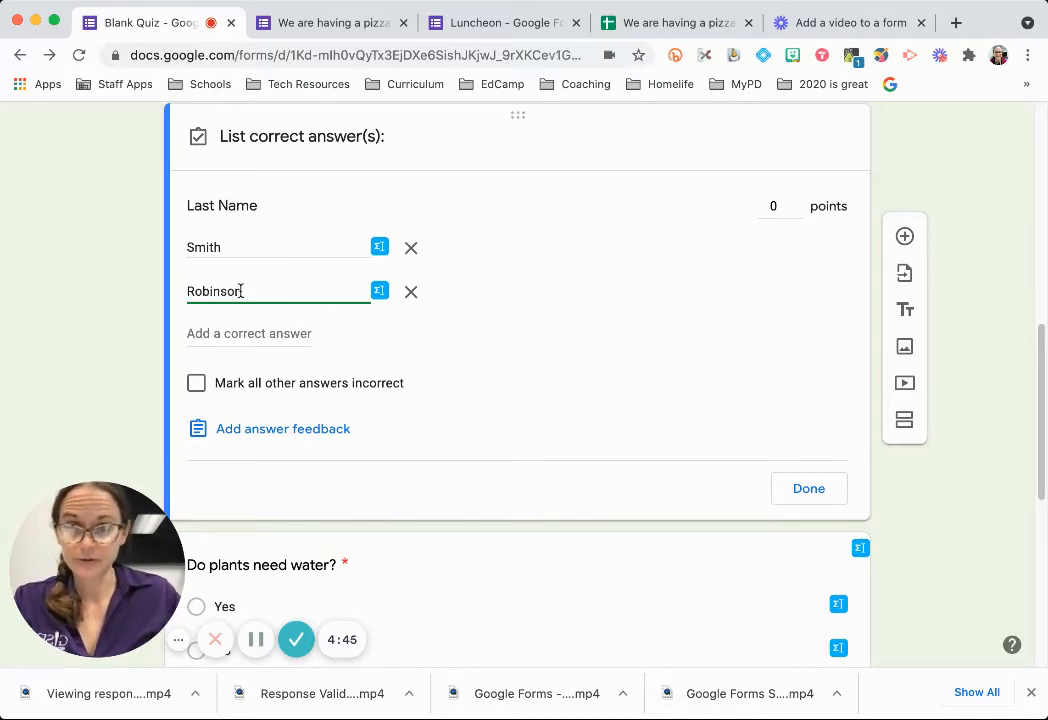
Step: Toggle the mark-others-incorrect option off again and delete both Last Name answers
left_click(198, 385)
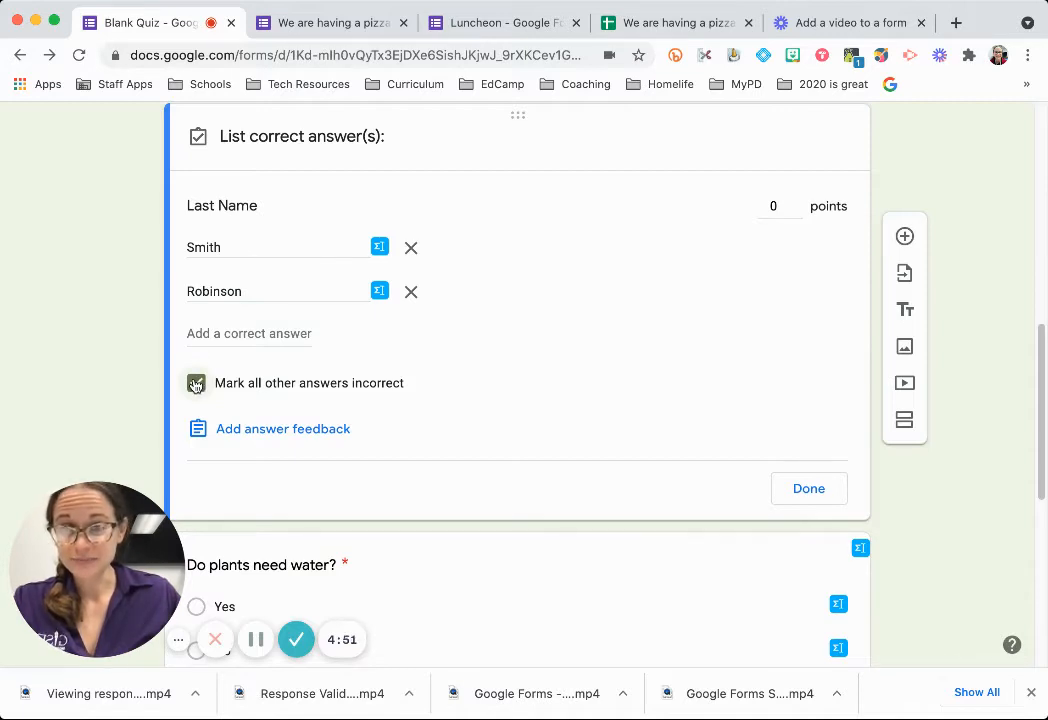
left_click(196, 385)
left_click(411, 291)
left_click(411, 249)
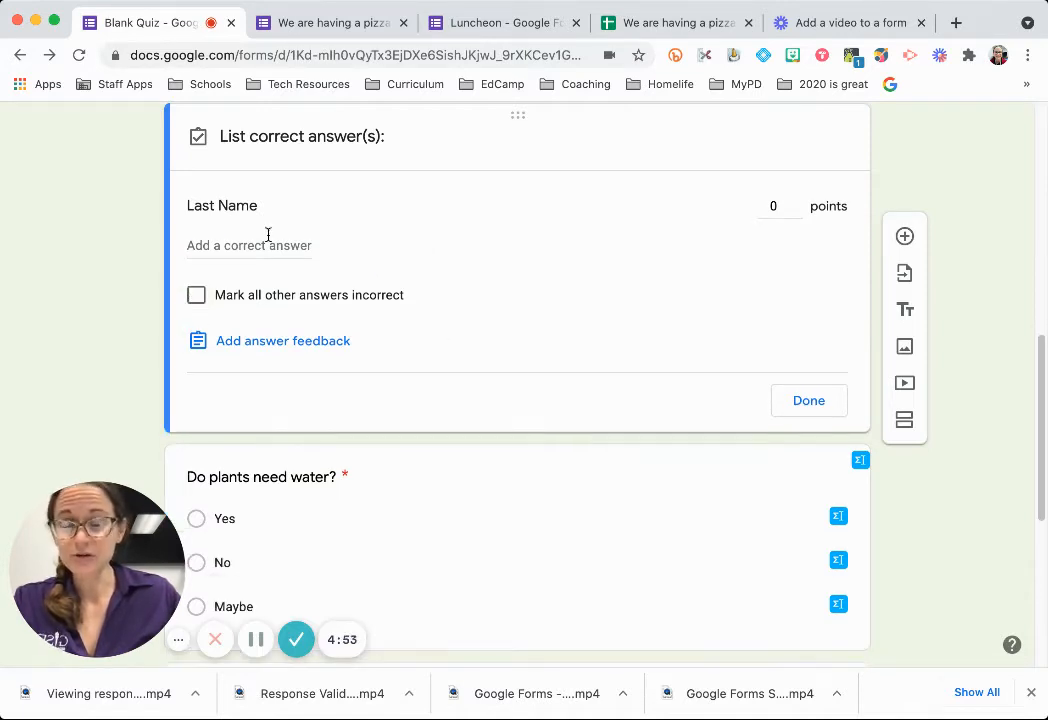
scroll(365, 264, "up", 2)
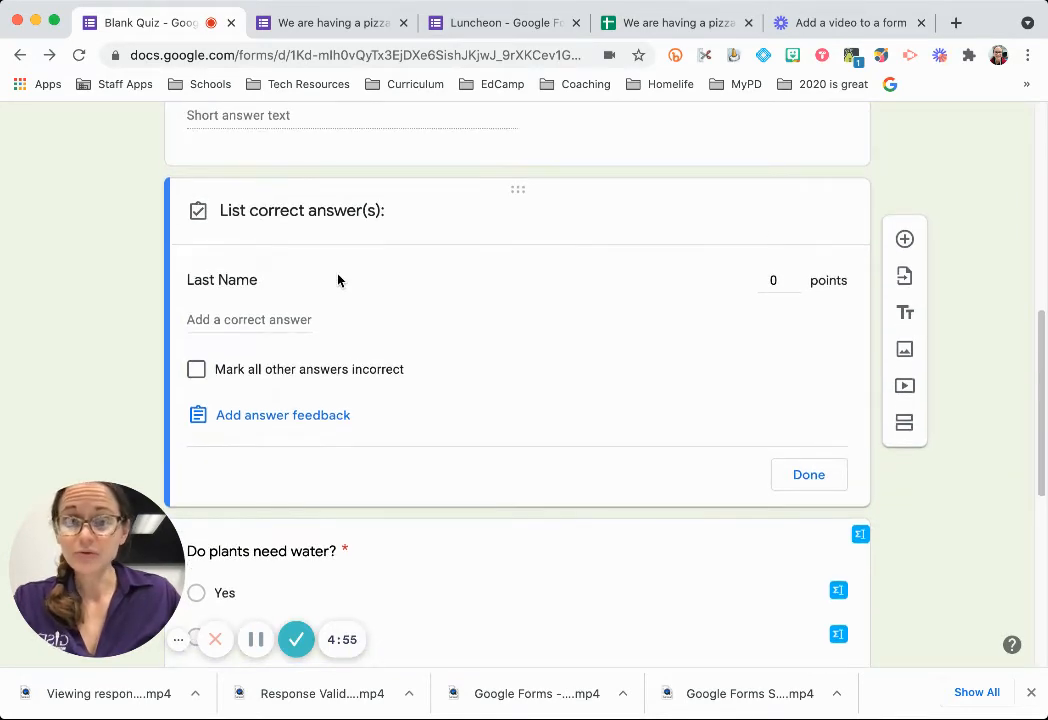
scroll(334, 263, "down", 1)
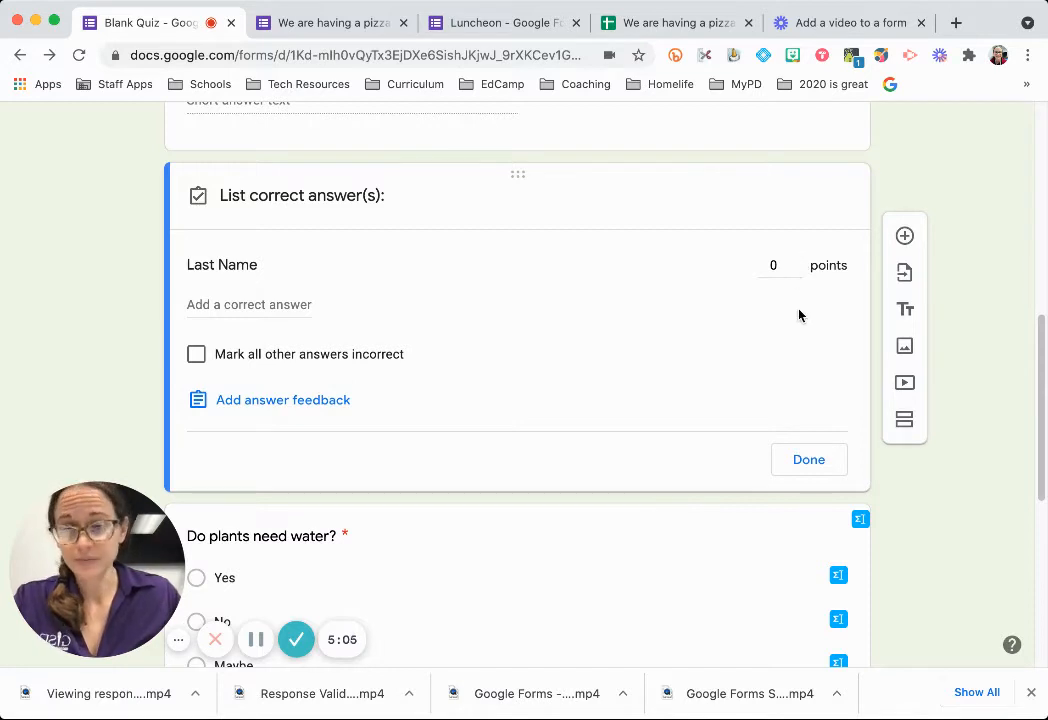
Step: In the water question's answer key, mark Yes as correct for 1 point
left_click(807, 459)
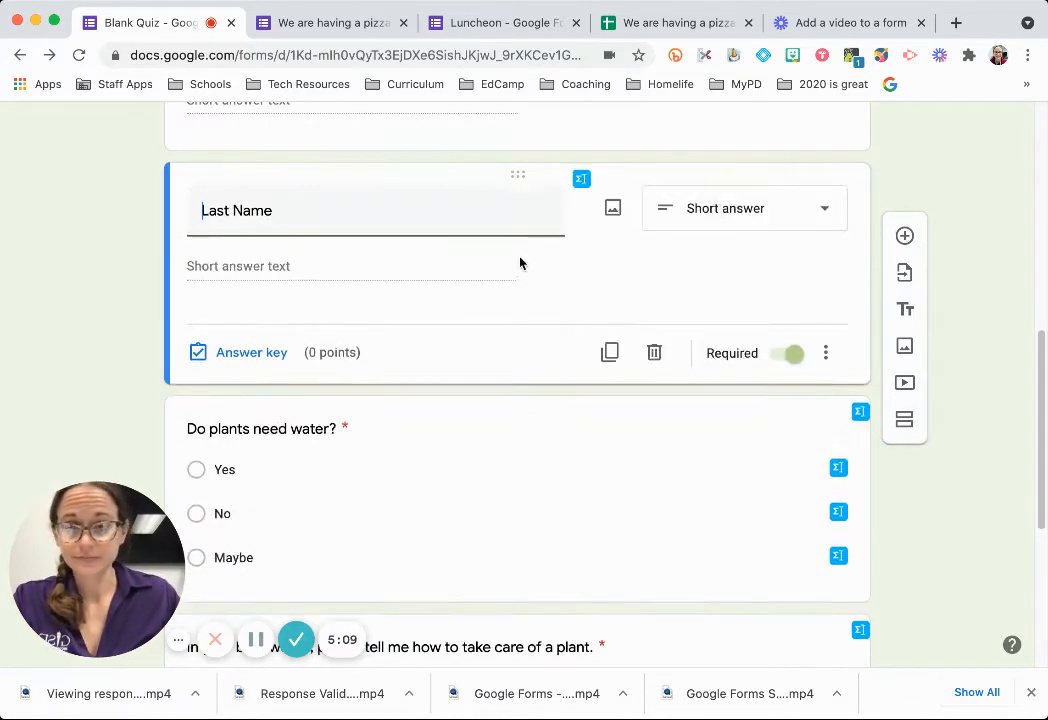
left_click(525, 255)
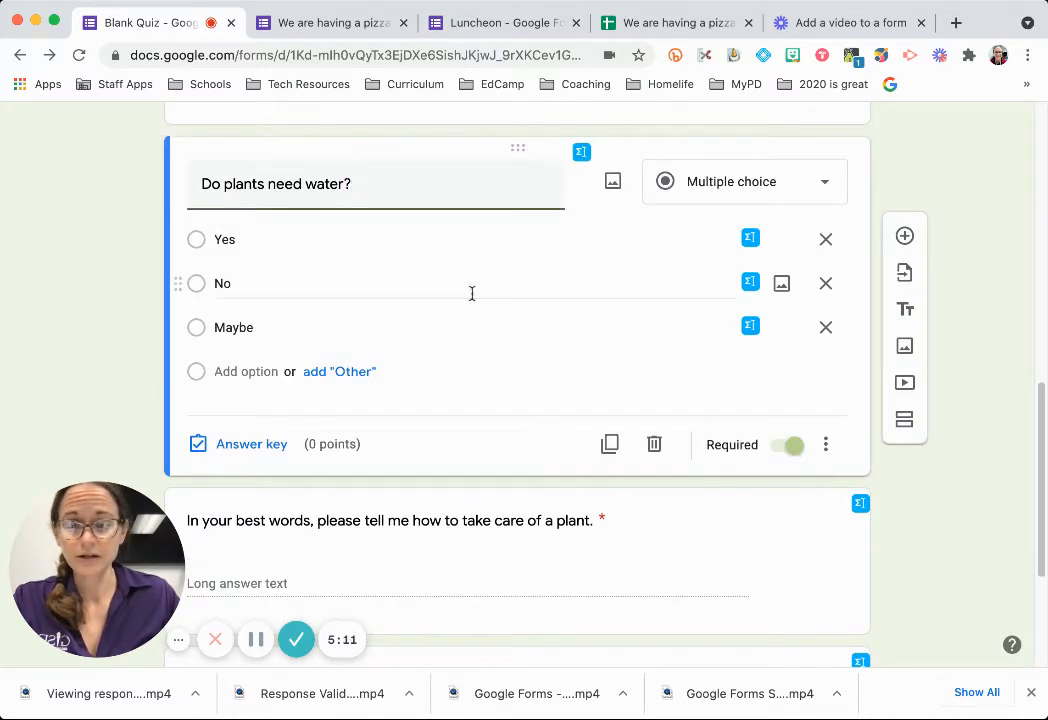
left_click(256, 446)
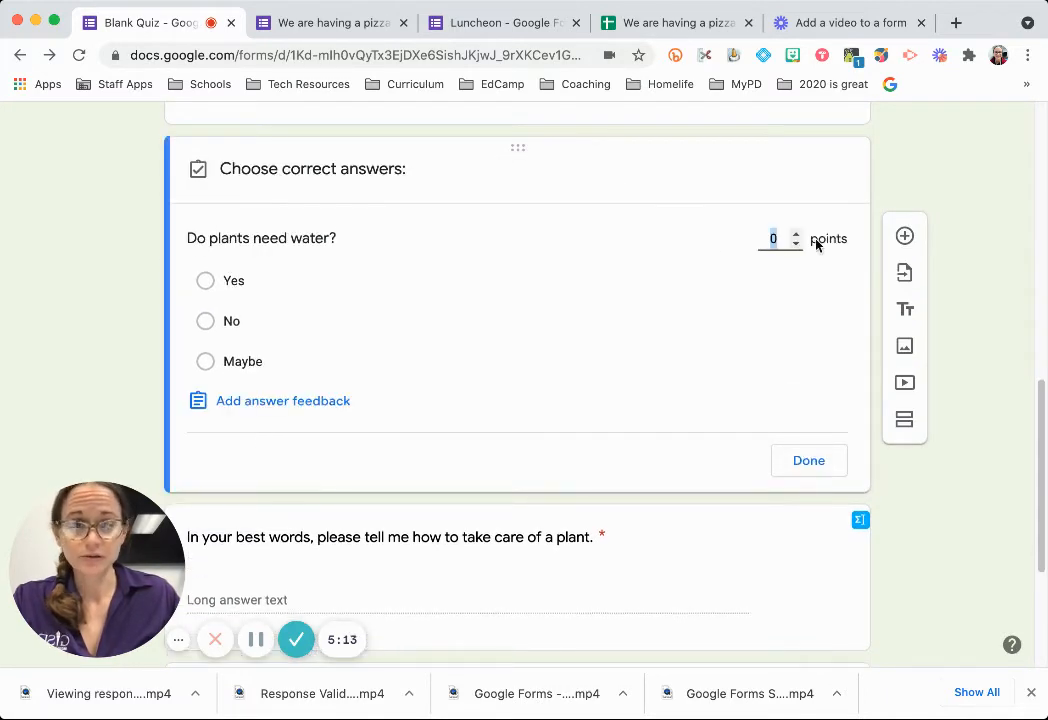
left_click(796, 235)
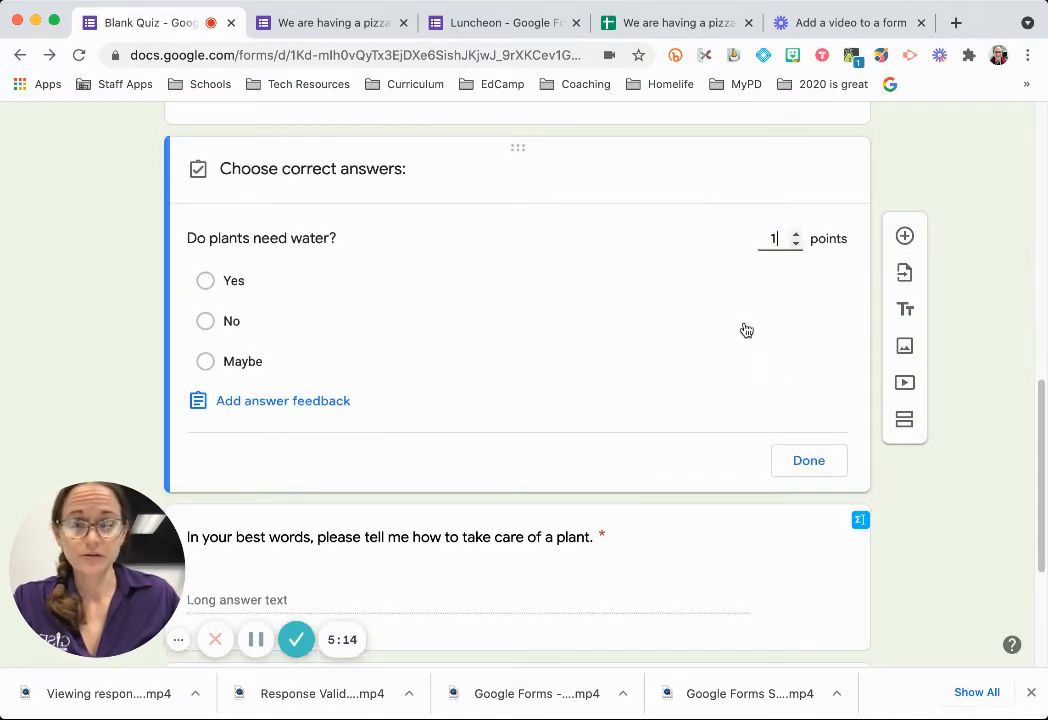
left_click(205, 283)
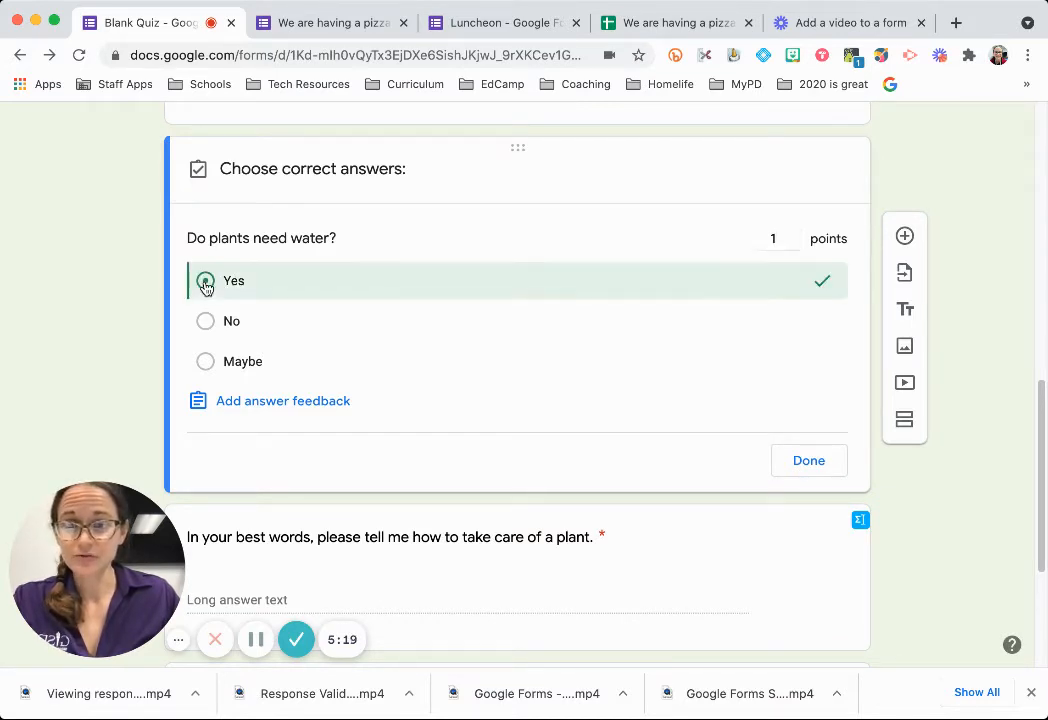
Step: Give incorrect answers the HOUSEPLANT CARE TIPS FOR BEGINNERS video and 'Try watching this video to learn more.'
left_click(278, 410)
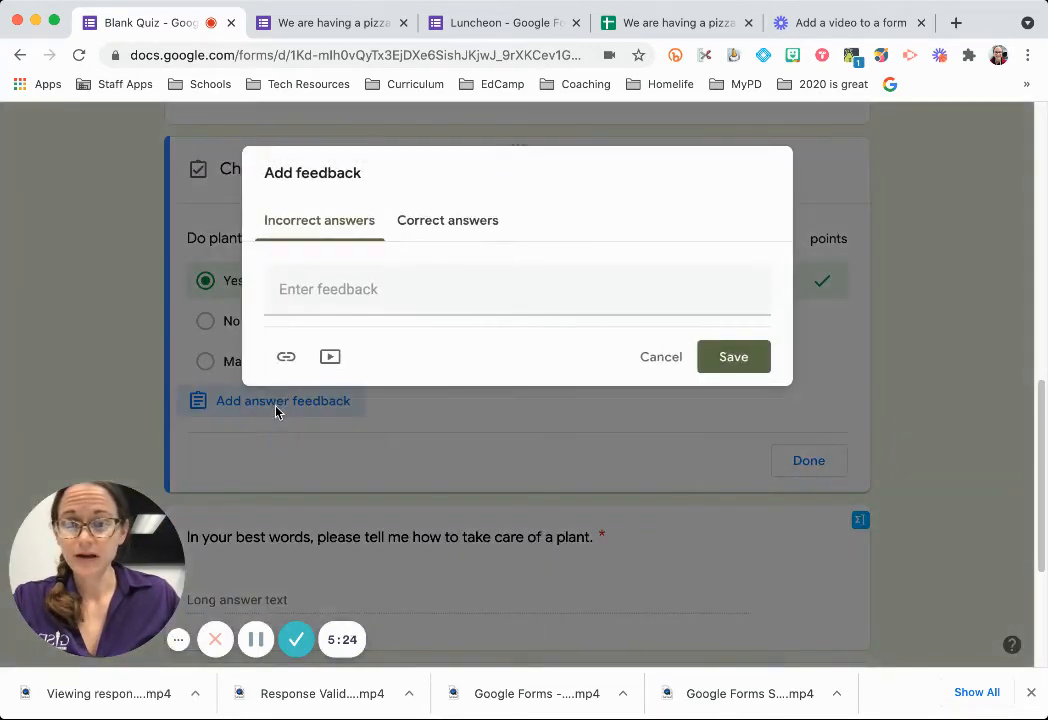
left_click(352, 305)
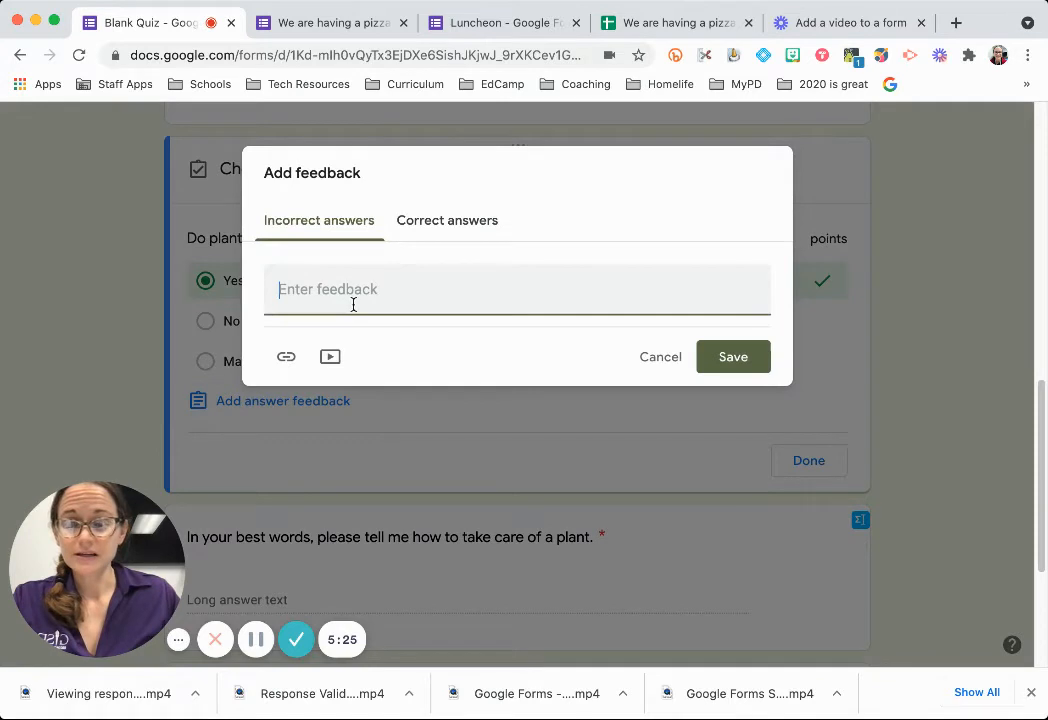
left_click(330, 358)
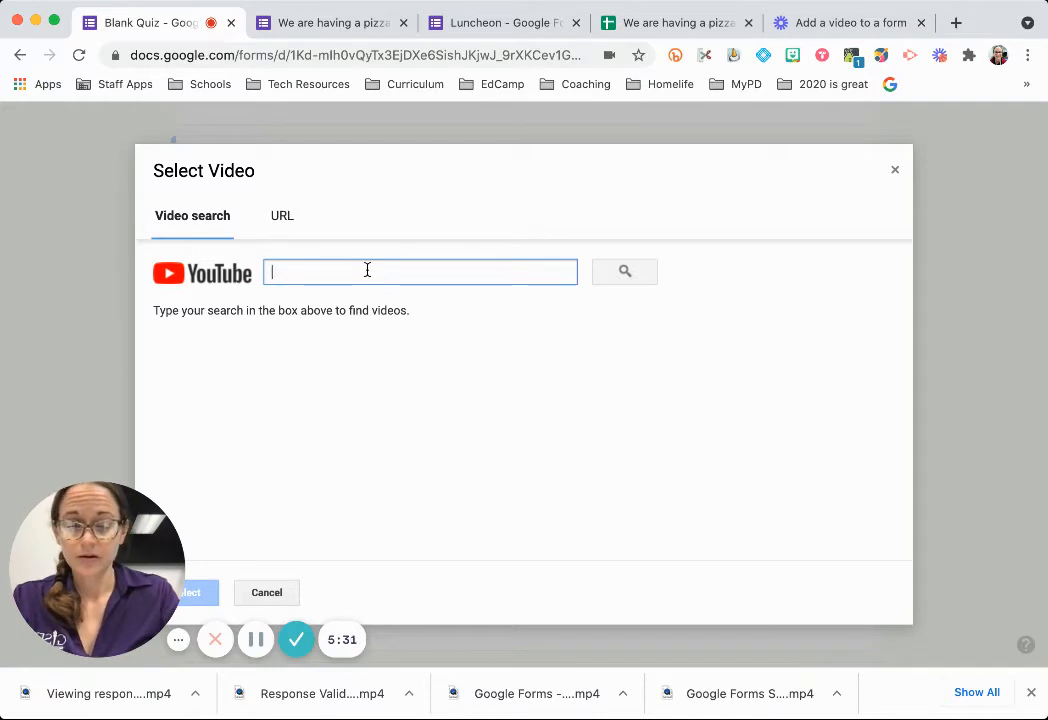
type("taking care of p")
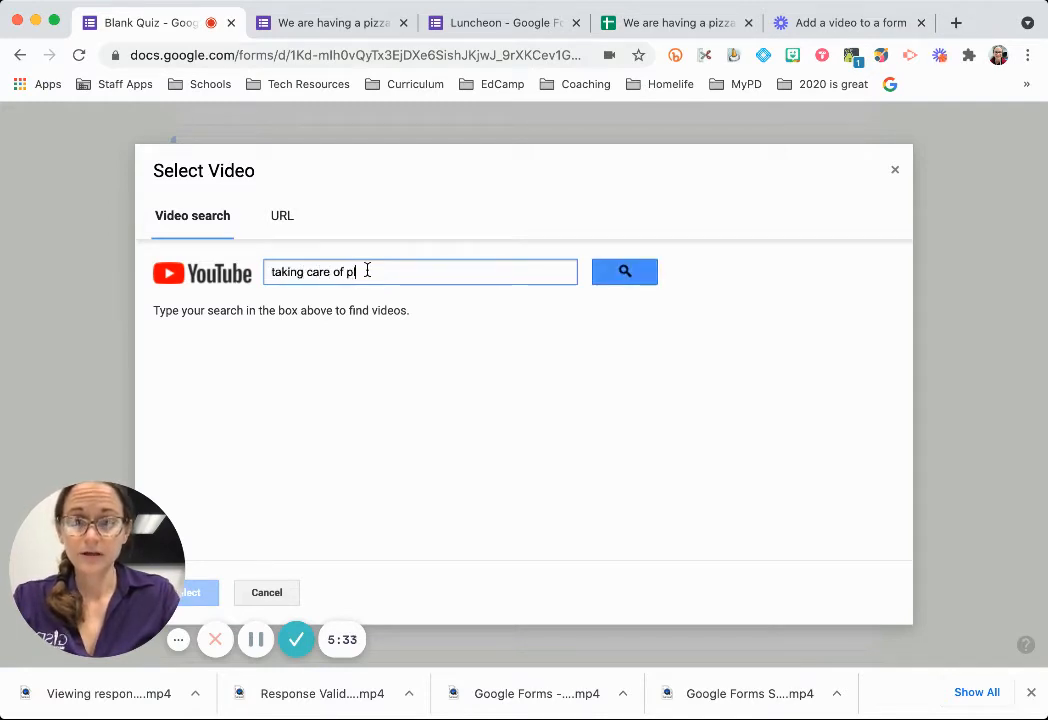
type("lants")
key("Return")
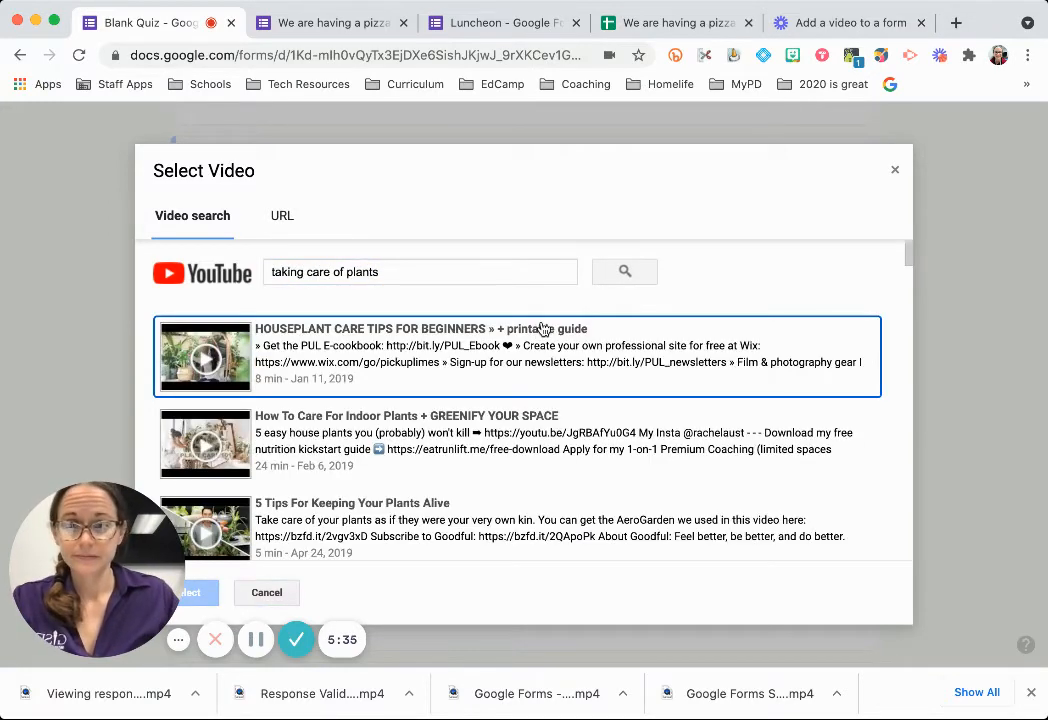
left_click(268, 355)
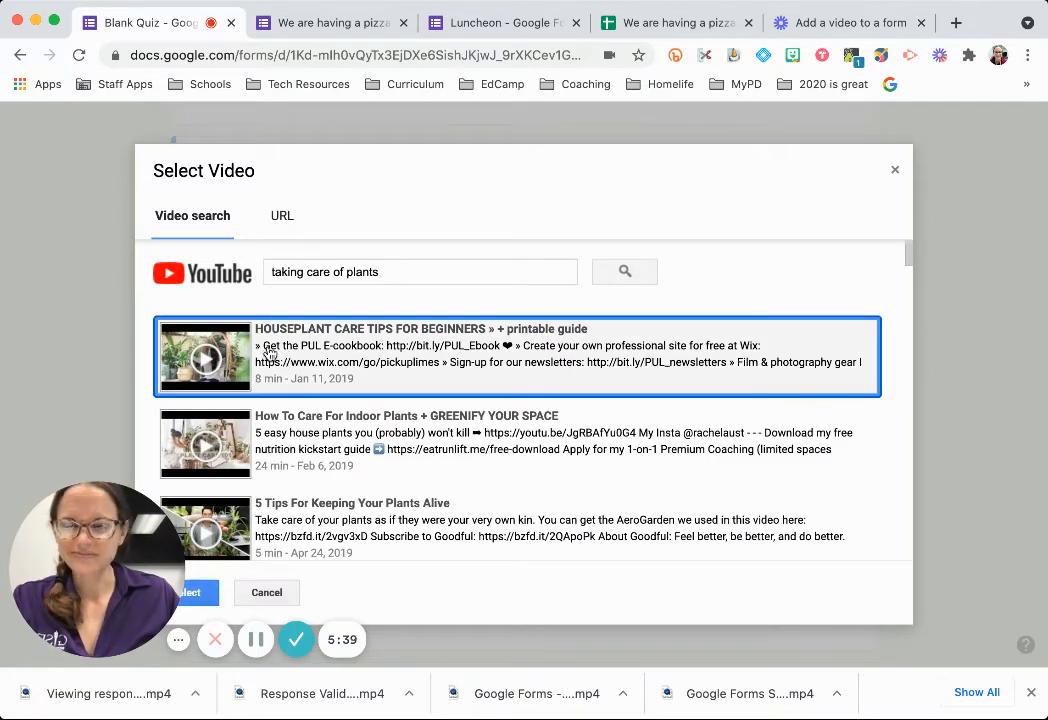
left_click(209, 597)
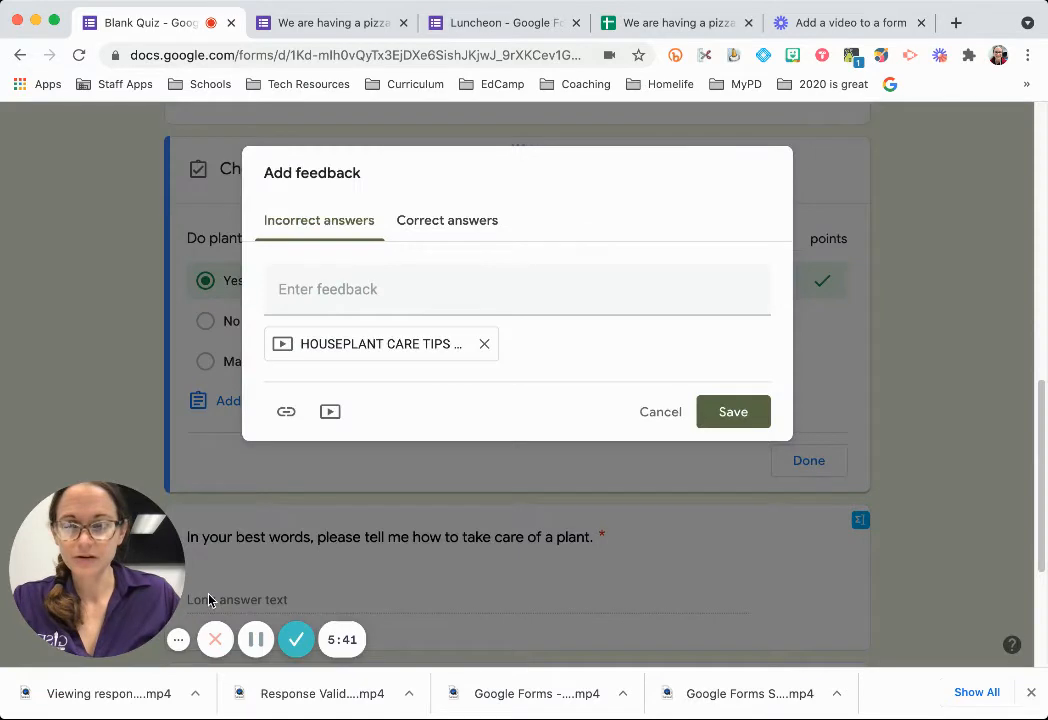
left_click(458, 296)
type("Try watching ")
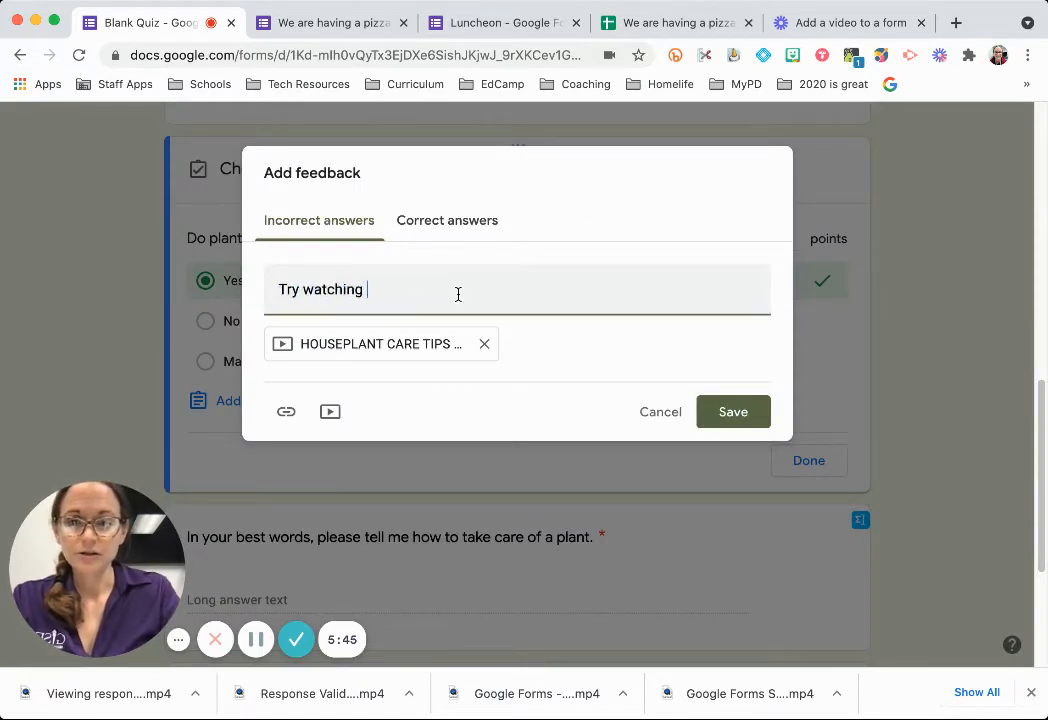
type("this video to learn more")
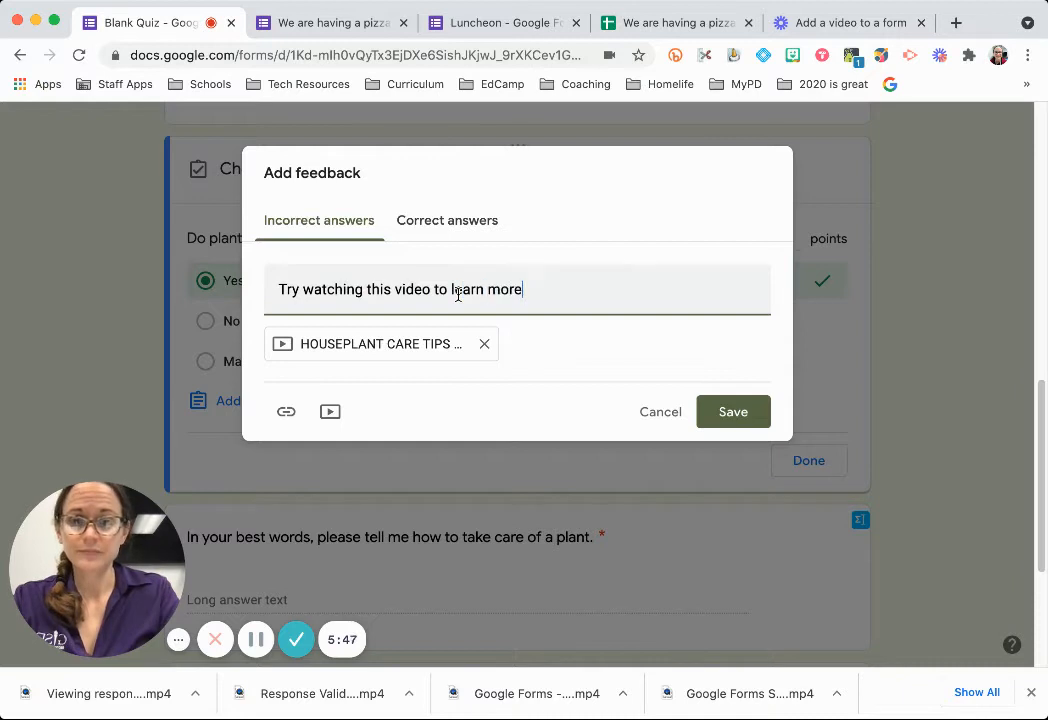
type(".")
Step: Drop the empty link row and save 'Yes! You are right.' as correct-answer feedback
left_click(287, 411)
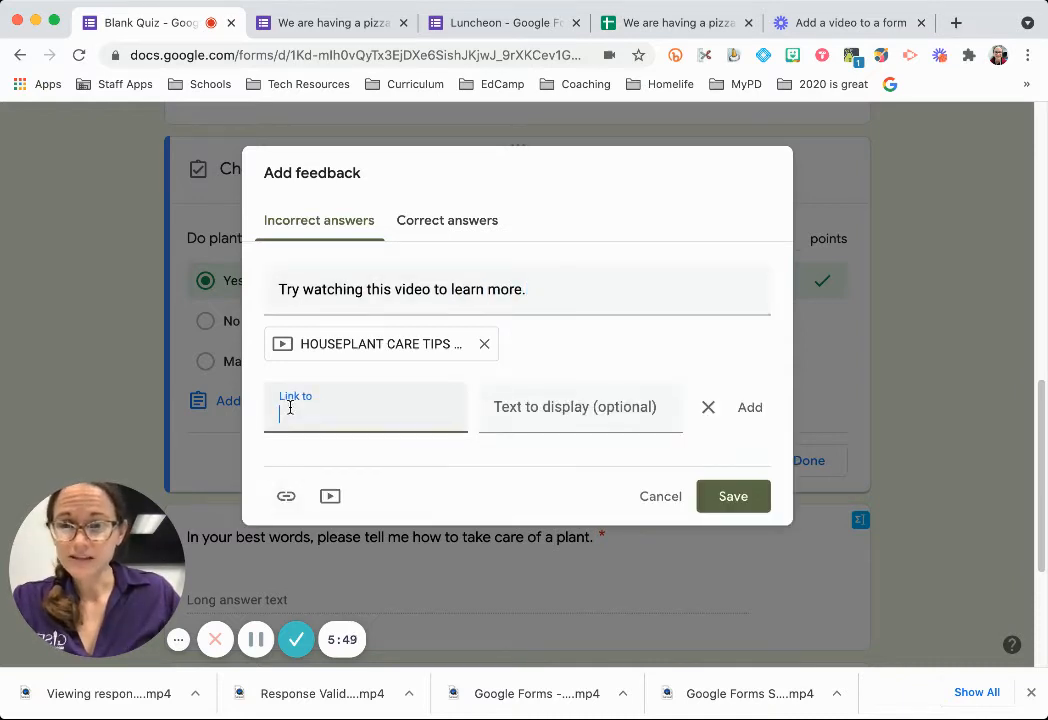
left_click(707, 408)
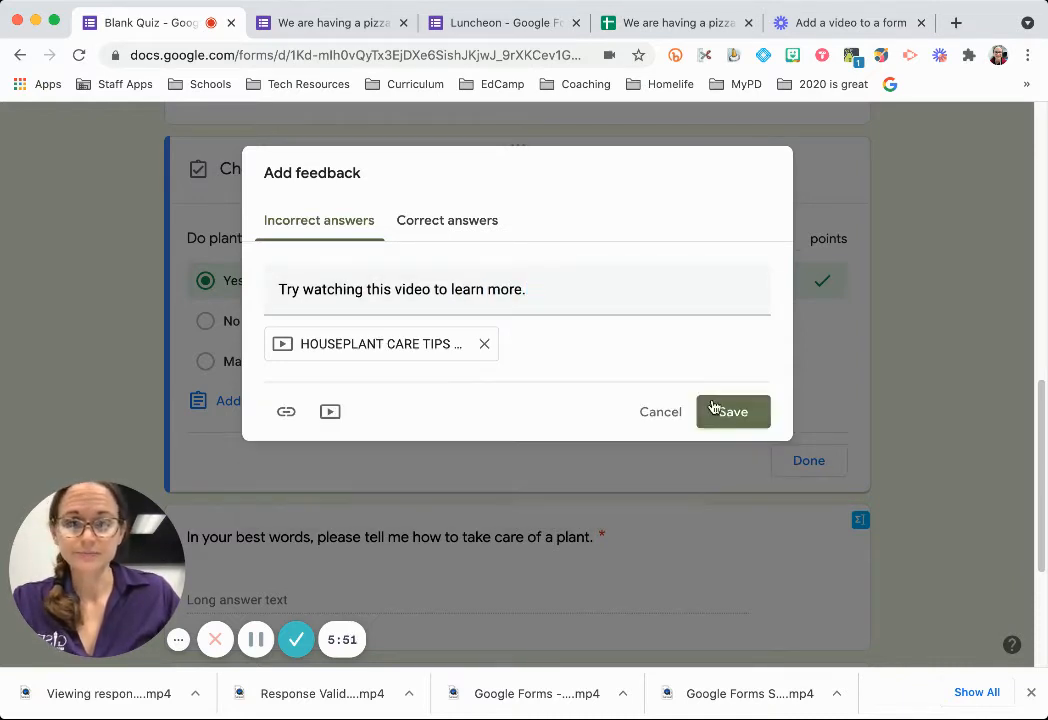
left_click(453, 225)
left_click(404, 288)
type("Ye")
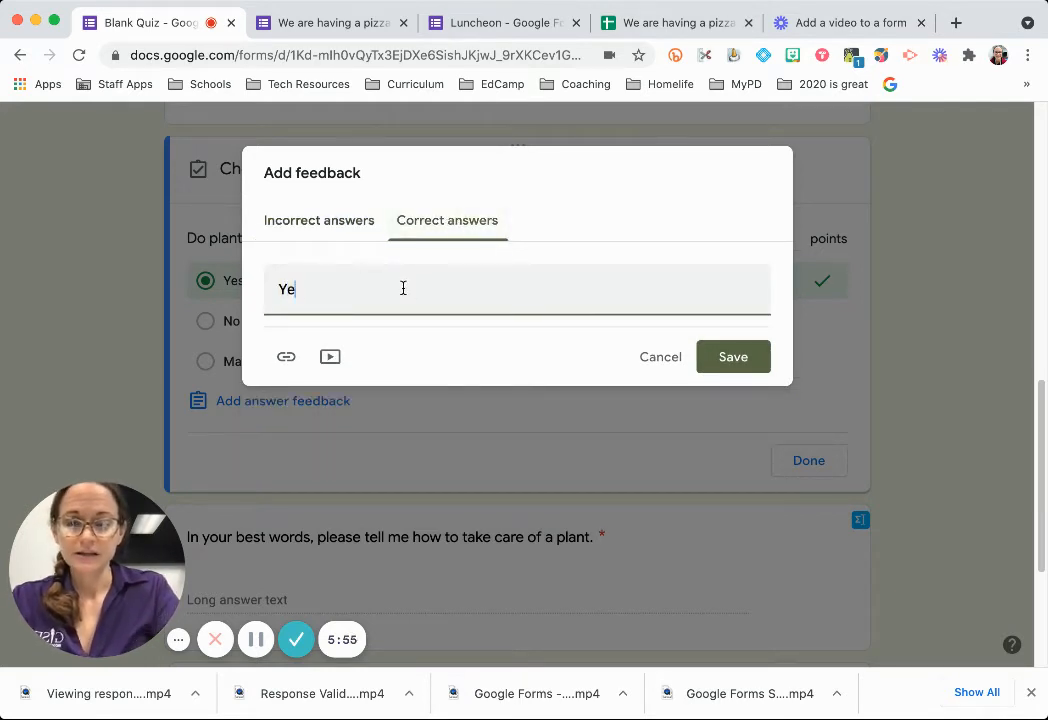
type("s! You are right.")
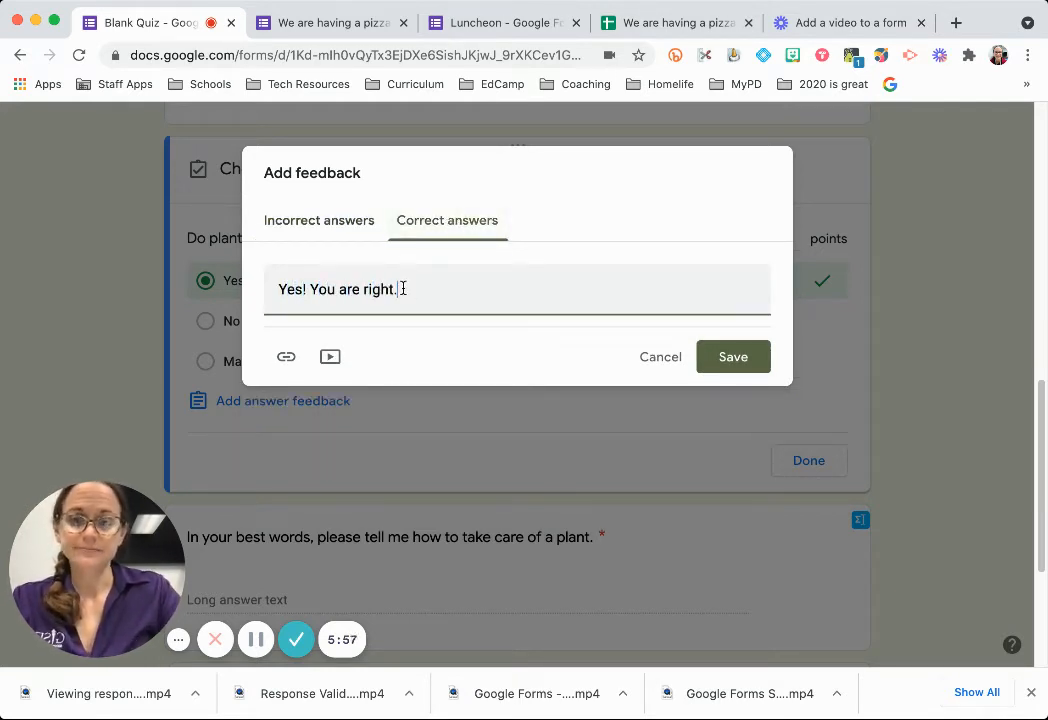
left_click(731, 361)
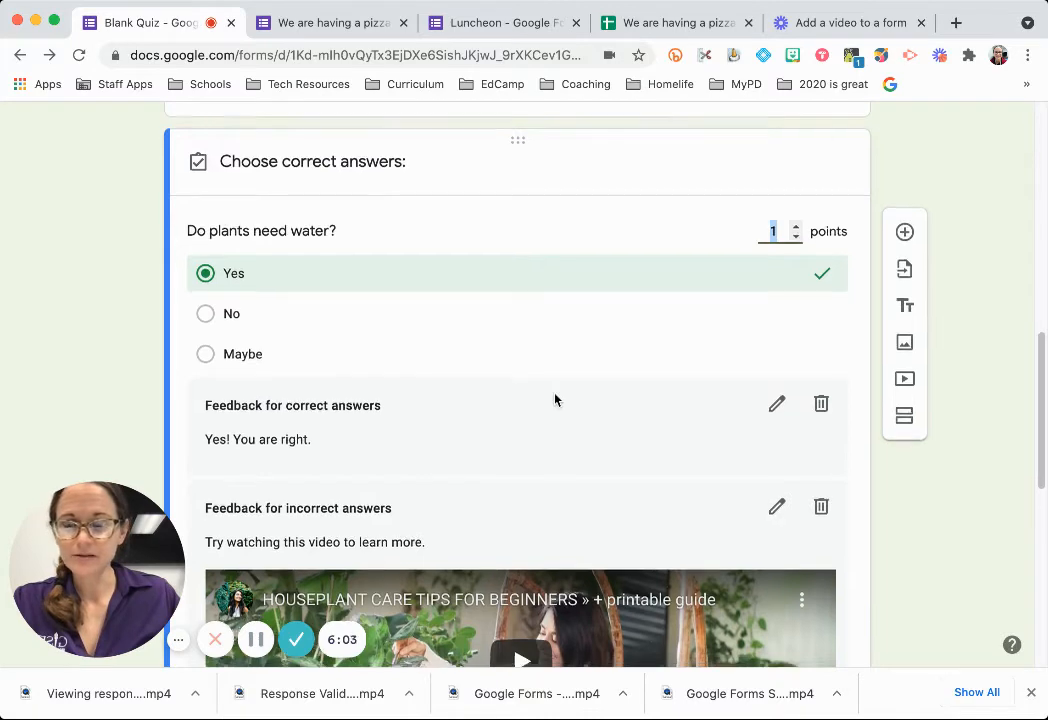
Step: Save 'I appreciate your thoughtful answer. We will go over this in class.' as plant-care feedback
scroll(554, 400, "down", 5)
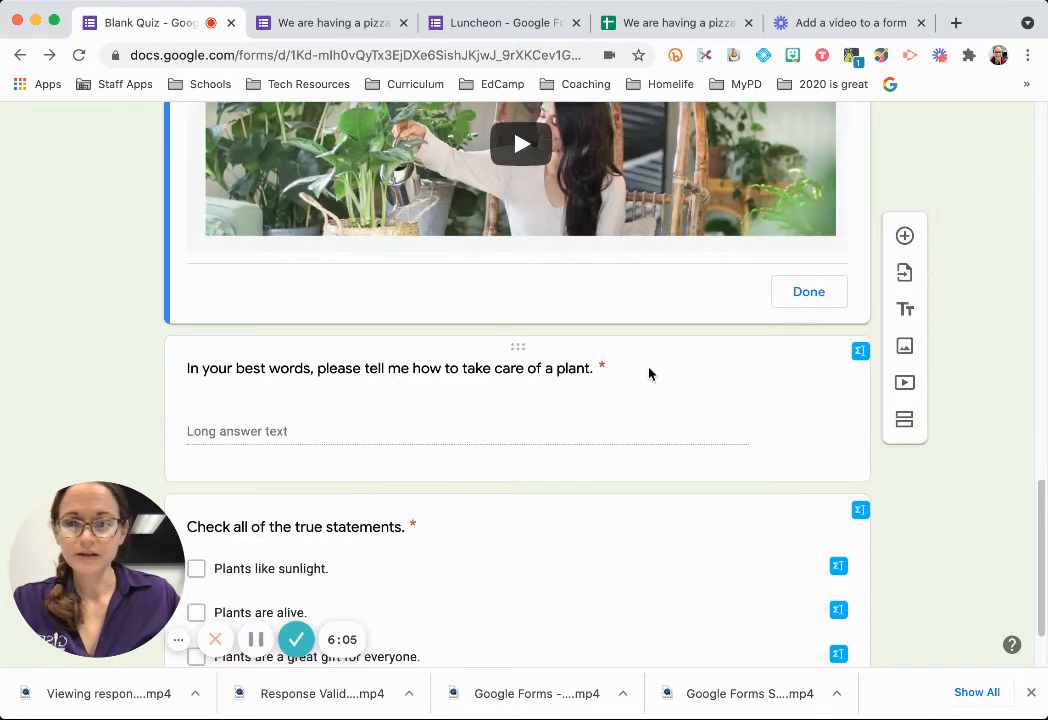
left_click(650, 374)
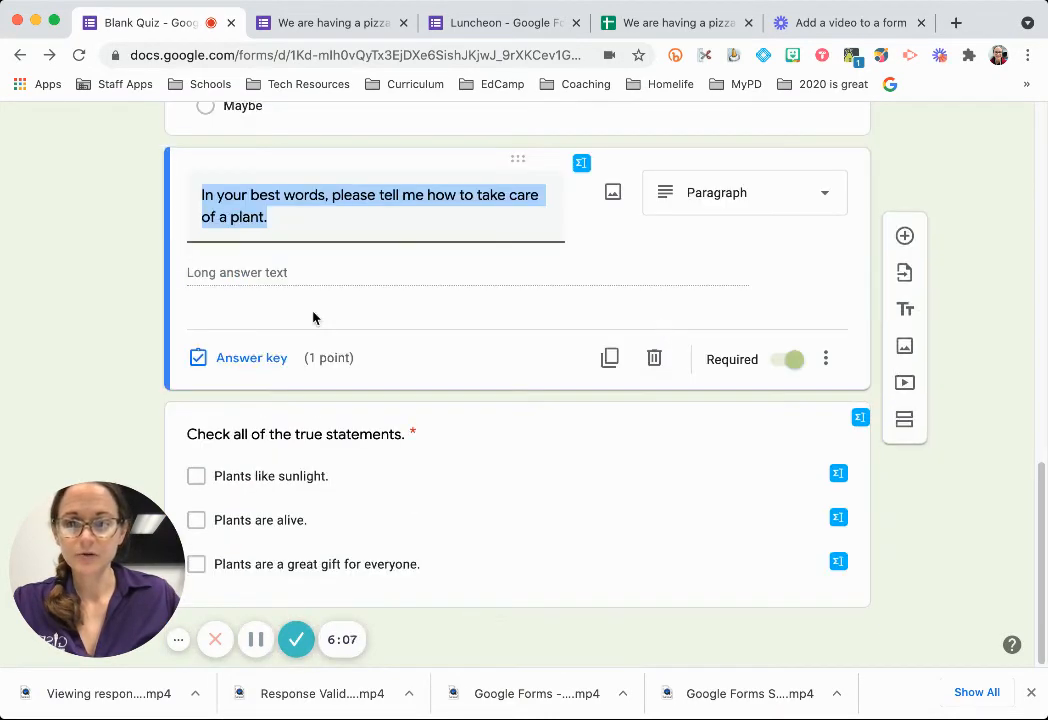
left_click(252, 358)
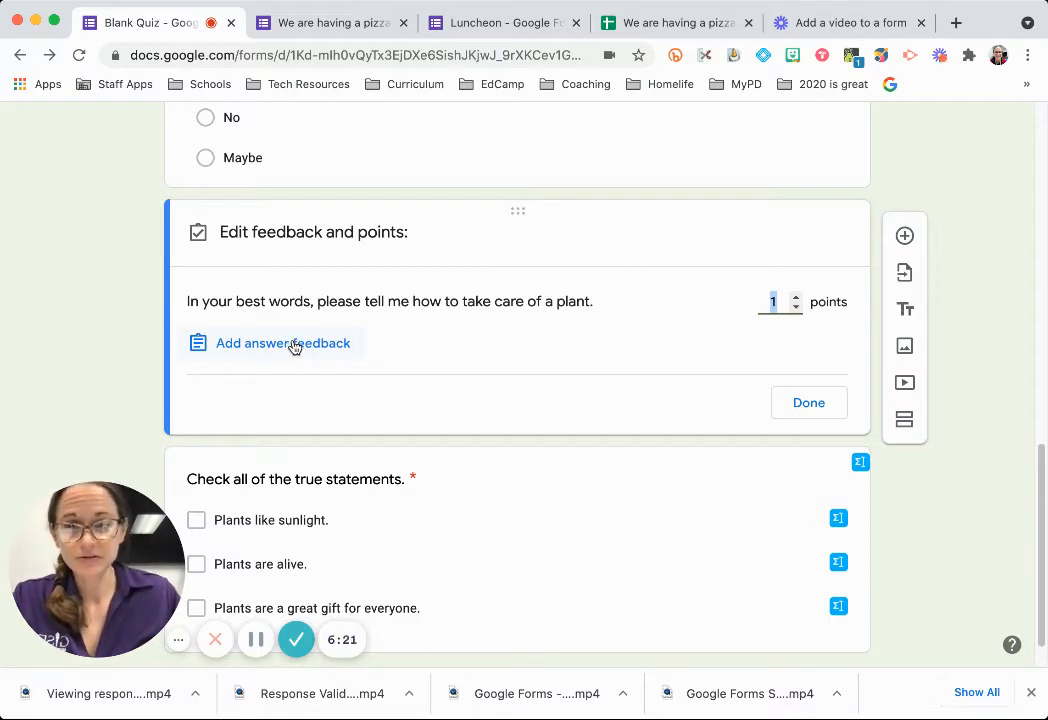
left_click(289, 344)
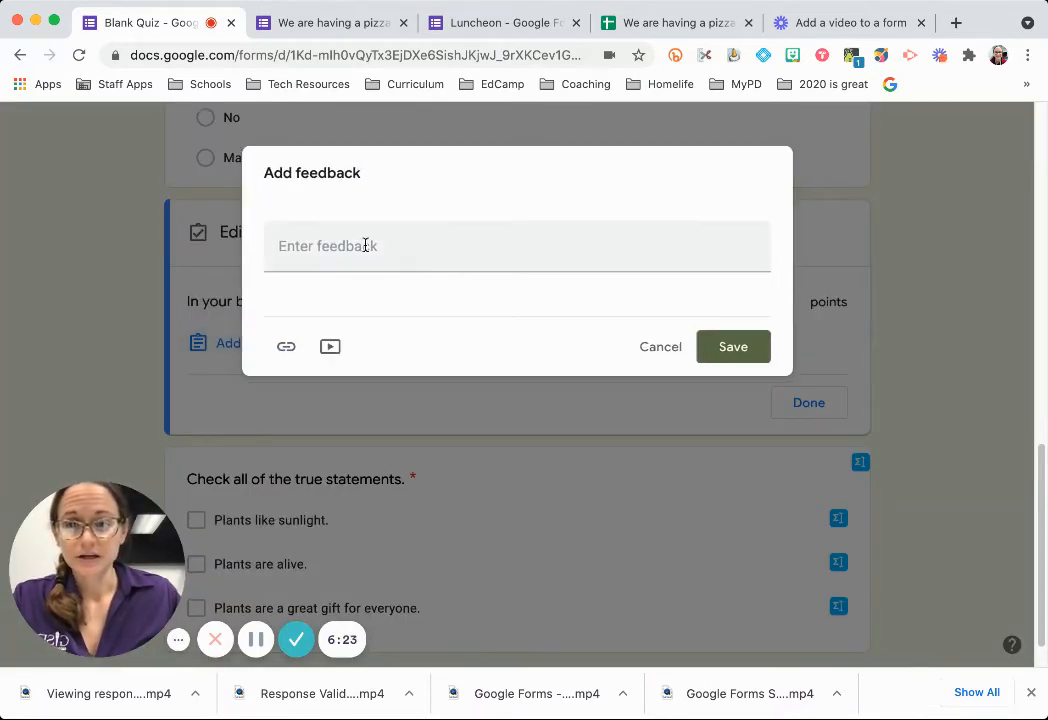
left_click(365, 245)
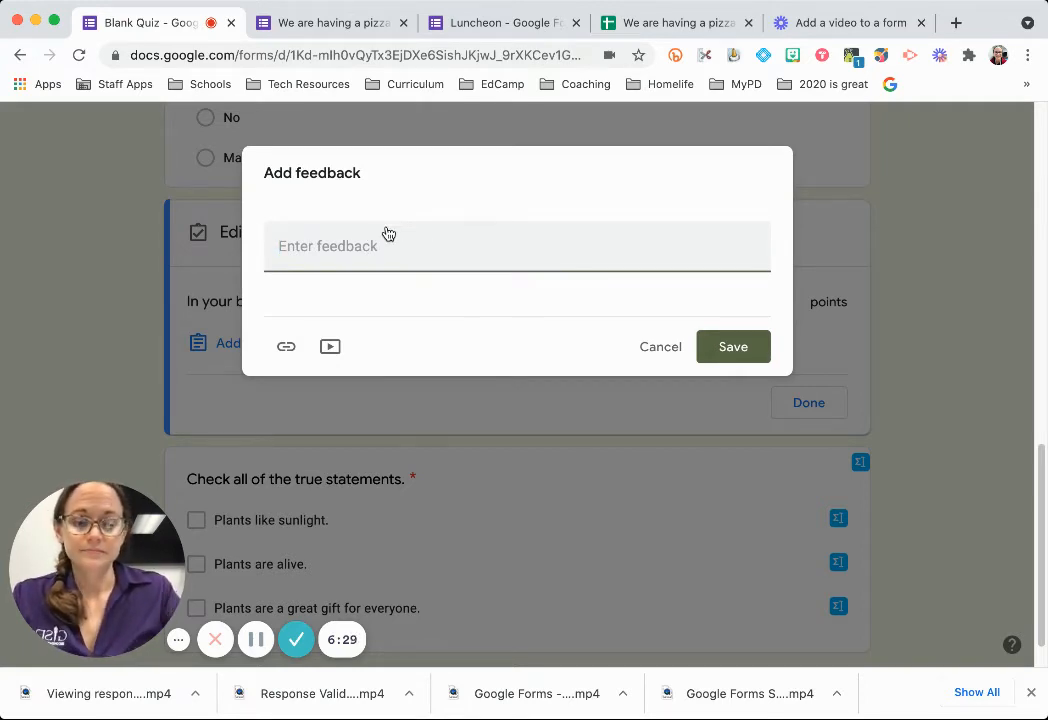
type("I appreciate your")
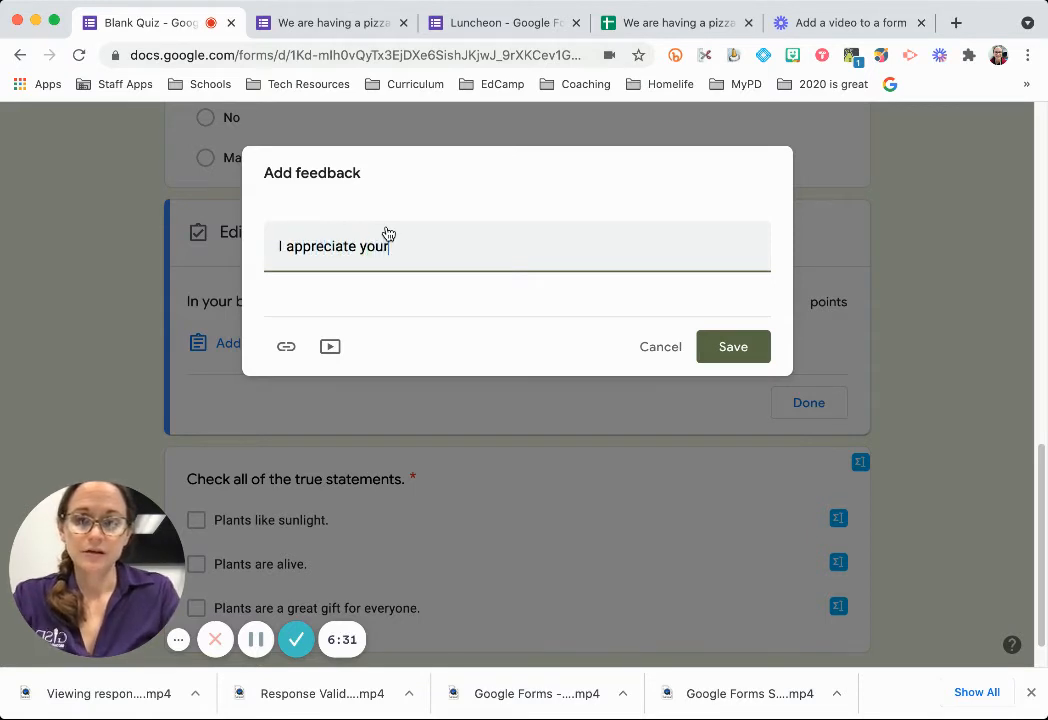
type(" thoughtful a")
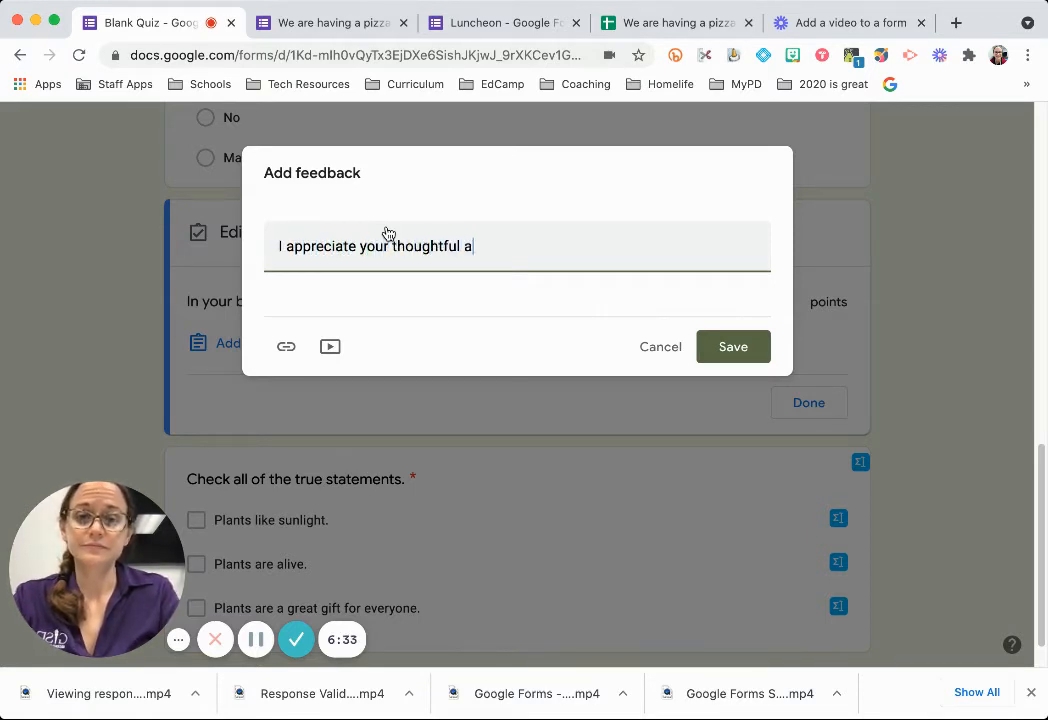
type("nswer. We will ")
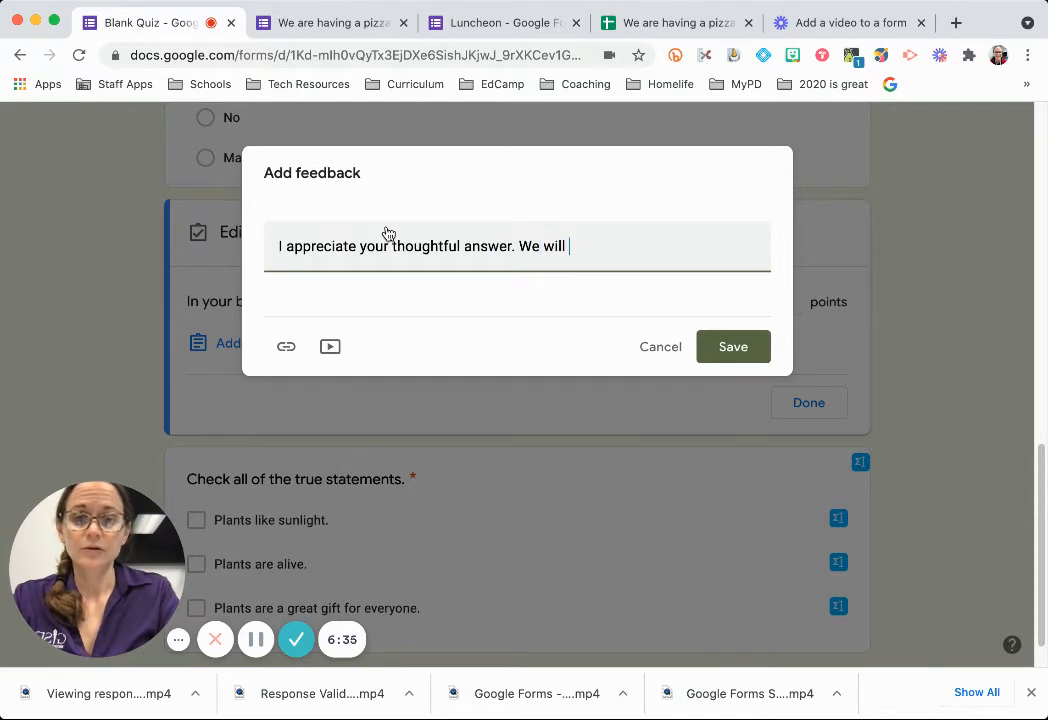
type("go over this in clas")
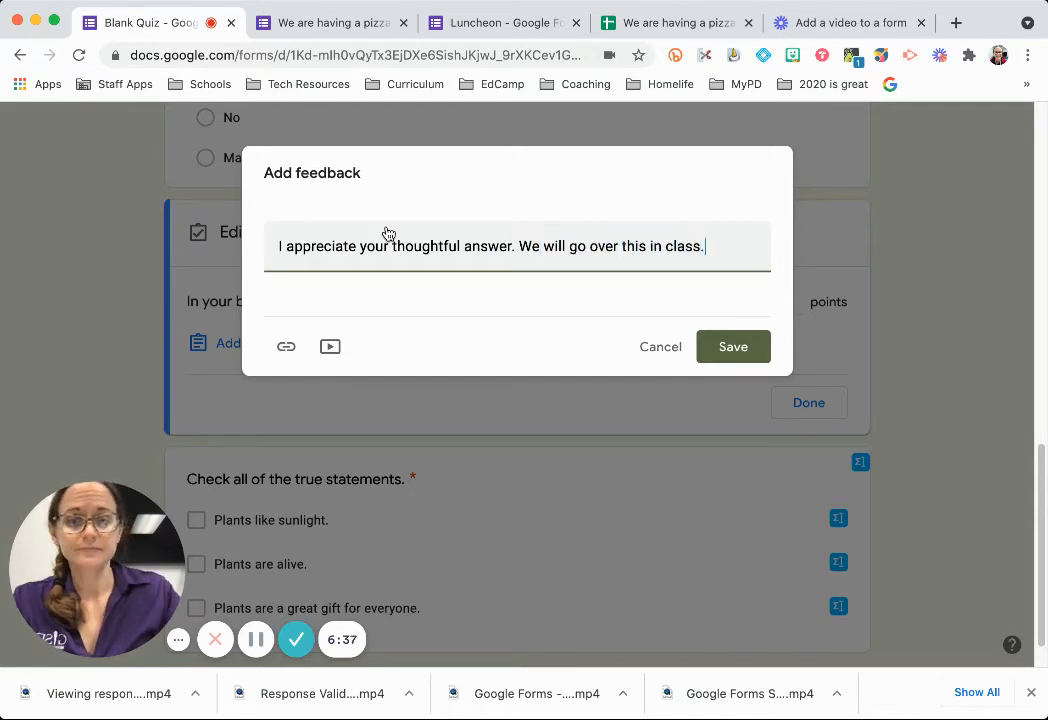
type("s.")
left_click(733, 346)
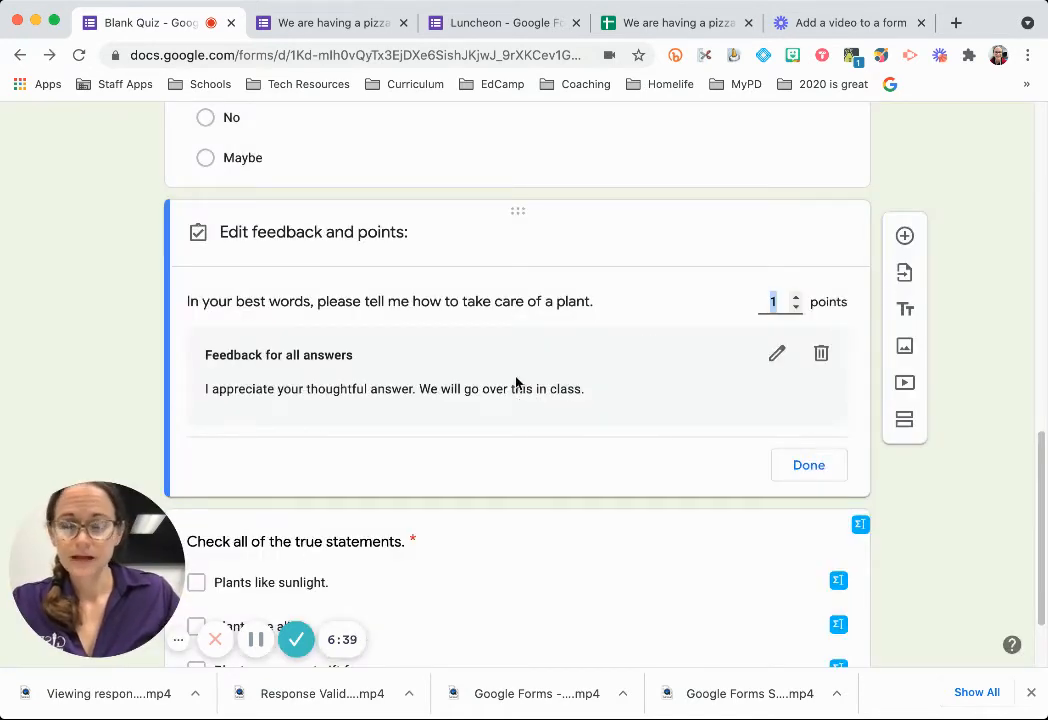
left_click(800, 468)
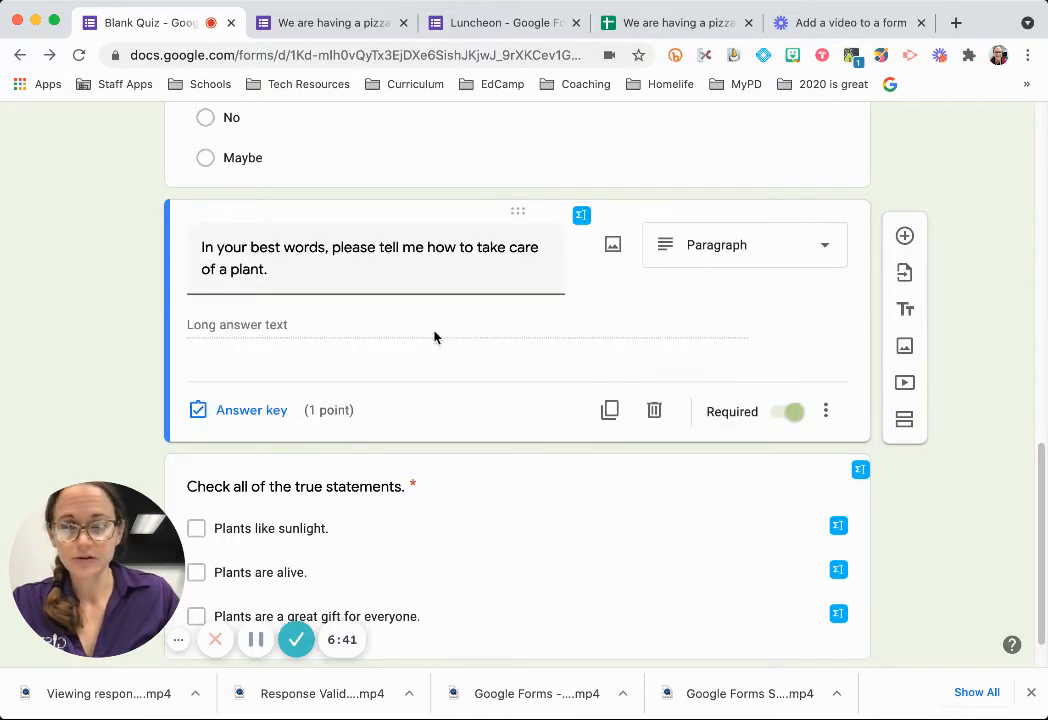
scroll(434, 334, "down", 1)
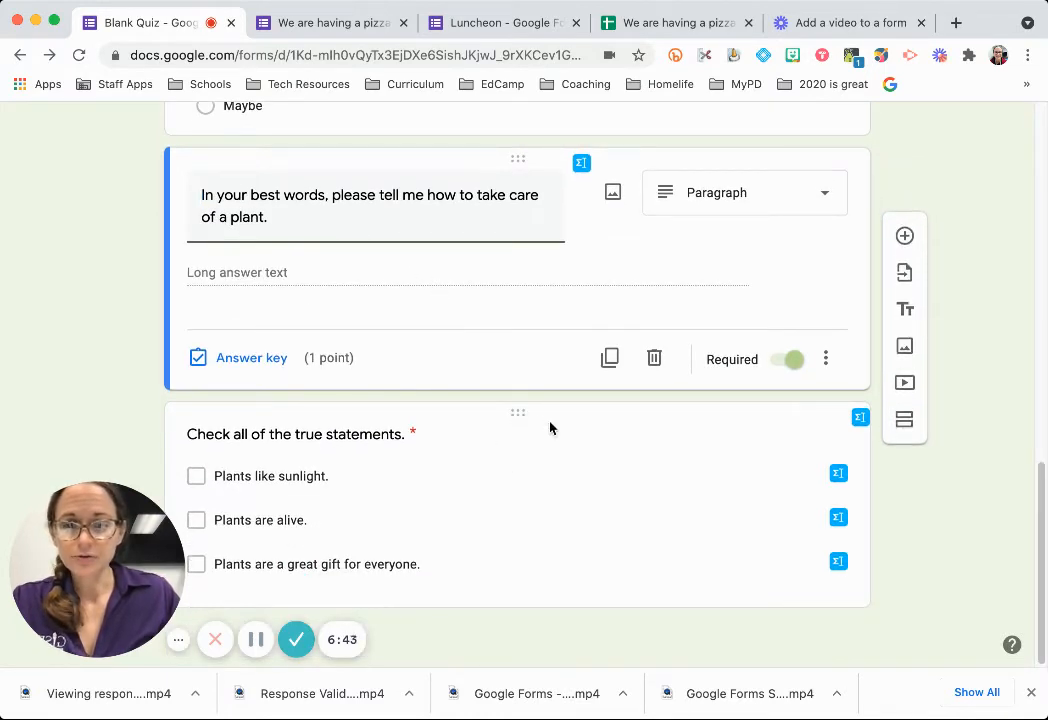
Step: In the checkbox question's answer key, mark 'Plants like sunlight.' and 'Plants are alive.' as correct
left_click(549, 428)
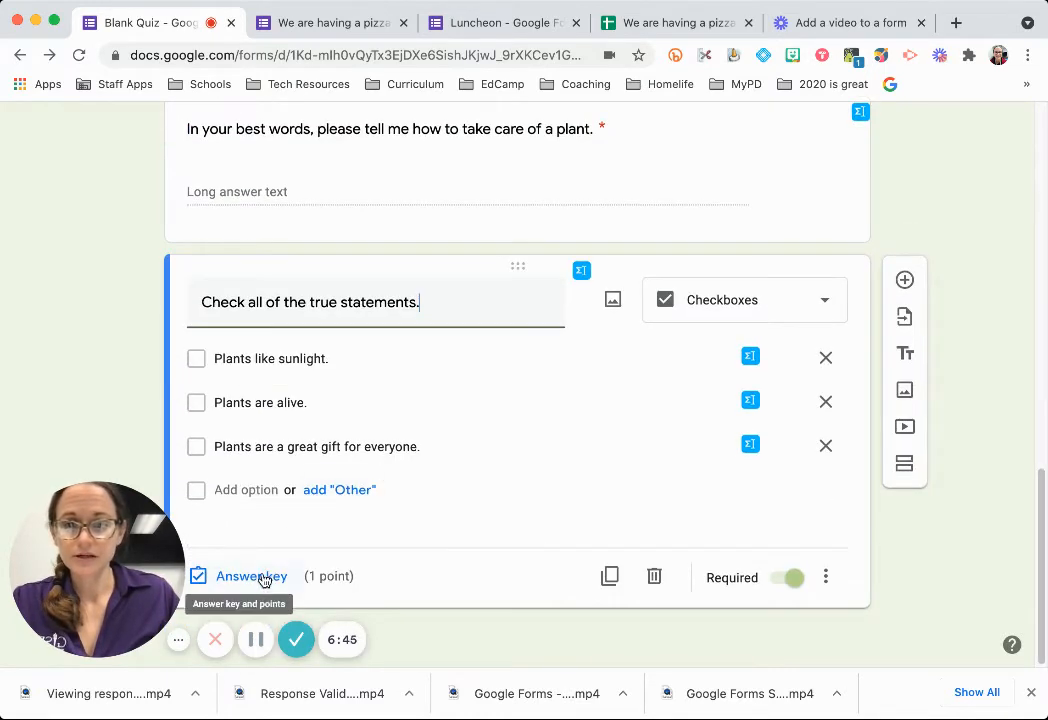
left_click(263, 578)
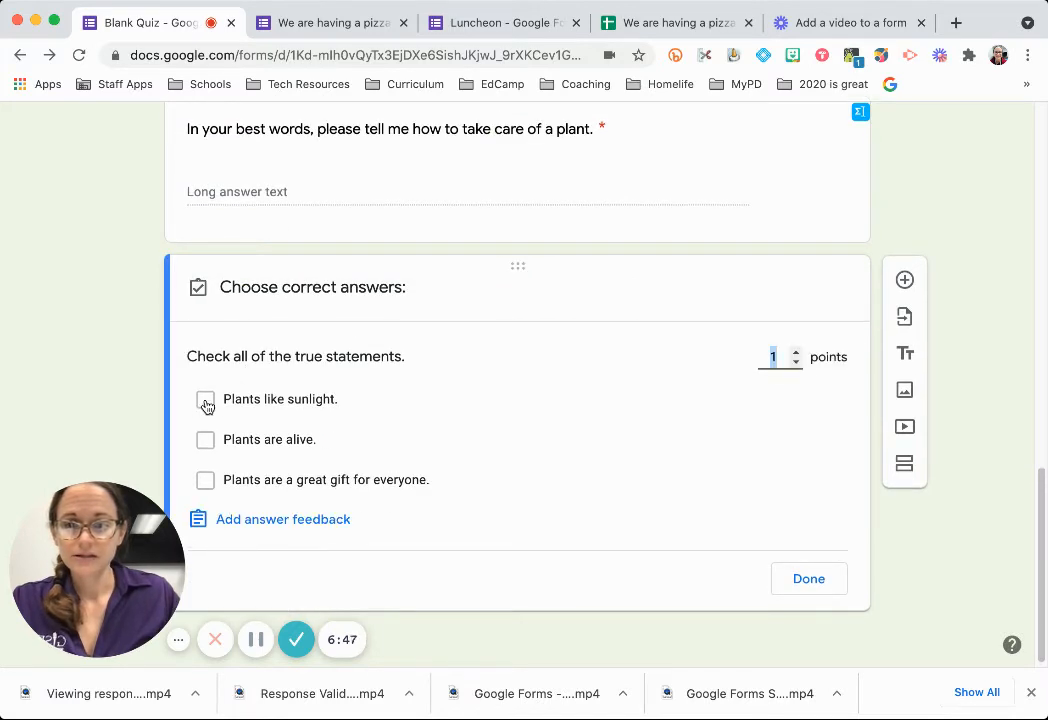
left_click(206, 402)
left_click(206, 441)
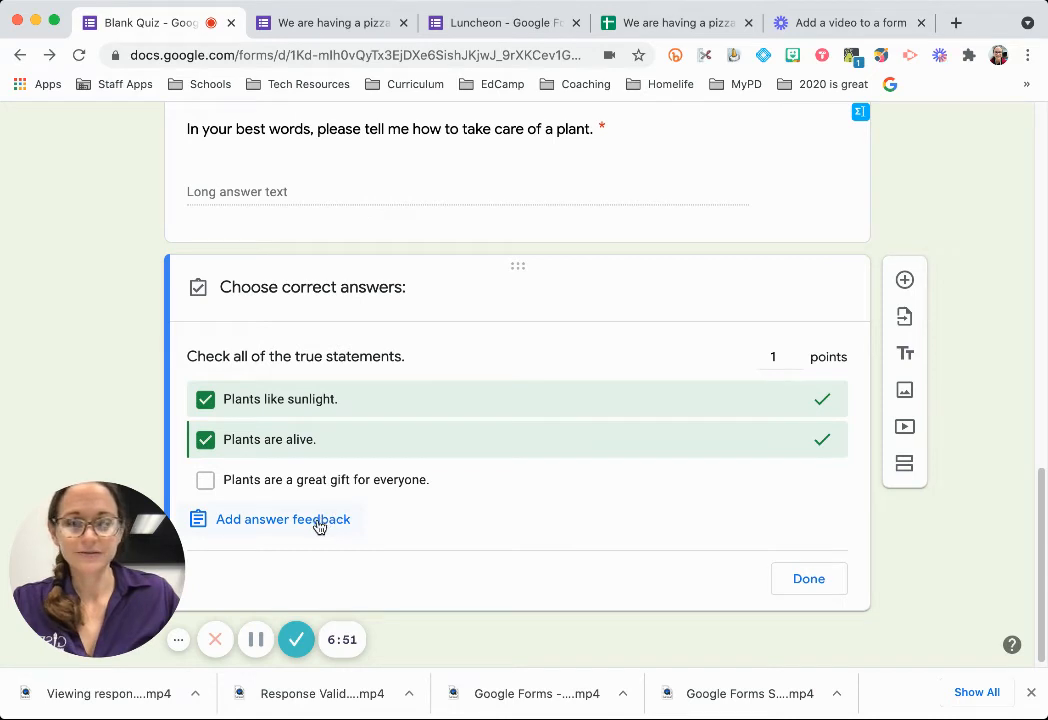
Step: Add incorrect-answer feedback: 'Consider that not everyone would enjoy having a plant.'
scroll(320, 528, "down", 1)
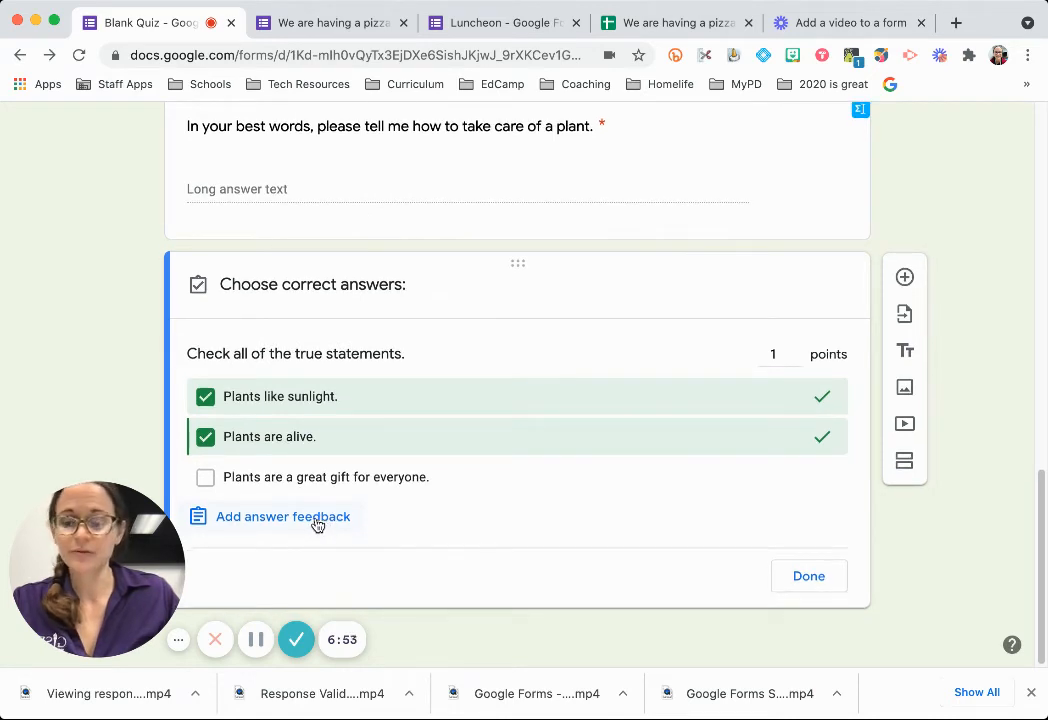
left_click(317, 522)
left_click(320, 288)
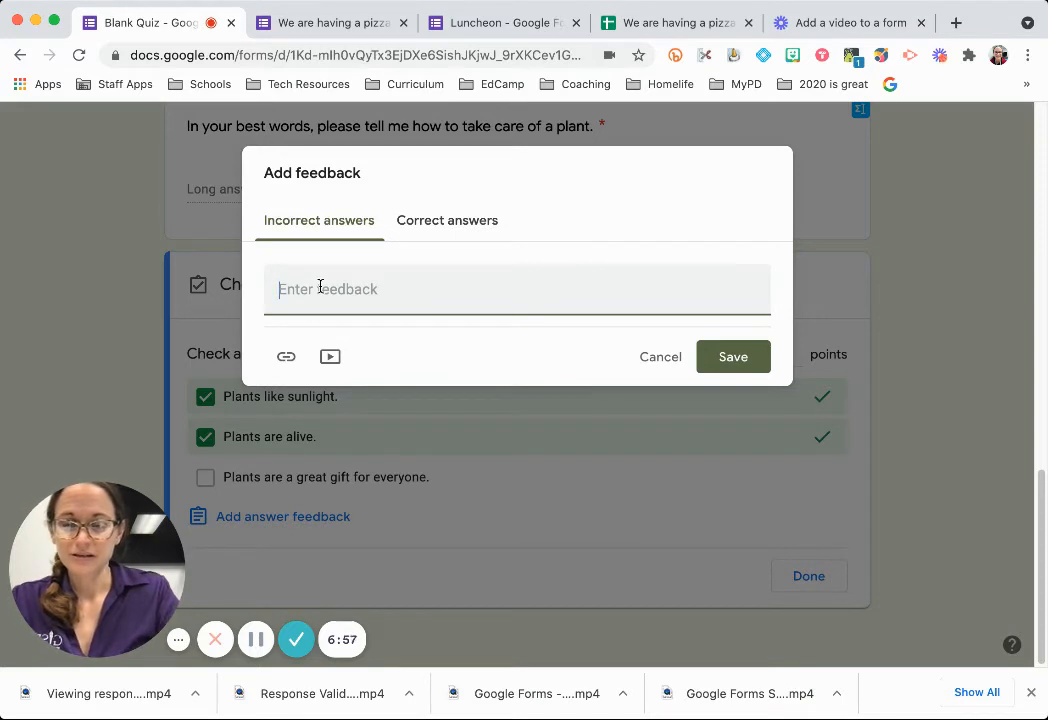
type("Consider that no")
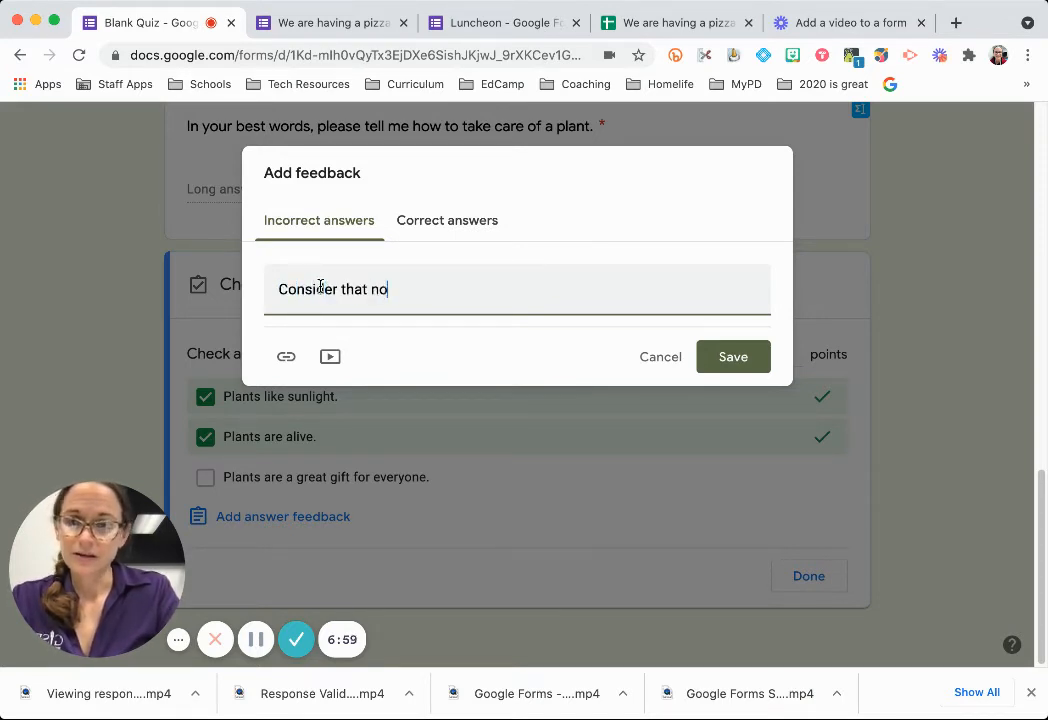
type("t everyone wou")
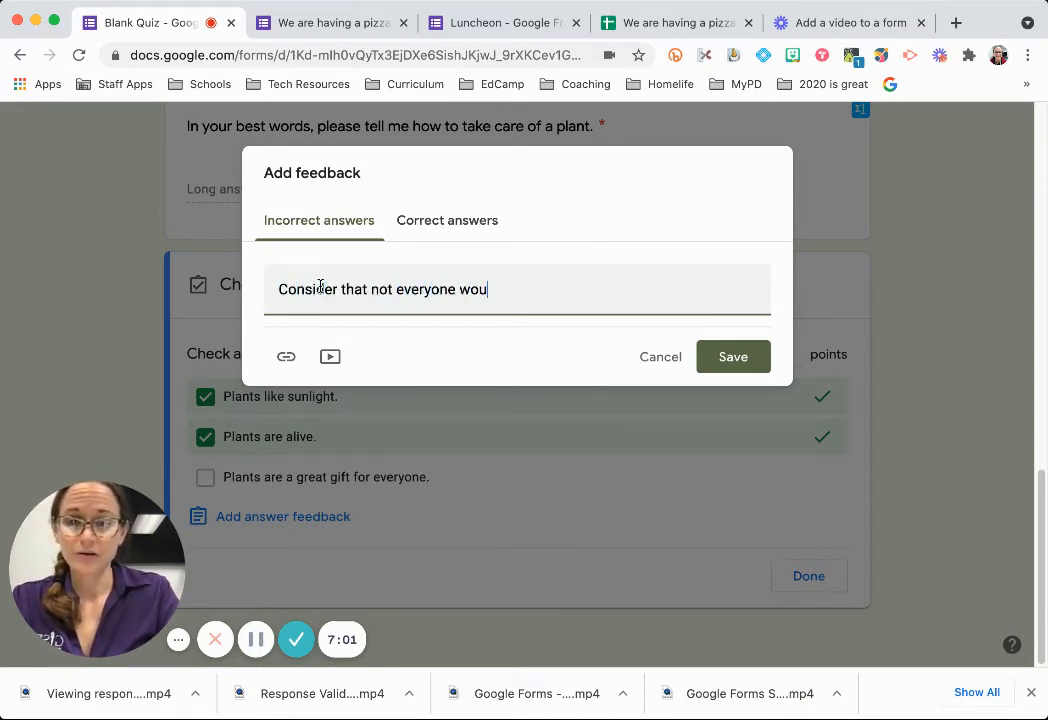
type("ld enjoy having ")
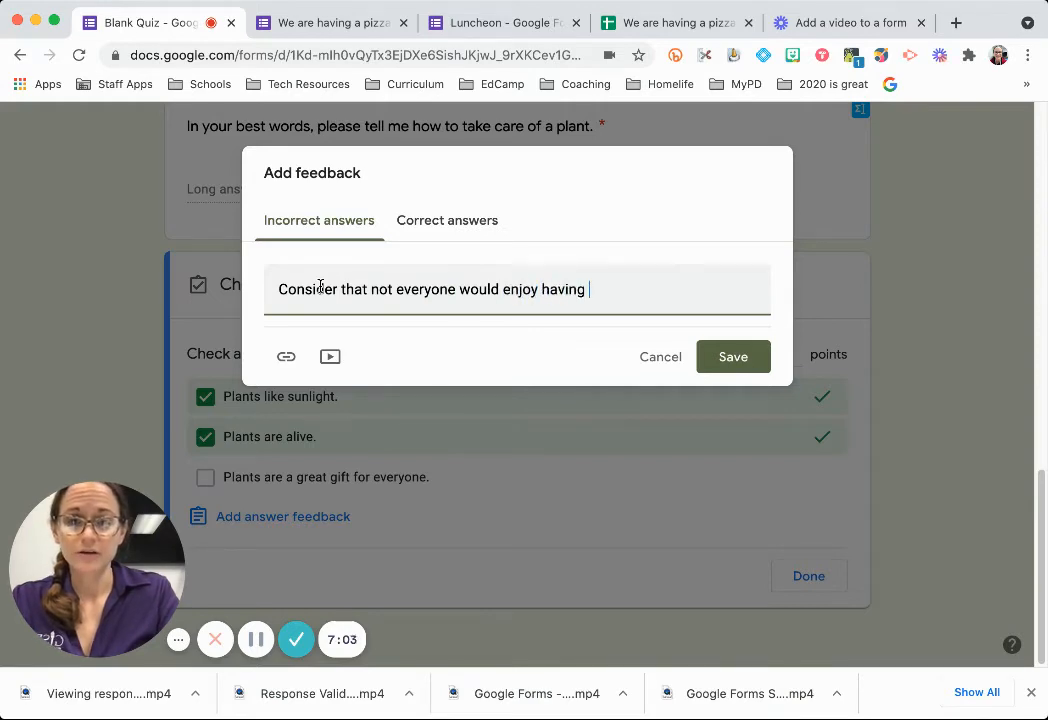
type("a plant.")
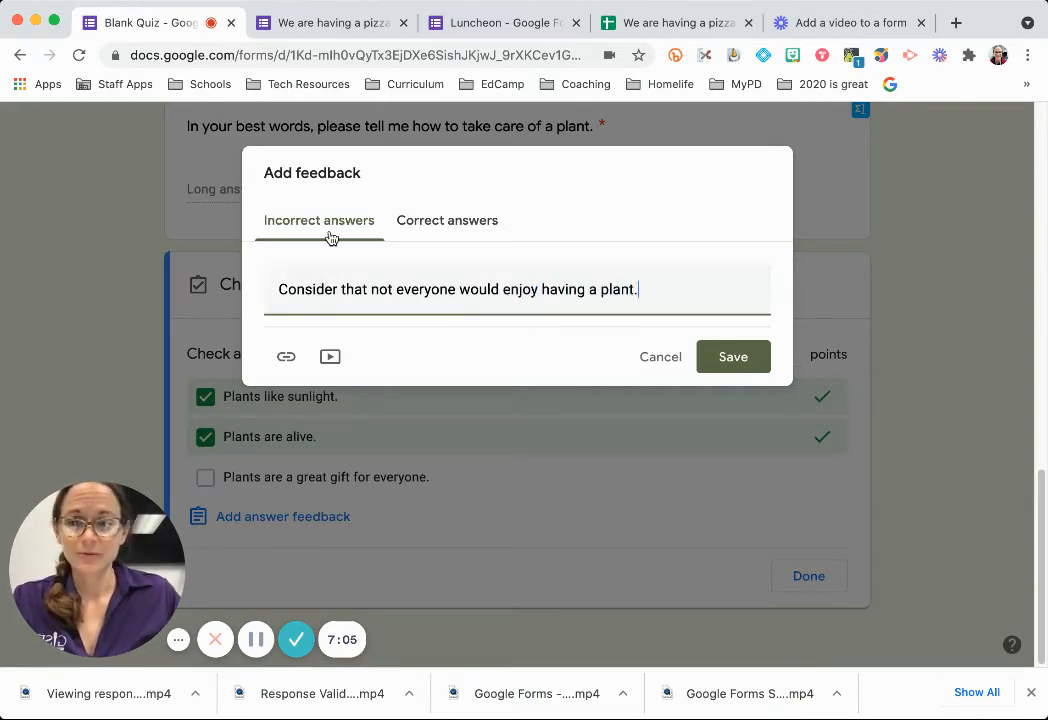
left_click(735, 357)
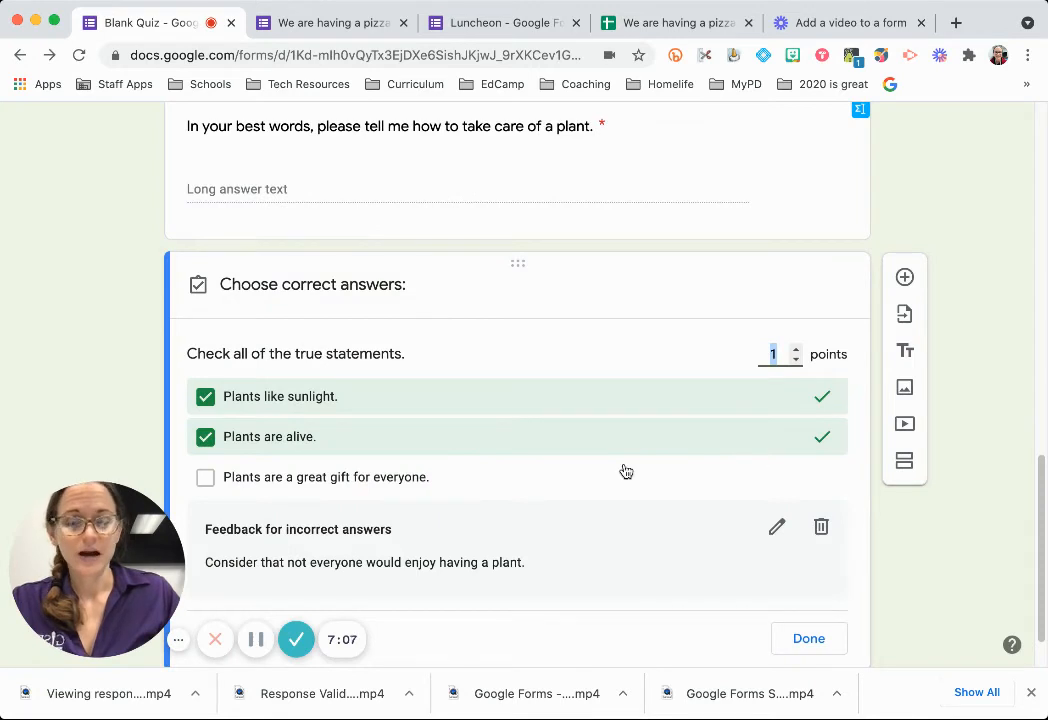
scroll(605, 427, "down", 1)
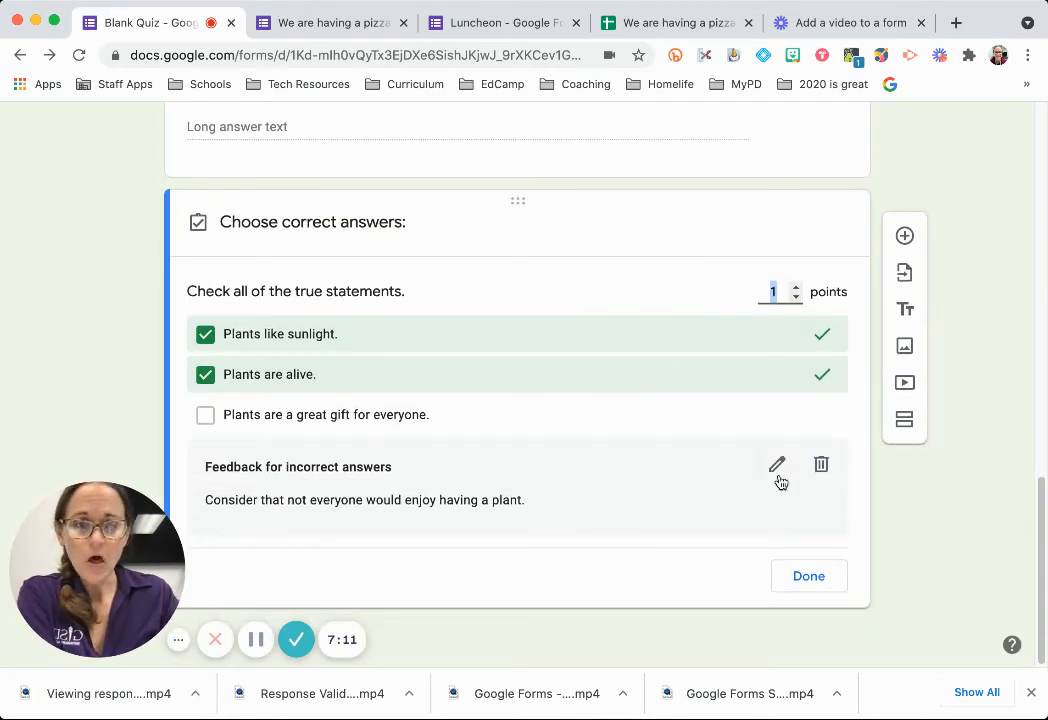
scroll(783, 478, "up", 15)
scroll(789, 470, "down", 5)
scroll(786, 465, "up", 6)
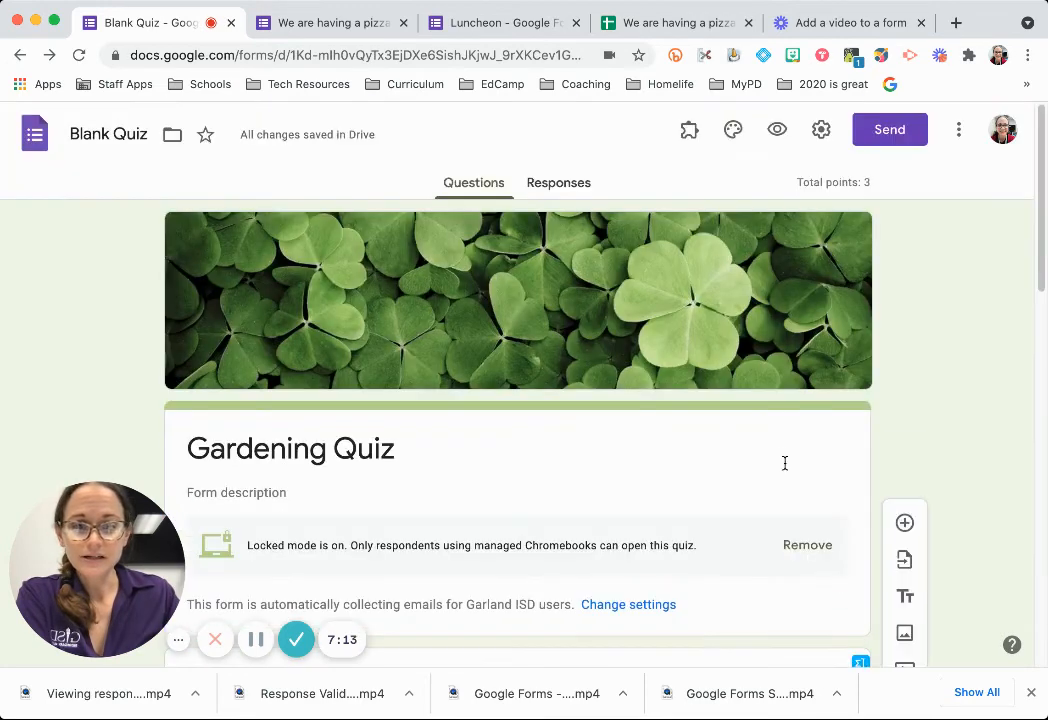
left_click(778, 133)
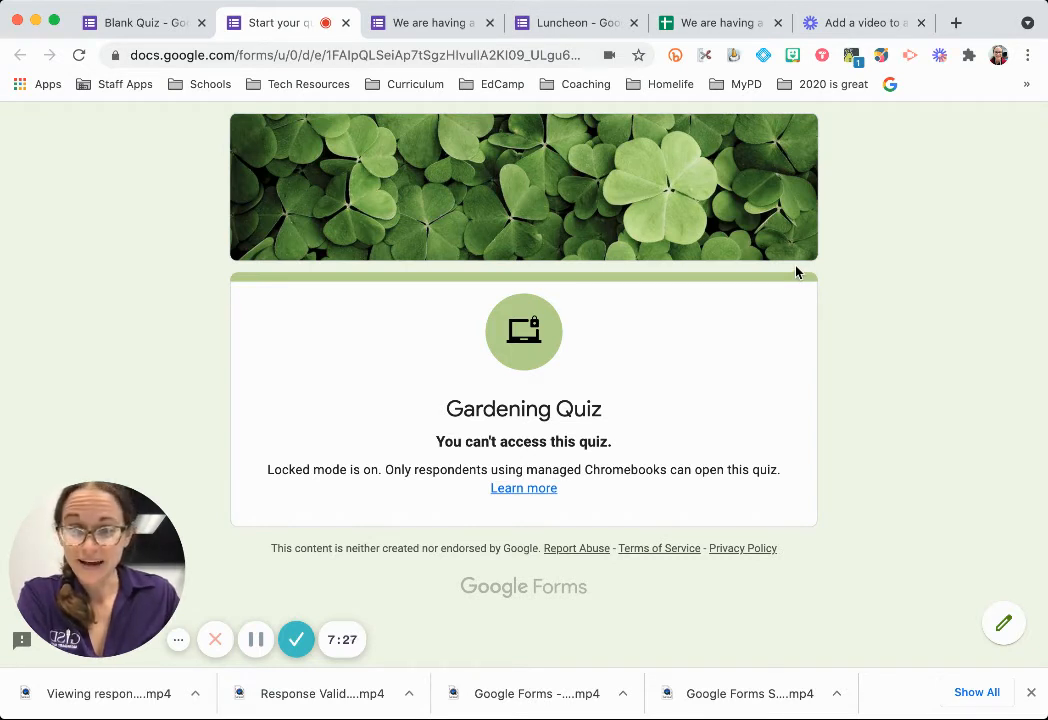
left_click(132, 33)
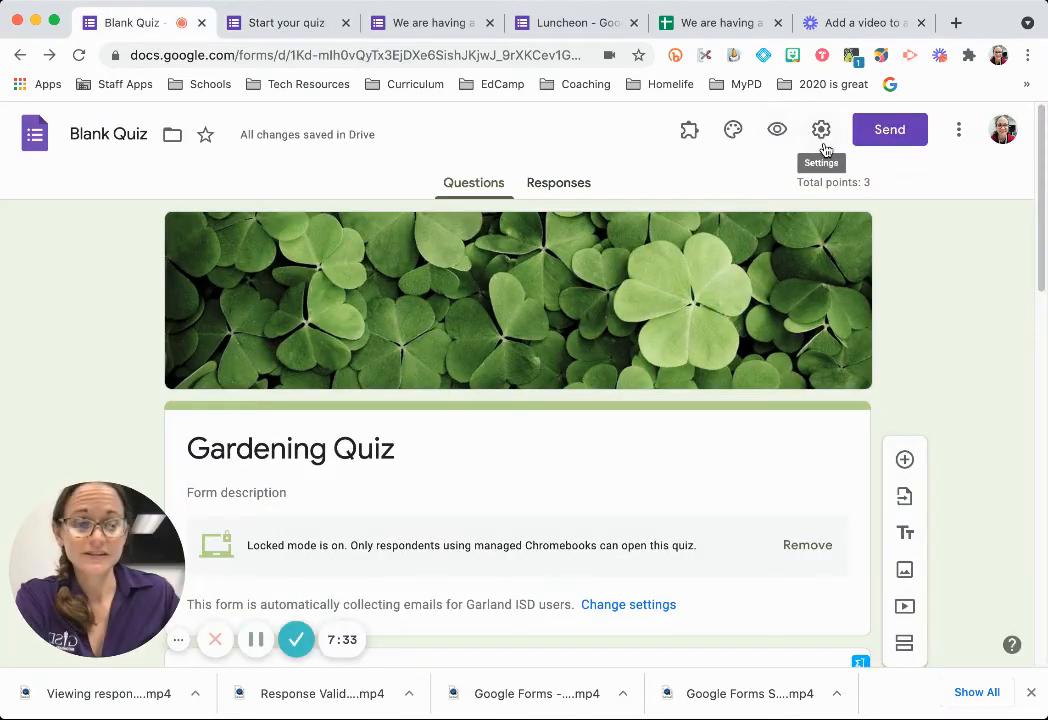
Step: Turn off Chromebook locked mode in the Quizzes settings, save, and close the quiz-start tab
left_click(821, 131)
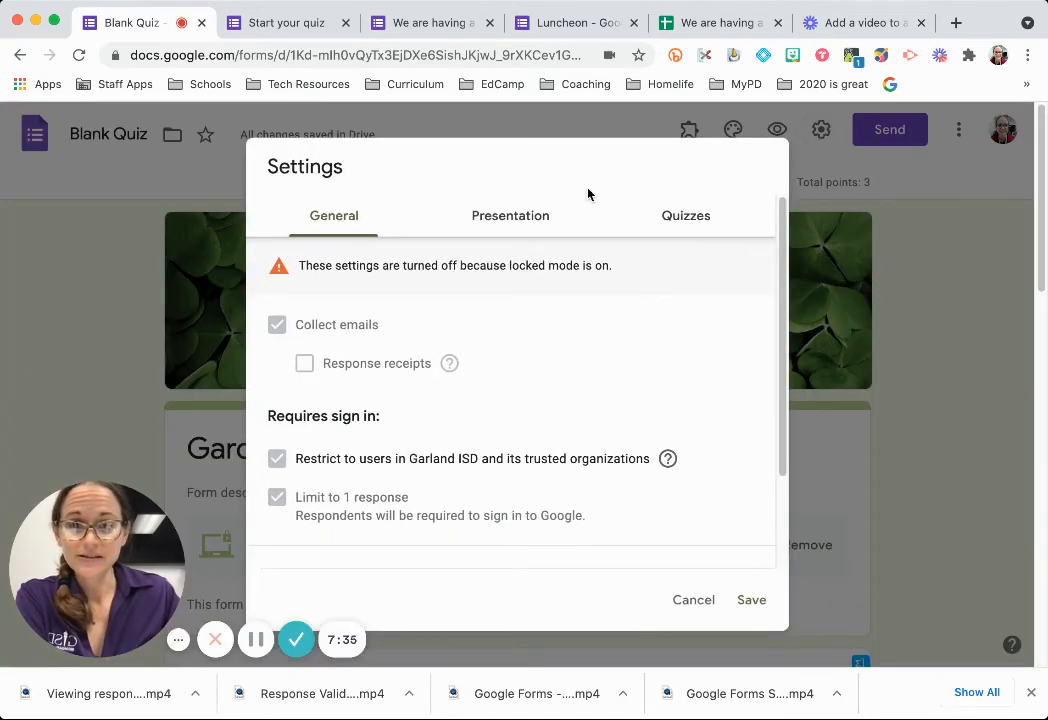
left_click(690, 216)
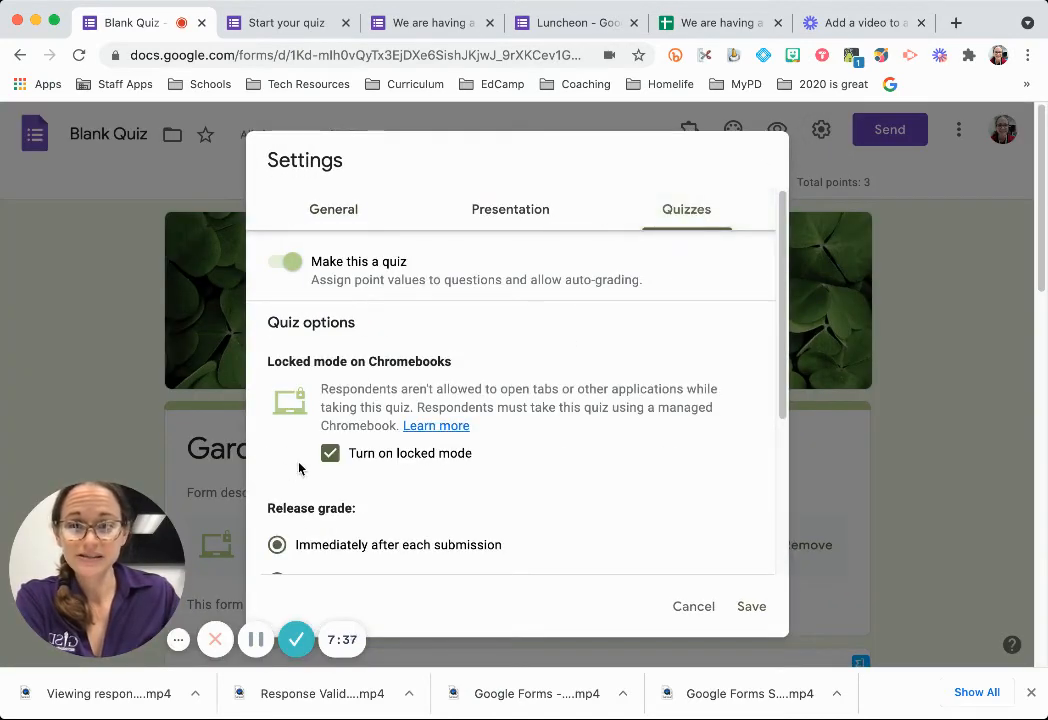
left_click(330, 453)
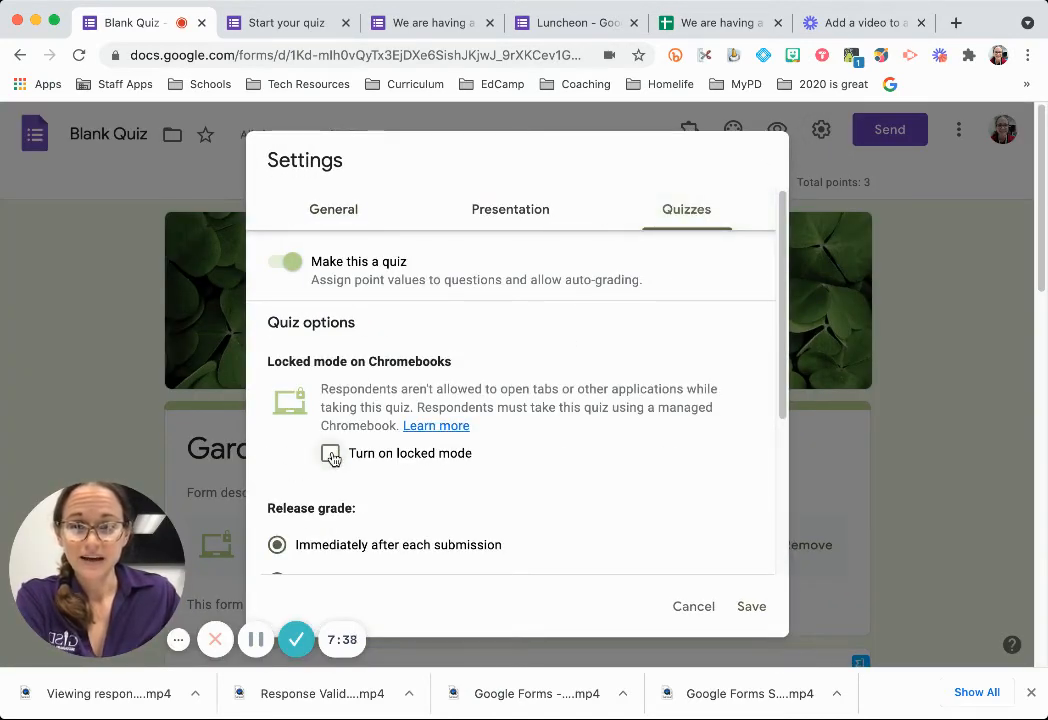
left_click(753, 610)
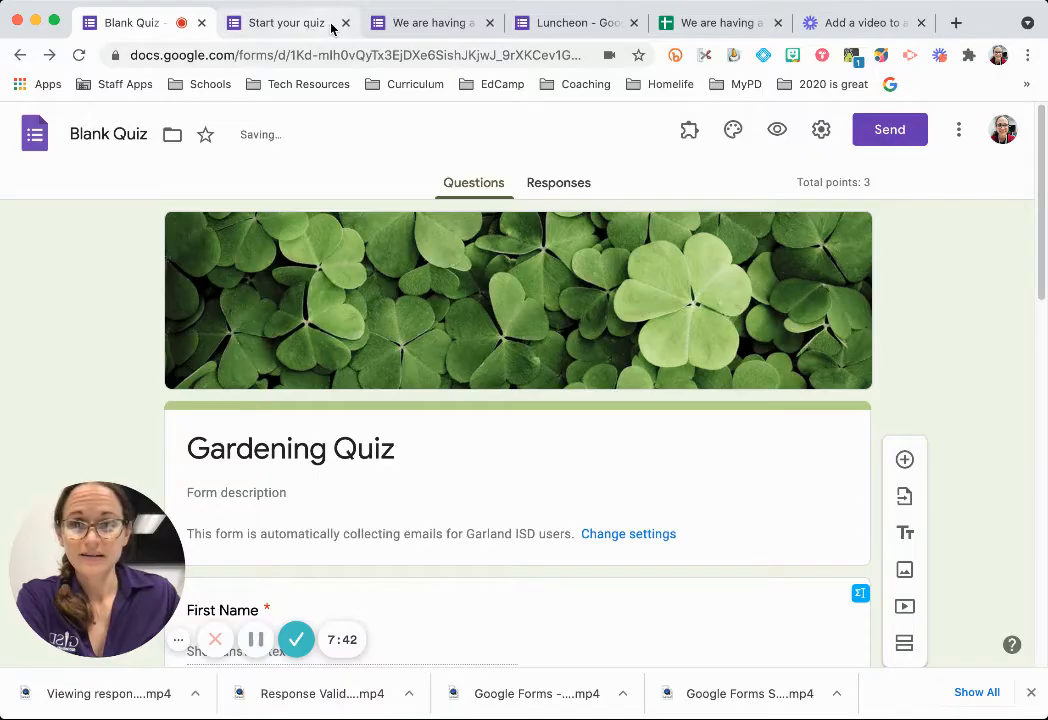
left_click(333, 22)
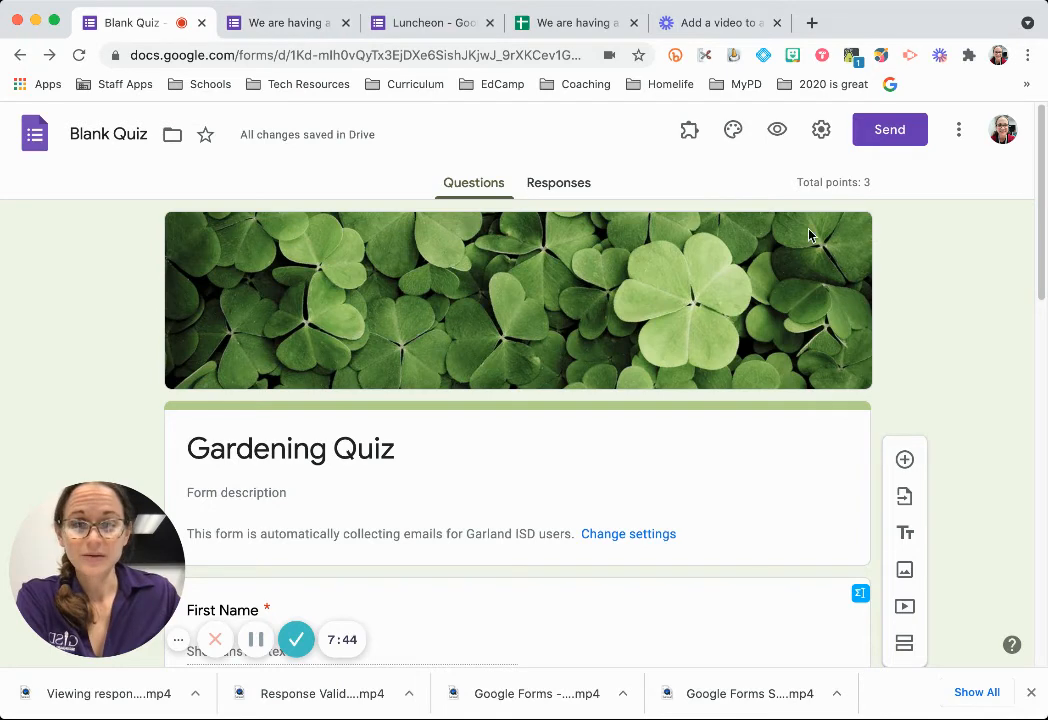
Step: In the quiz preview, tick 'Plants like sunlight.' and 'Plants are alive.' and enter a last name
left_click(777, 131)
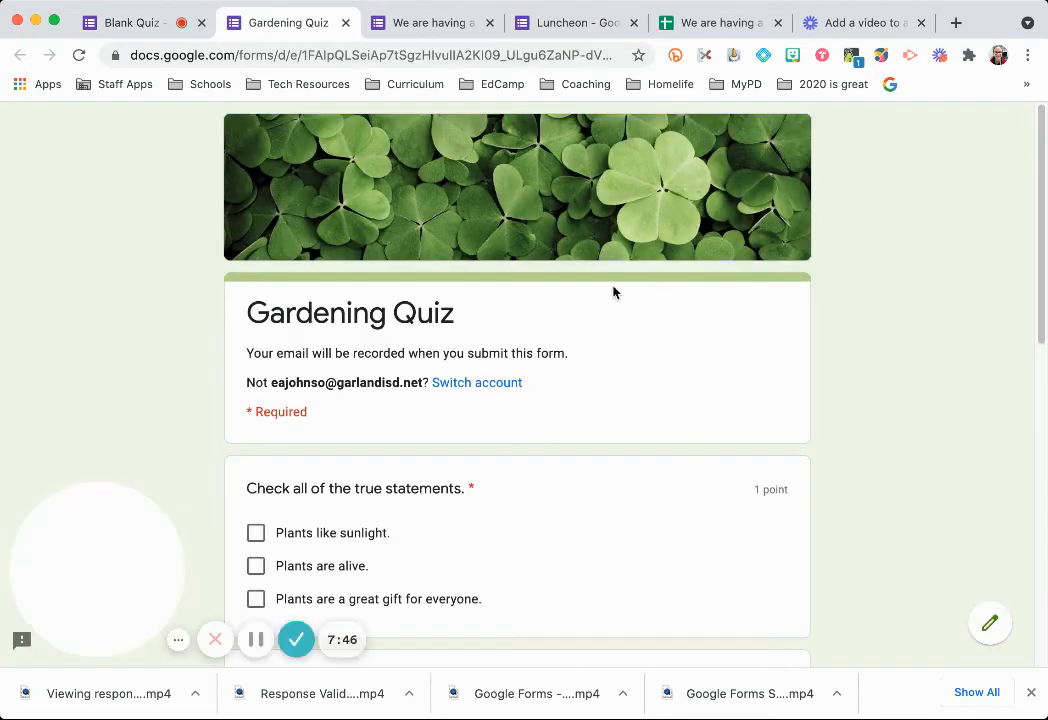
scroll(573, 294, "down", 2)
scroll(575, 287, "down", 4)
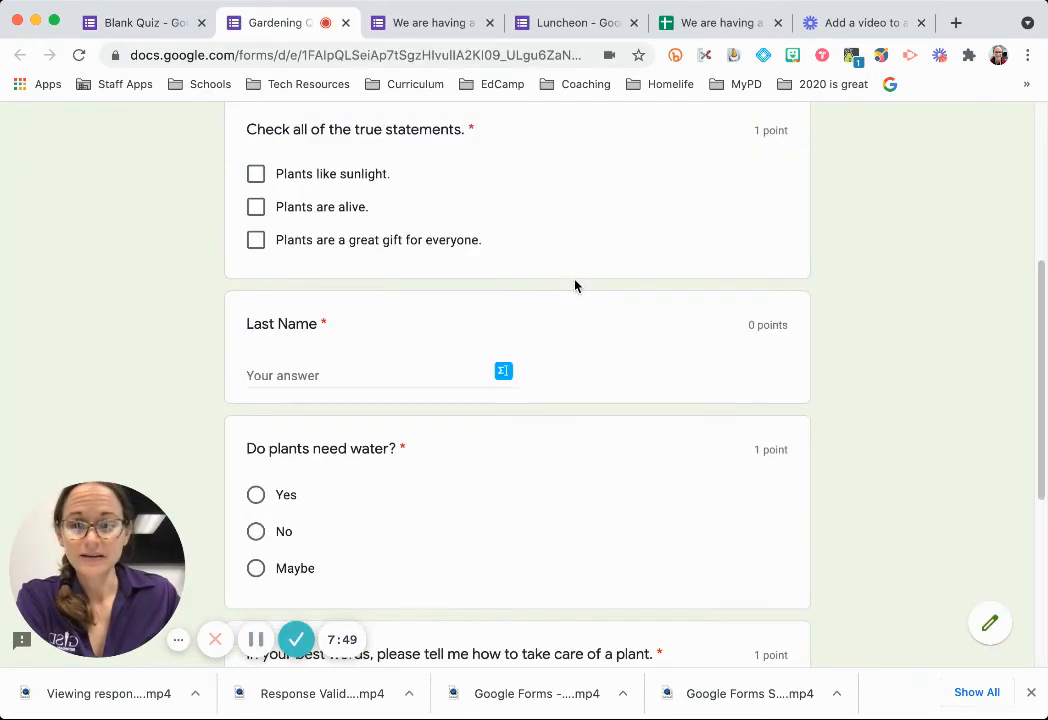
scroll(575, 287, "up", 2)
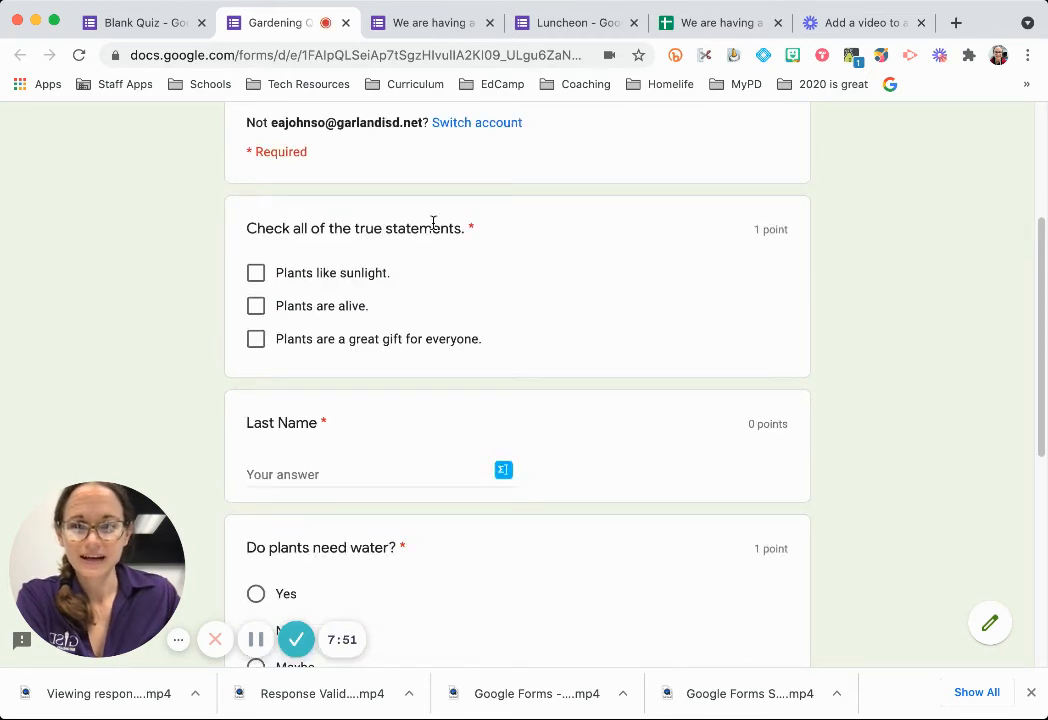
left_click(257, 274)
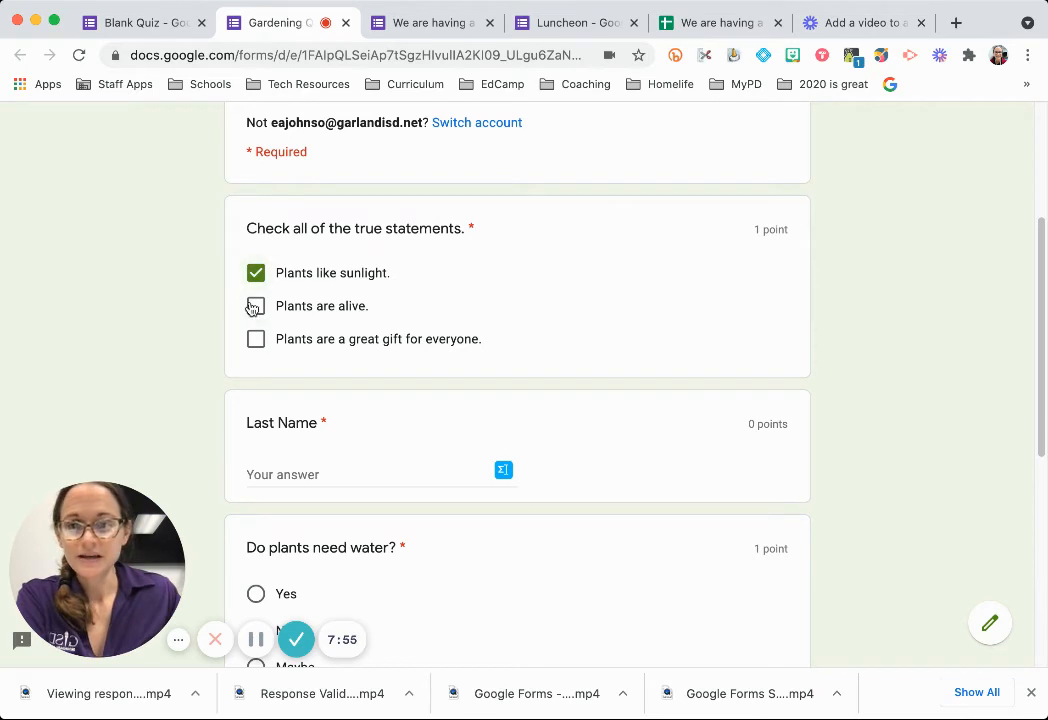
left_click(256, 306)
scroll(320, 327, "down", 2)
left_click(339, 364)
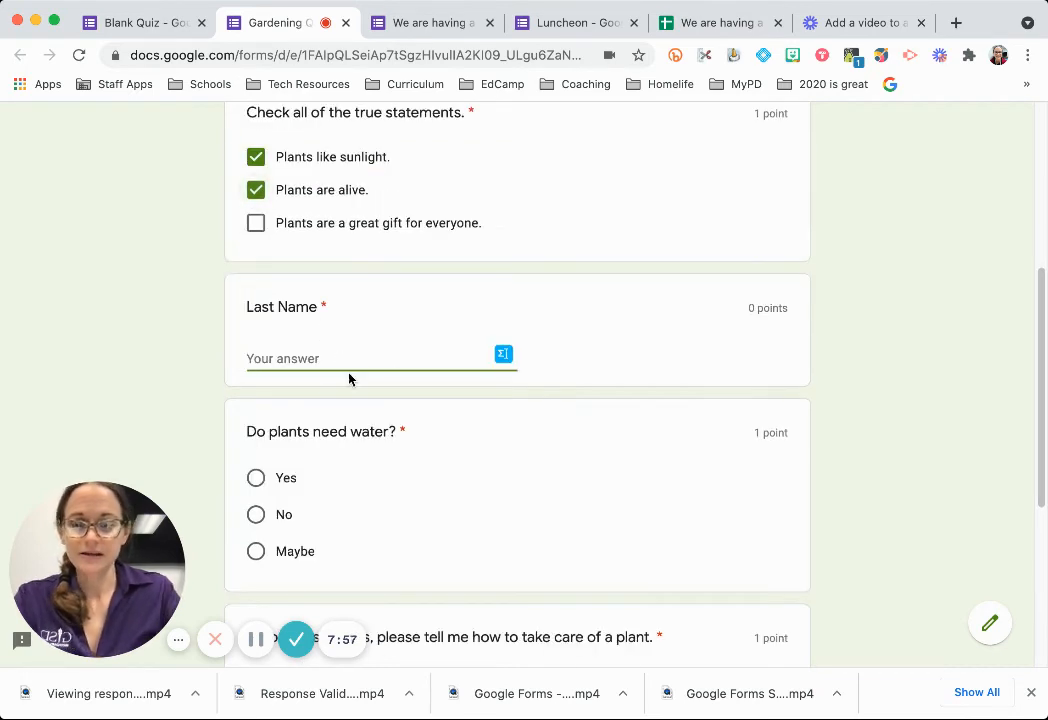
type("Johnson")
Step: Answer Yes to 'Do plants need water?', write a plant-care answer, enter a first name, and submit
scroll(320, 380, "down", 3)
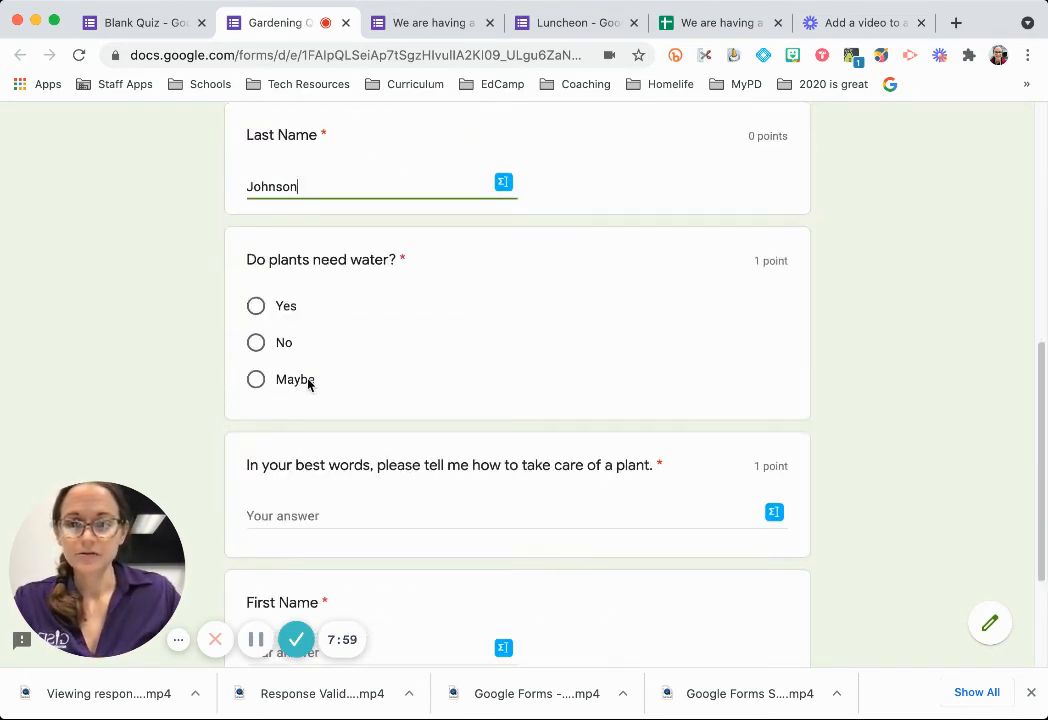
left_click(255, 307)
scroll(365, 373, "down", 3)
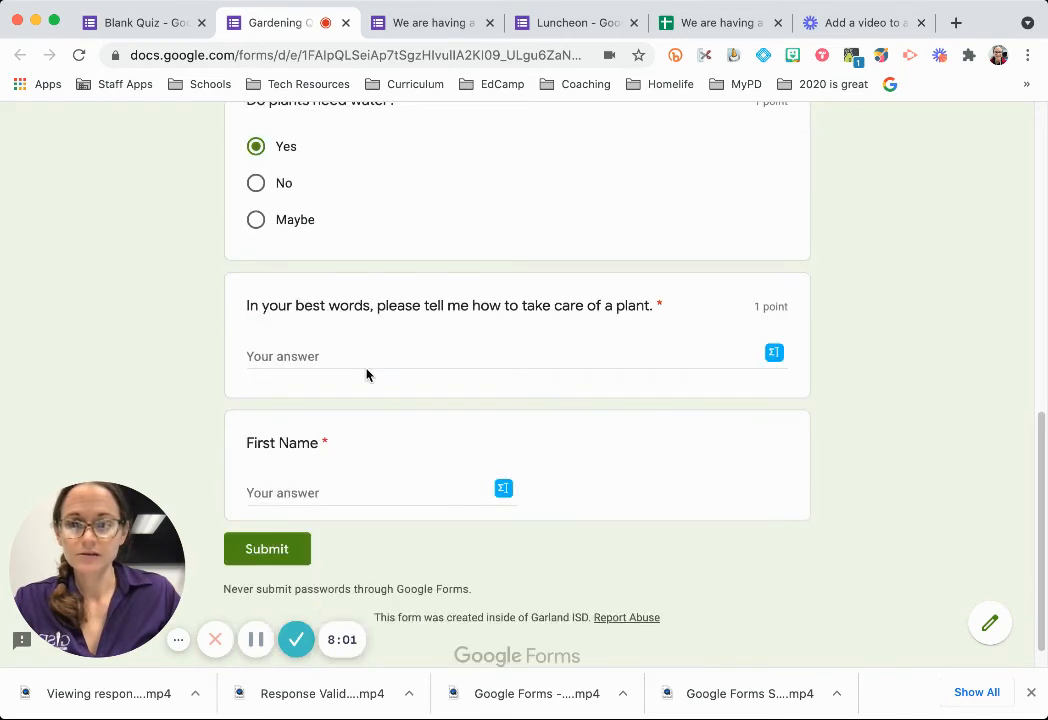
left_click(369, 358)
type("Be")
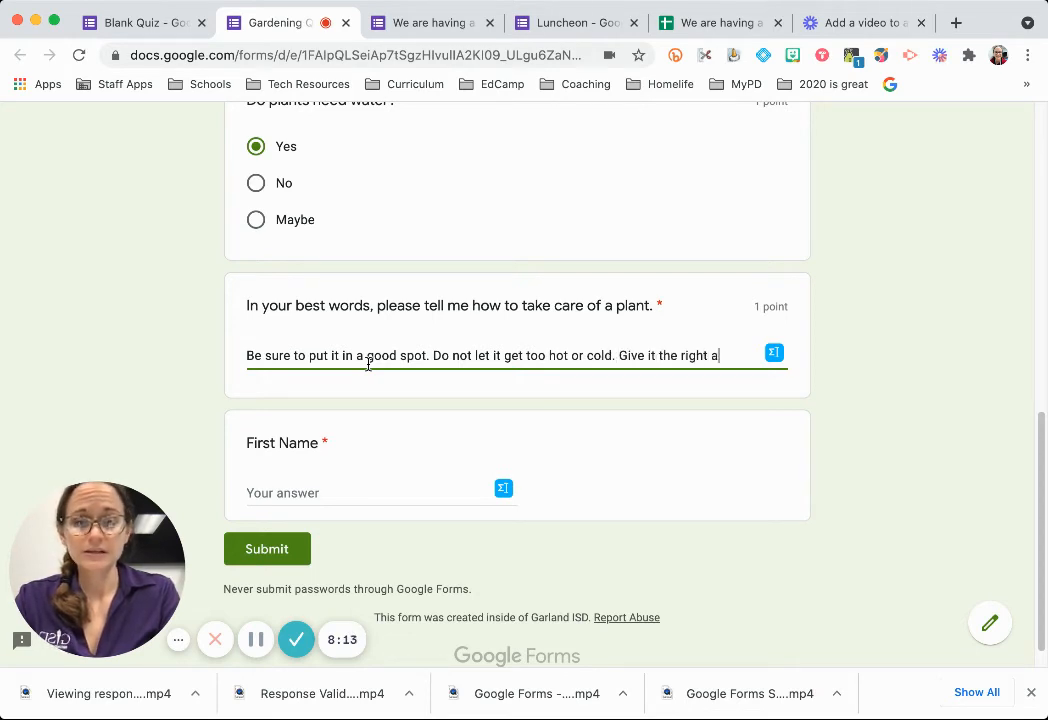
type("of water, and feed it sometimes.")
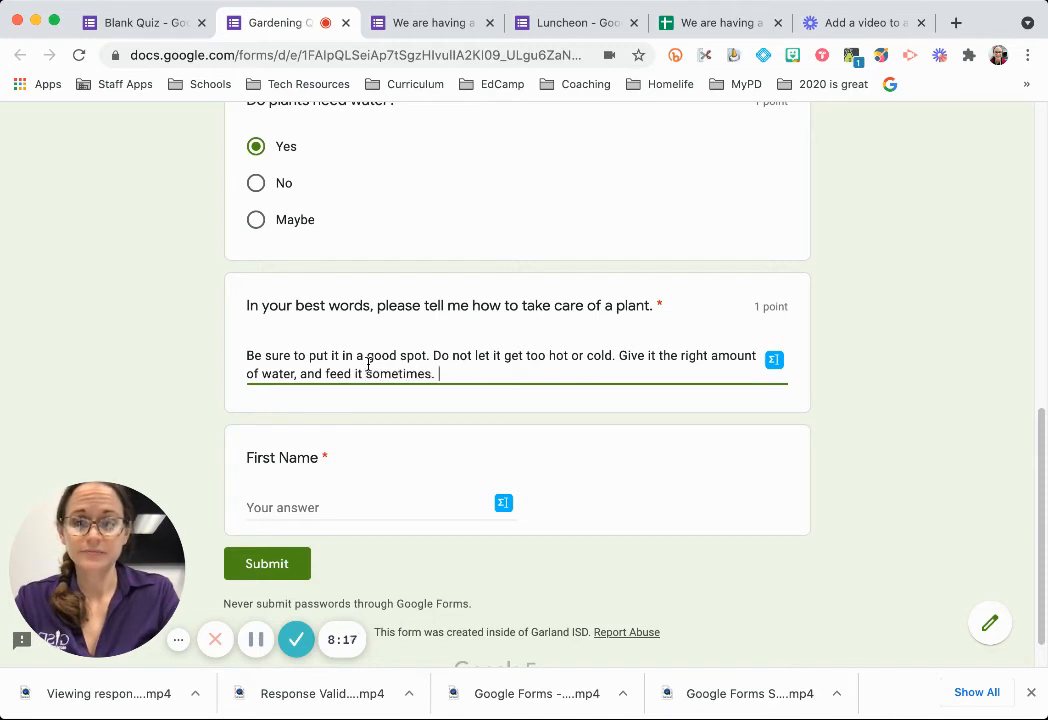
left_click(382, 516)
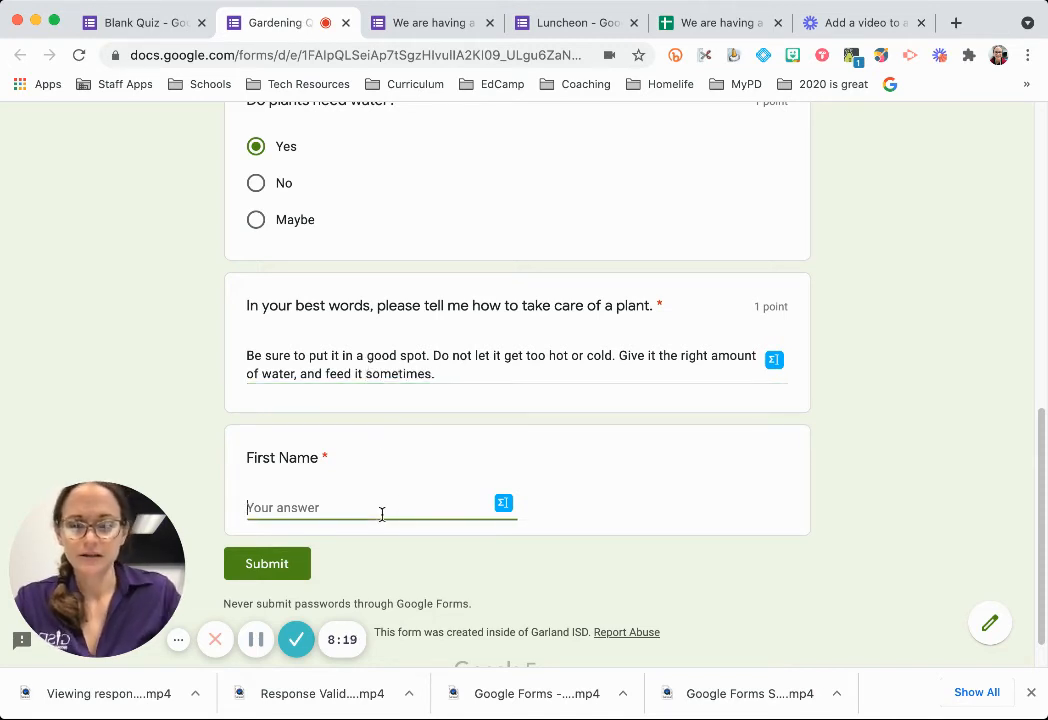
type("Liz")
scroll(330, 458, "down", 1)
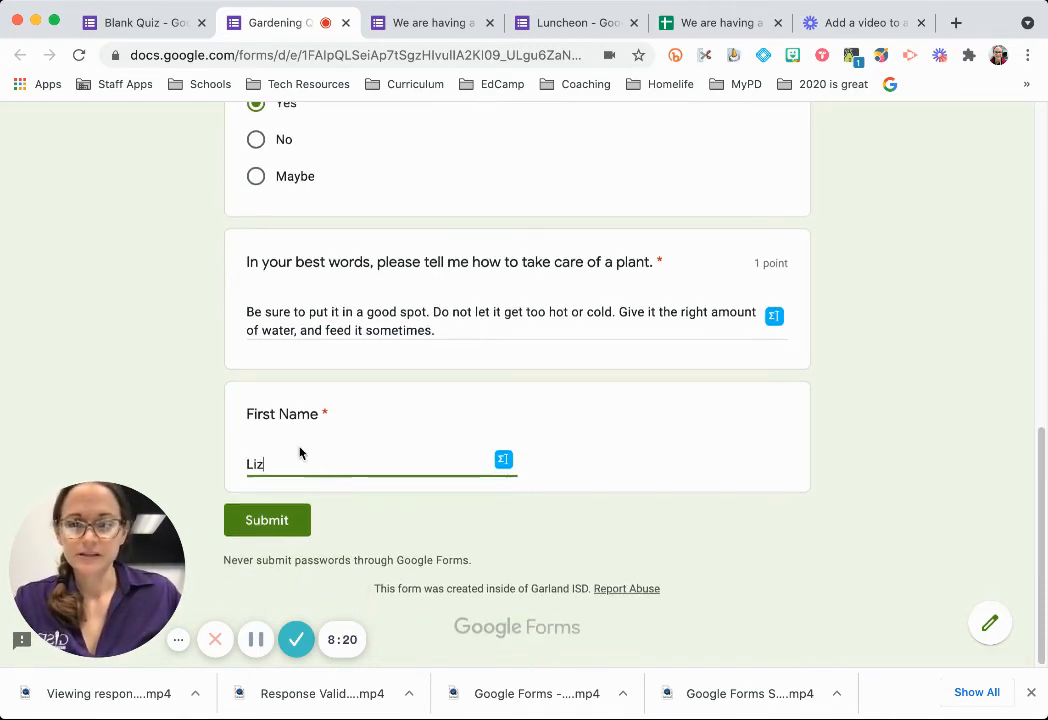
left_click(280, 526)
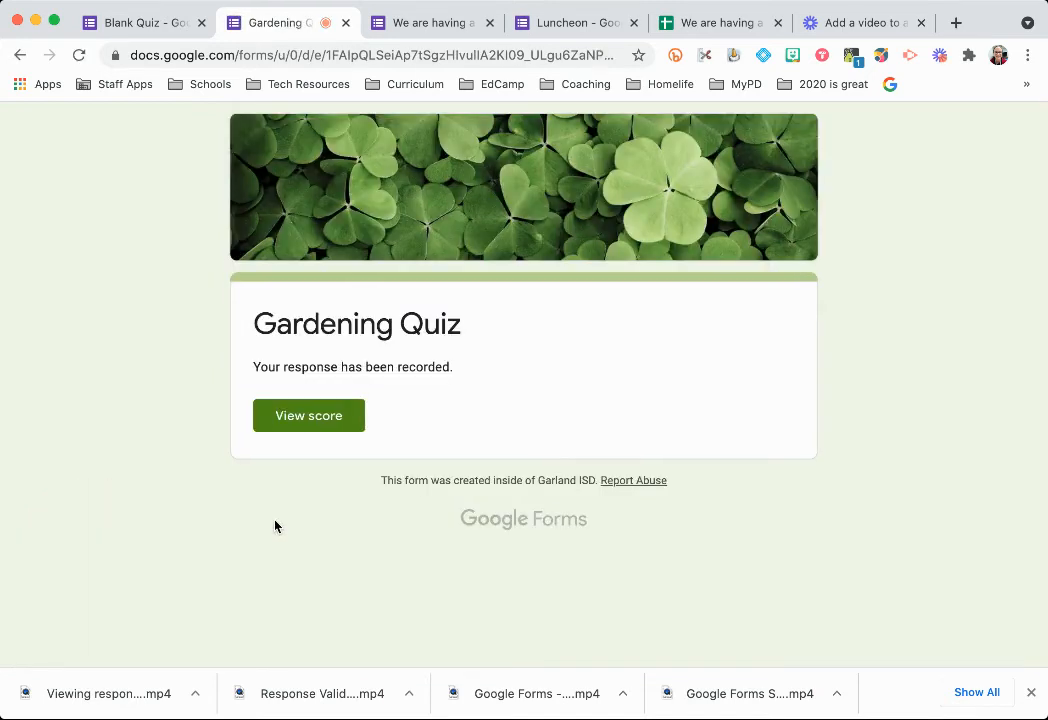
Step: View the submitted response's score and scroll through its 2/3 graded answers and feedback
left_click(313, 427)
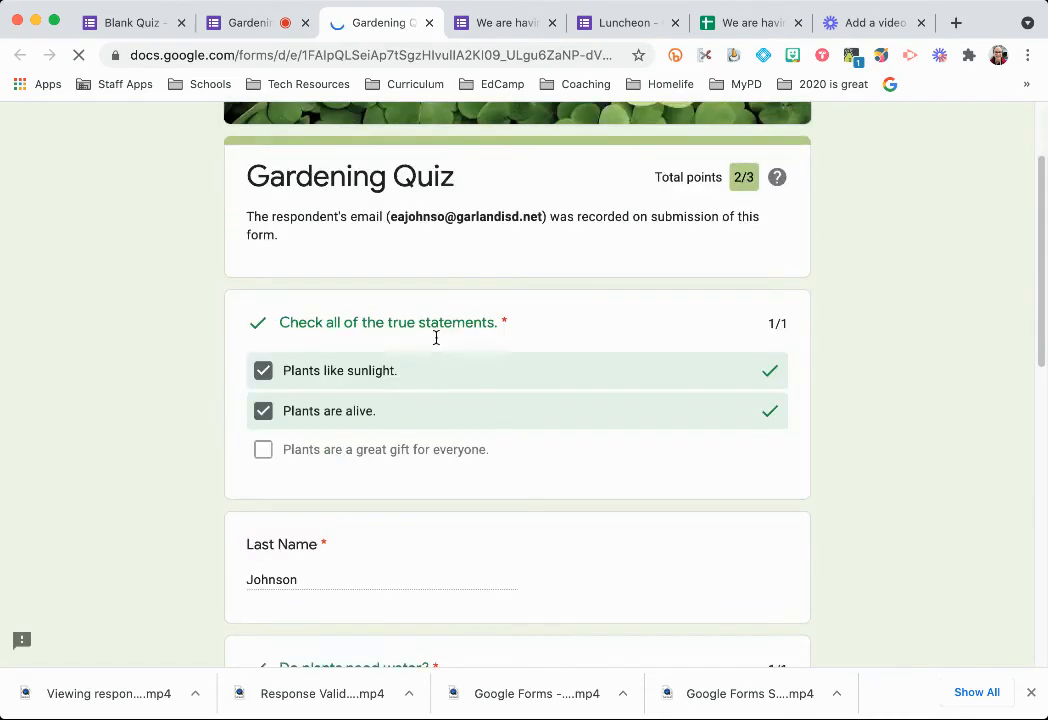
scroll(436, 340, "down", 1)
scroll(503, 394, "up", 1)
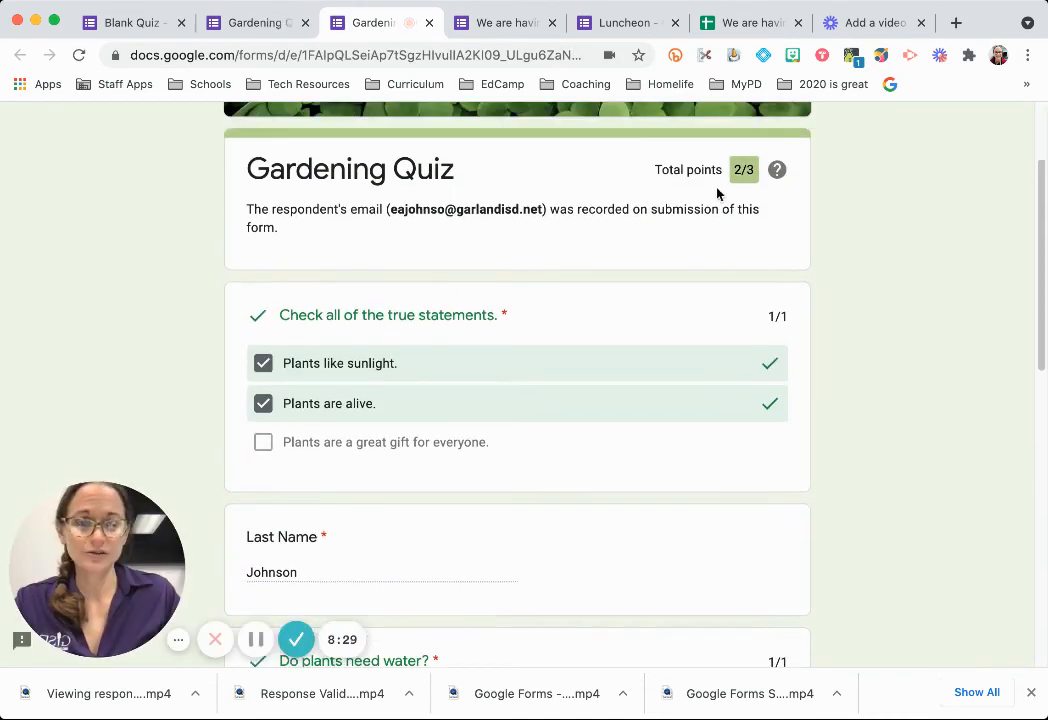
scroll(744, 260, "down", 3)
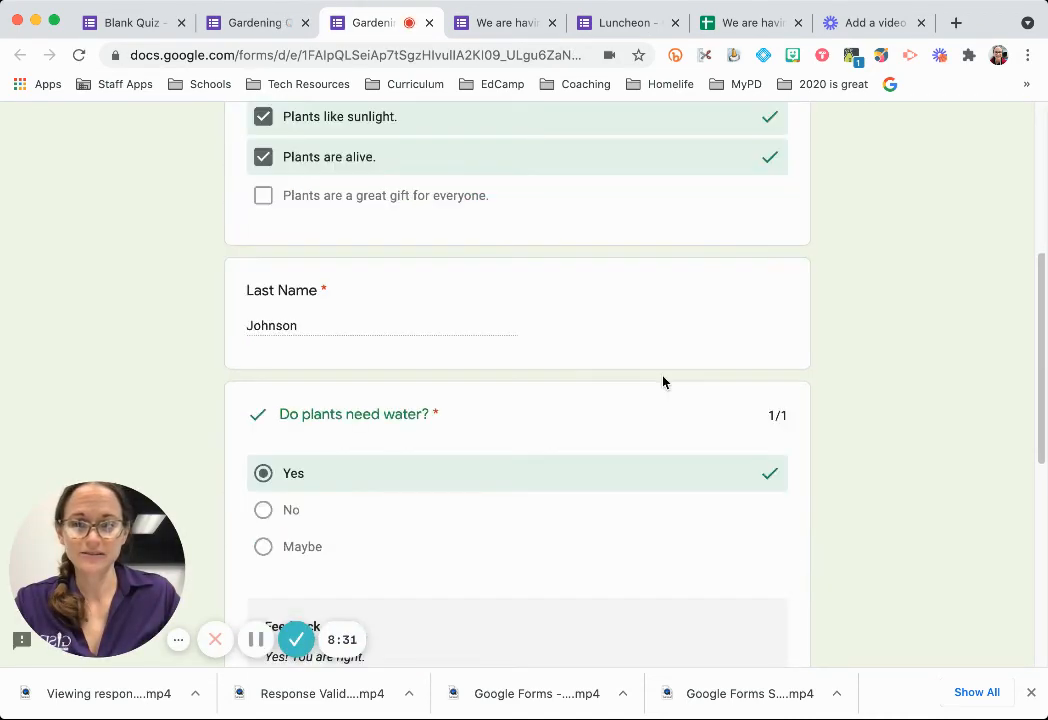
scroll(664, 378, "down", 3)
scroll(665, 374, "down", 2)
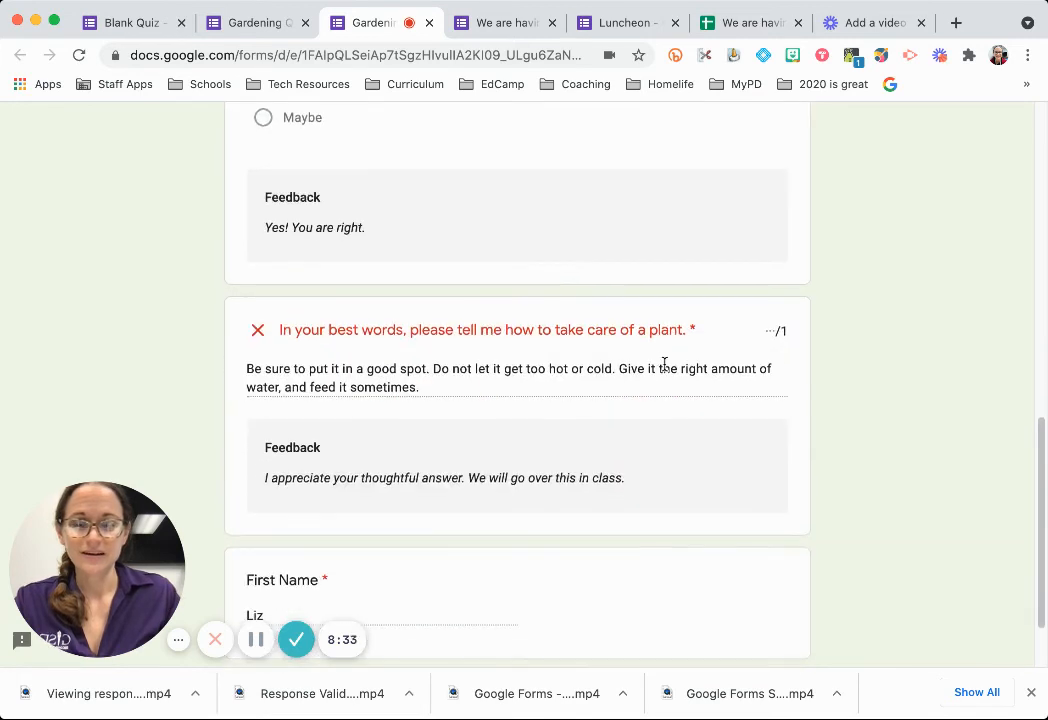
scroll(655, 450, "down", 1)
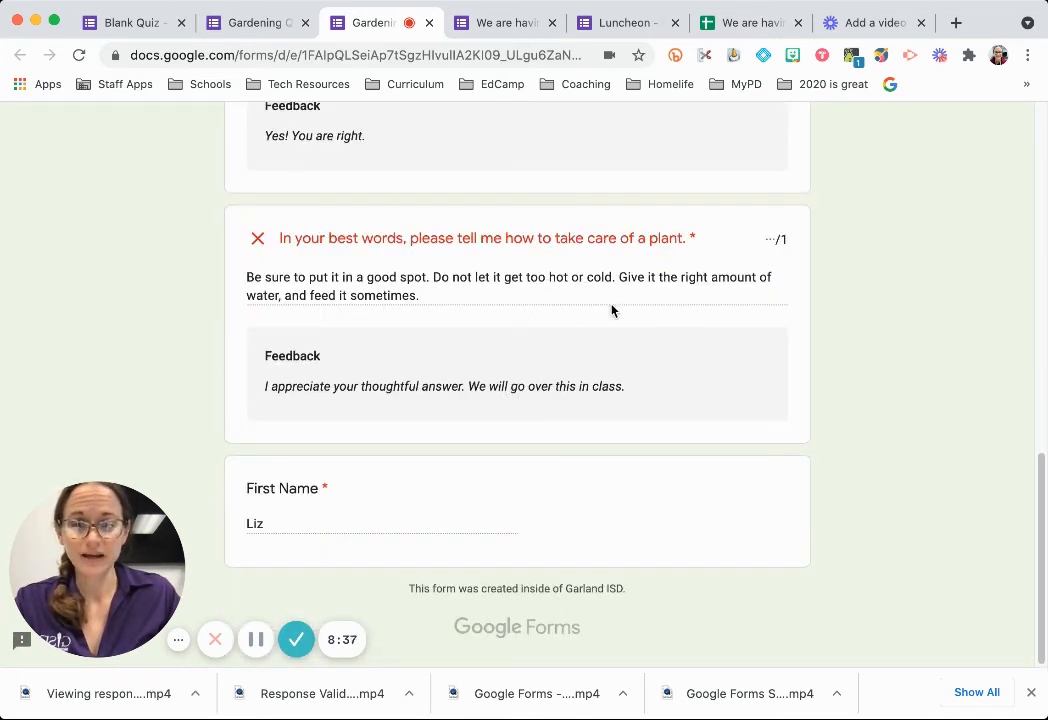
scroll(554, 367, "up", 15)
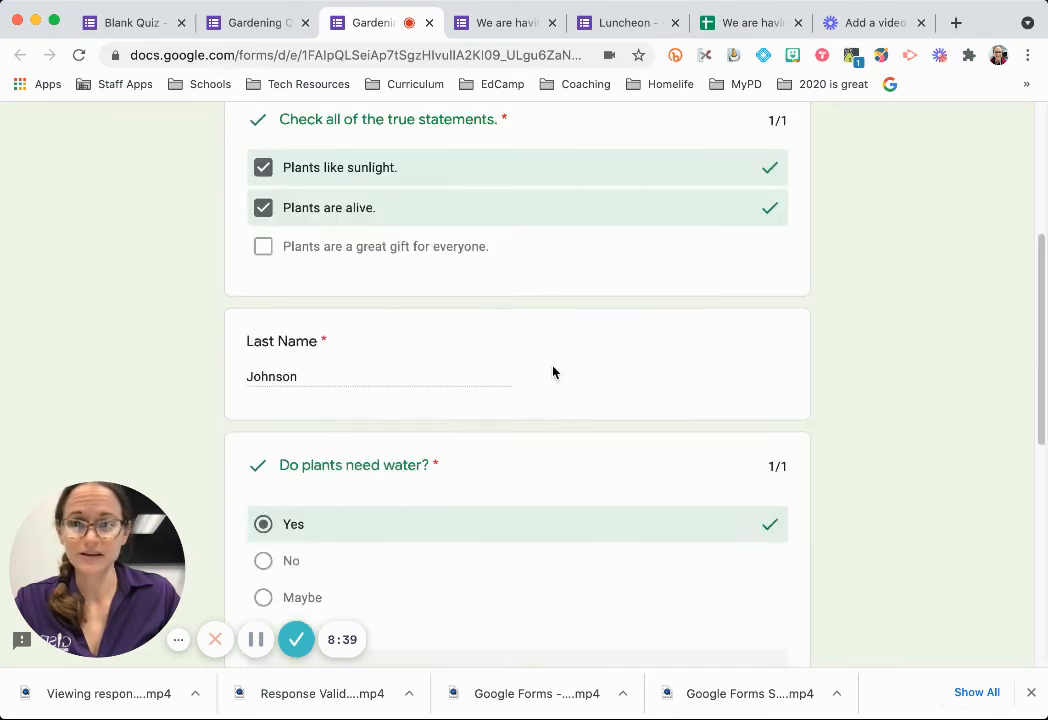
Step: Return to the Gardening Quiz editor and finish reviewing the checkbox question's answer key
left_click(145, 23)
scroll(583, 437, "down", 3)
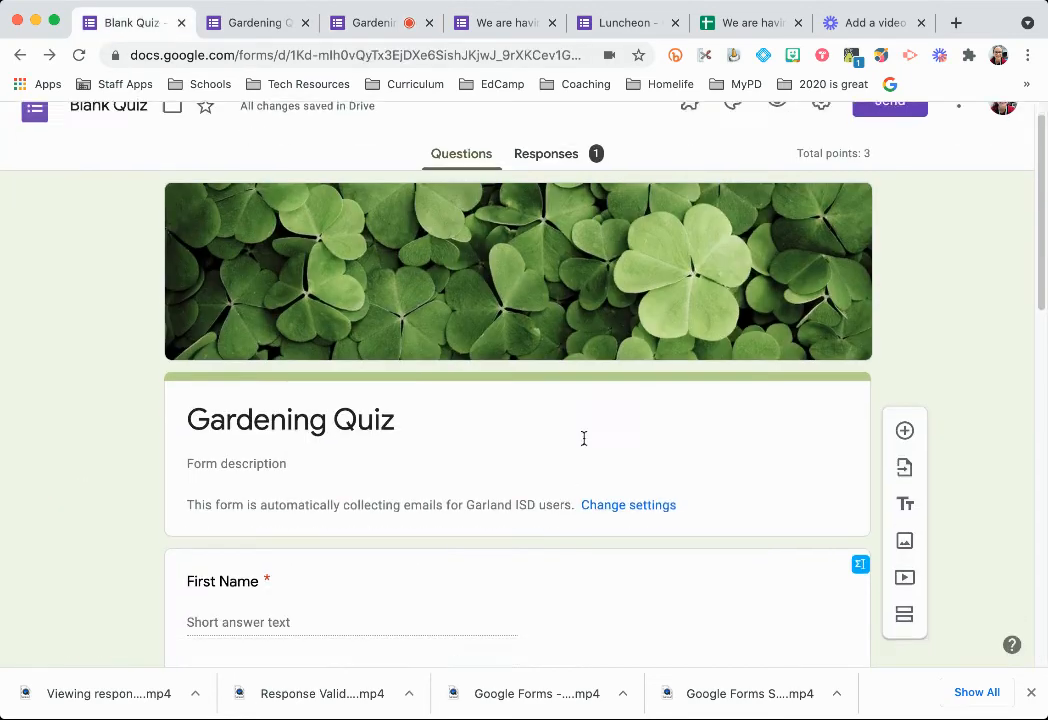
scroll(565, 403, "down", 5)
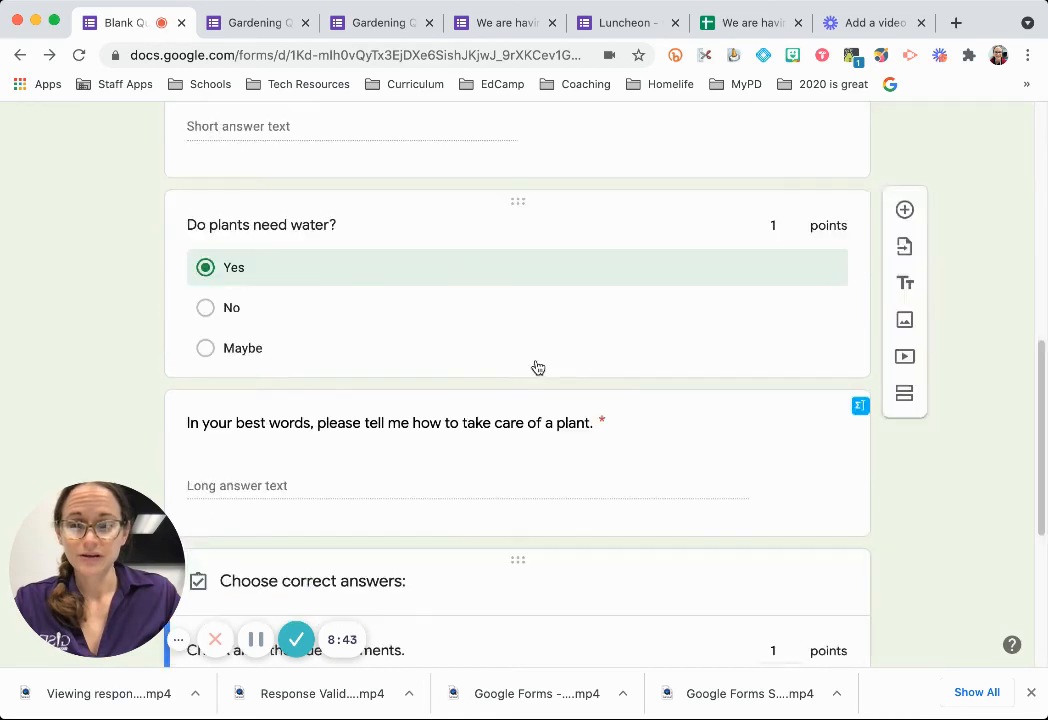
scroll(491, 346, "down", 4)
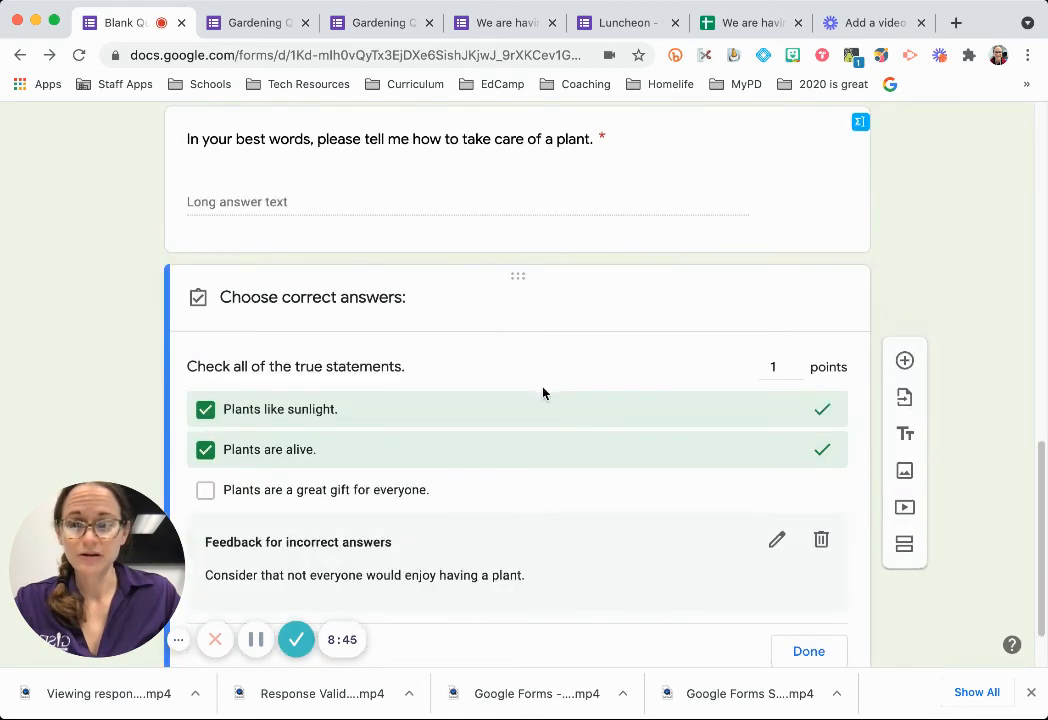
left_click(826, 580)
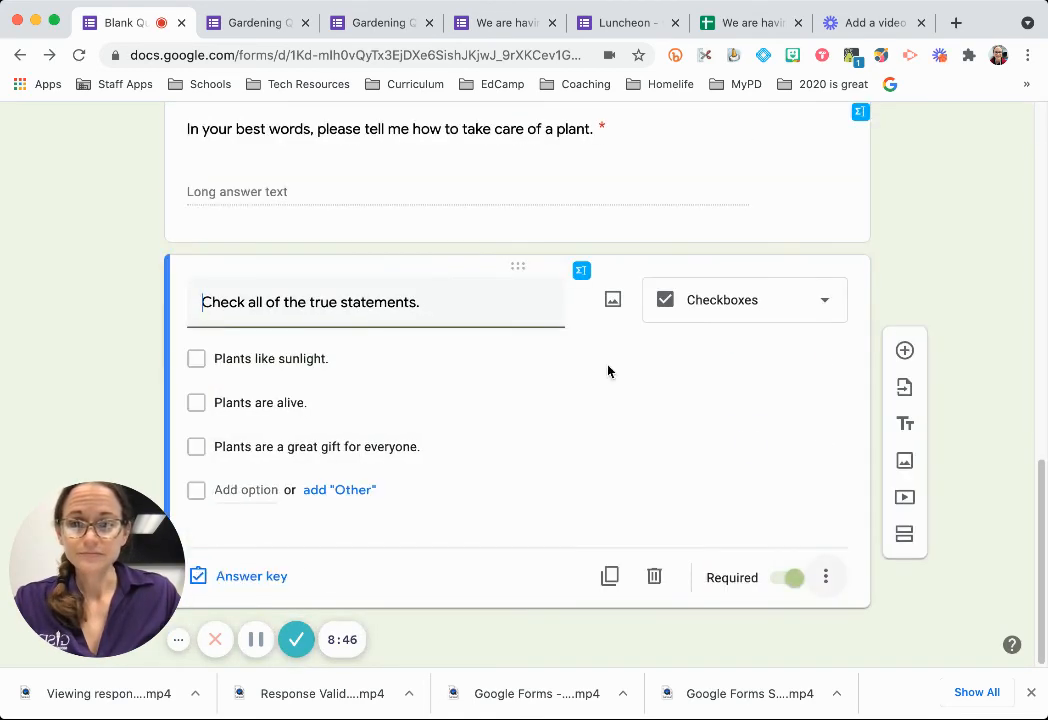
scroll(639, 419, "up", 4)
scroll(640, 419, "up", 5)
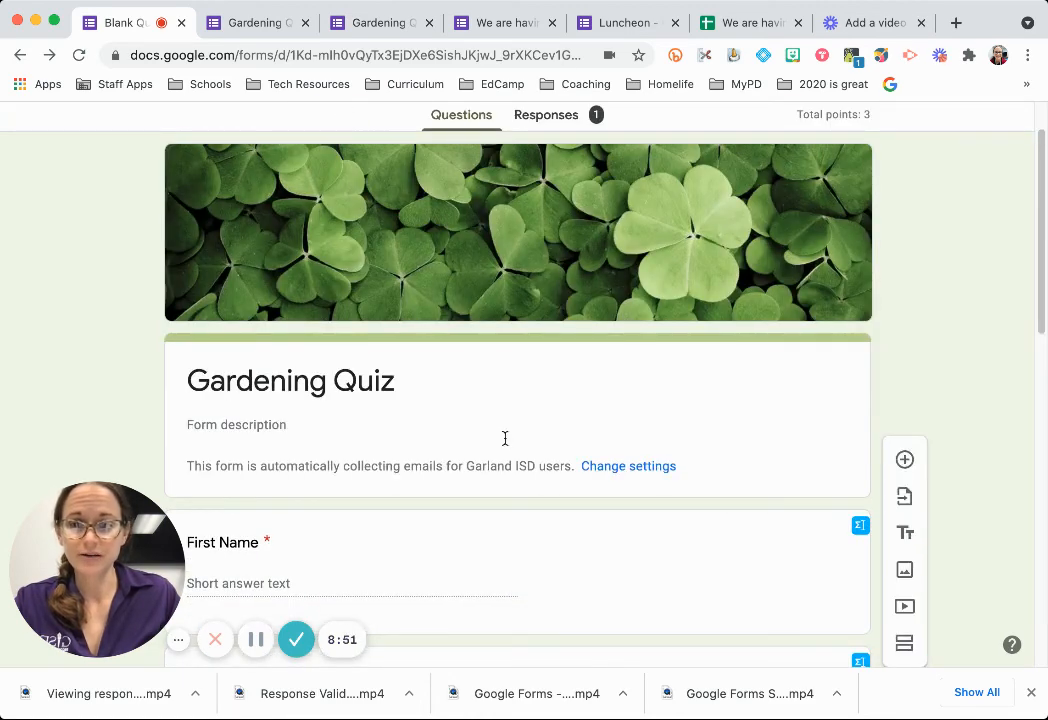
scroll(536, 442, "down", 10)
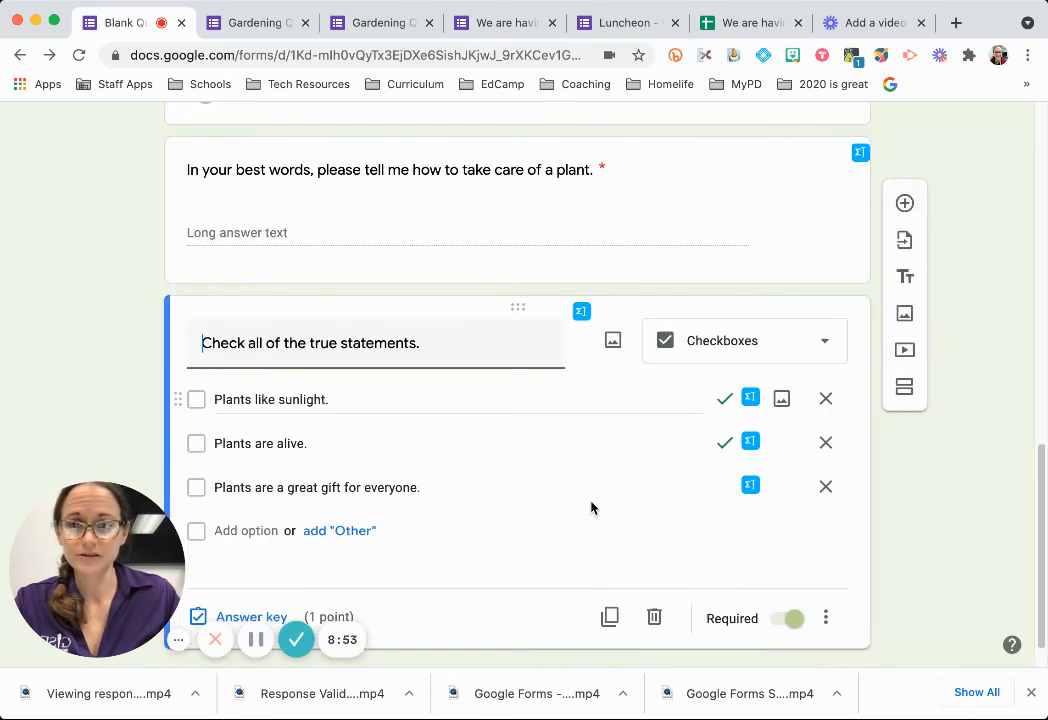
scroll(591, 508, "up", 10)
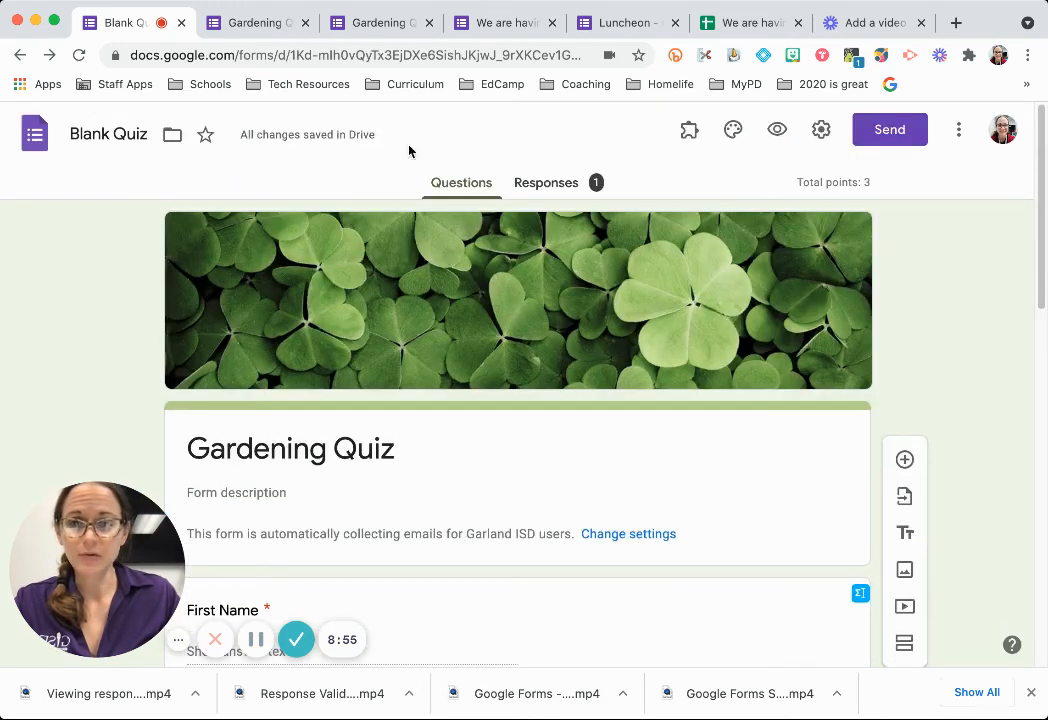
Step: Check the confirmation and graded-response tabs, then go back to the form editor
left_click(258, 24)
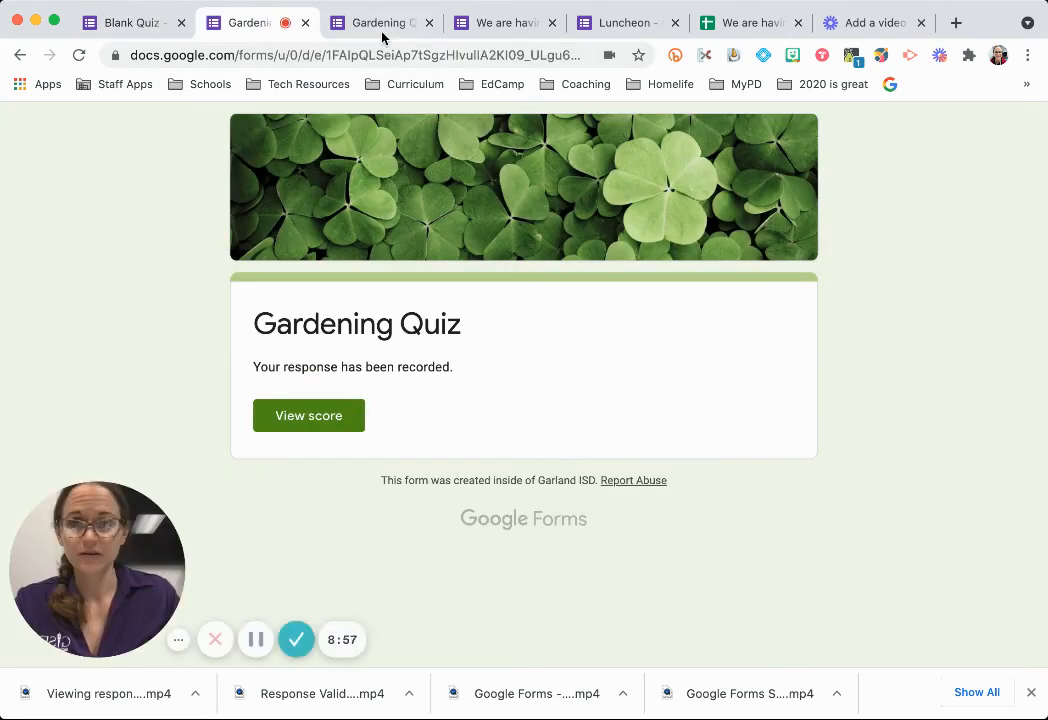
left_click(381, 26)
scroll(557, 393, "down", 12)
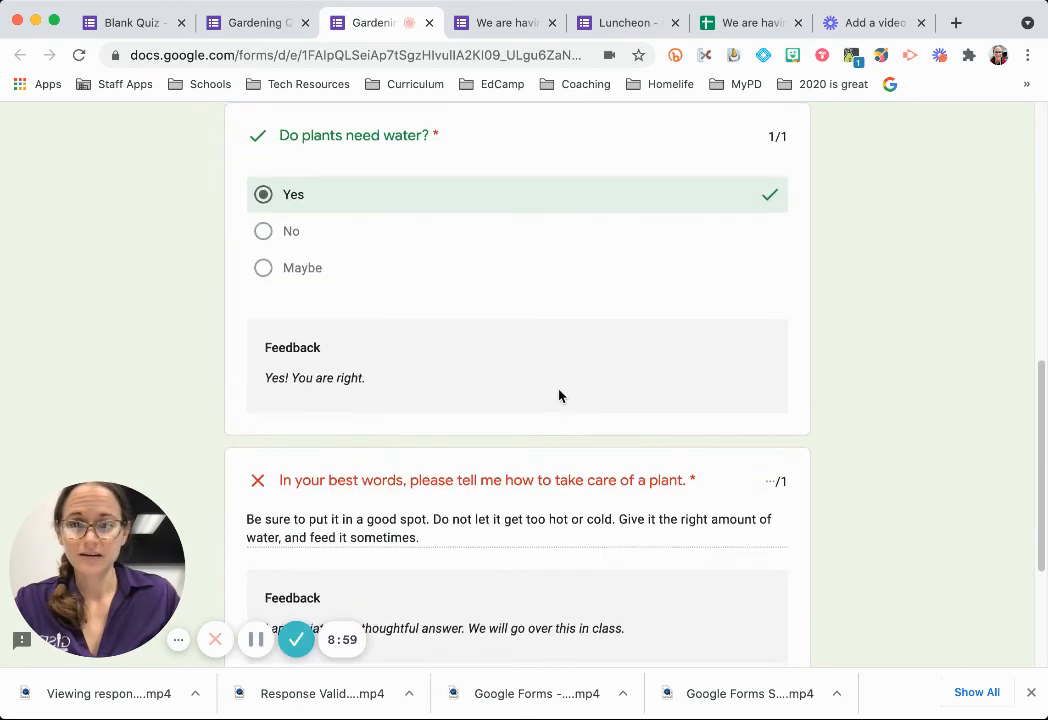
left_click(136, 24)
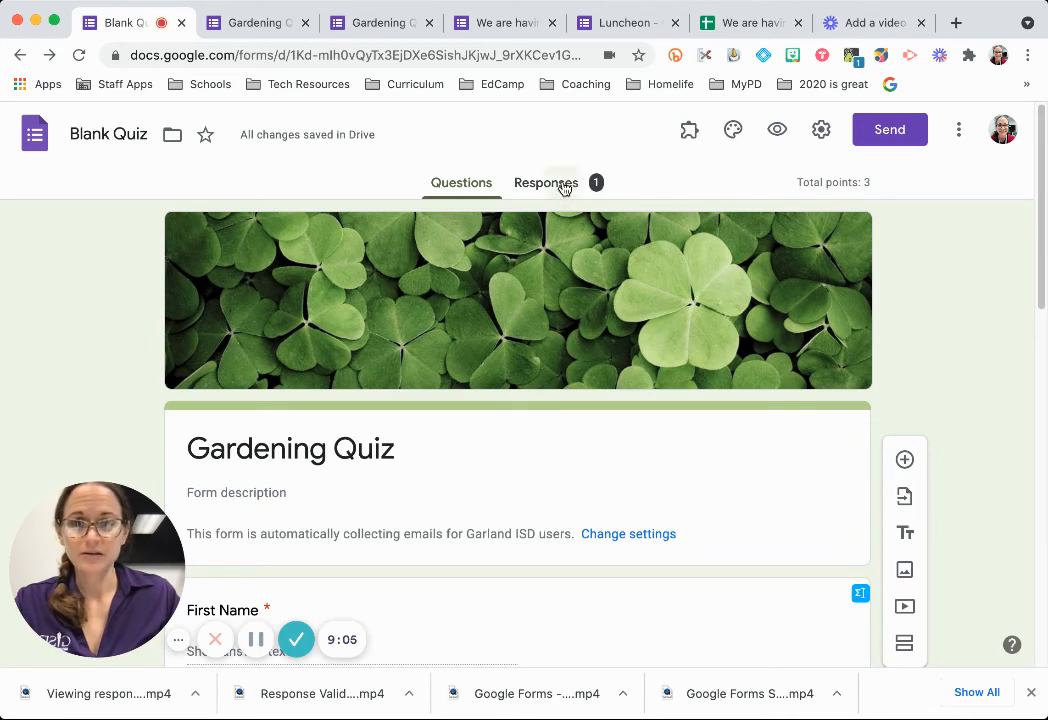
Step: Open Responses, scroll through the 2/3 summary, and switch to the question-by-question view
left_click(562, 186)
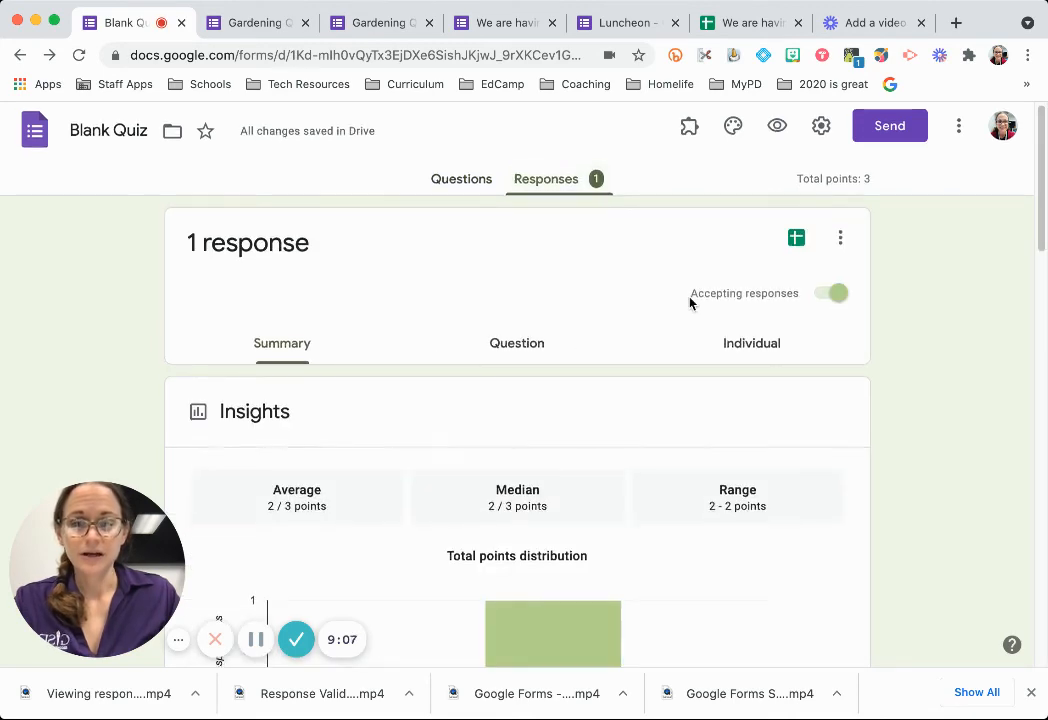
scroll(700, 305, "down", 3)
scroll(846, 376, "down", 4)
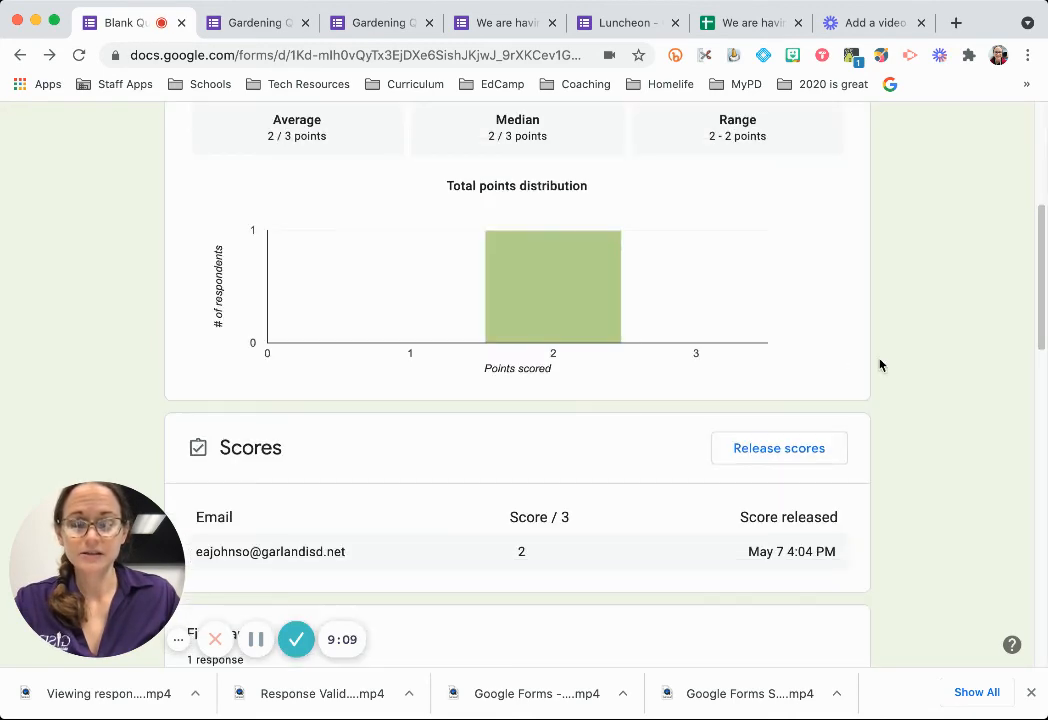
scroll(750, 380, "down", 5)
scroll(780, 366, "down", 18)
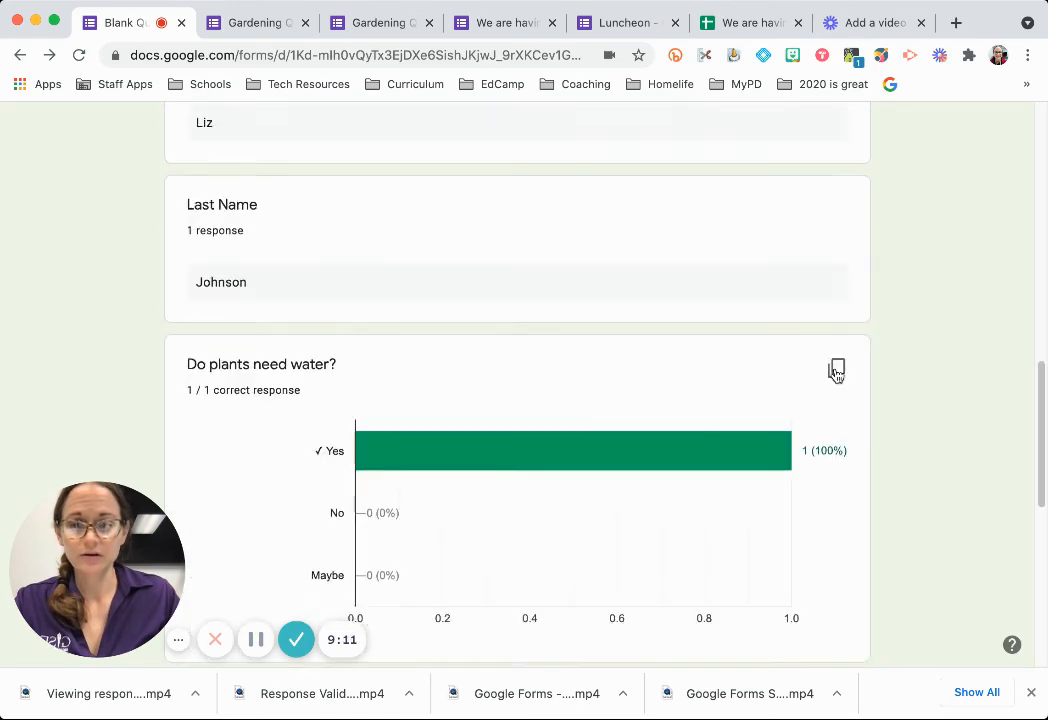
scroll(873, 398, "down", 3)
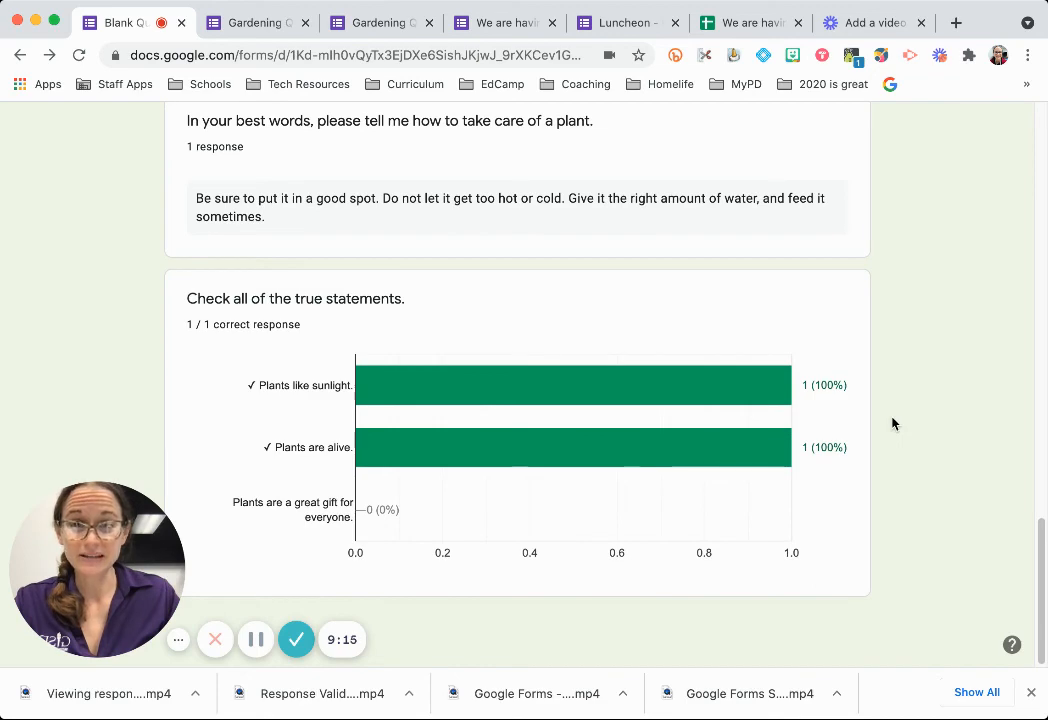
scroll(894, 419, "up", 20)
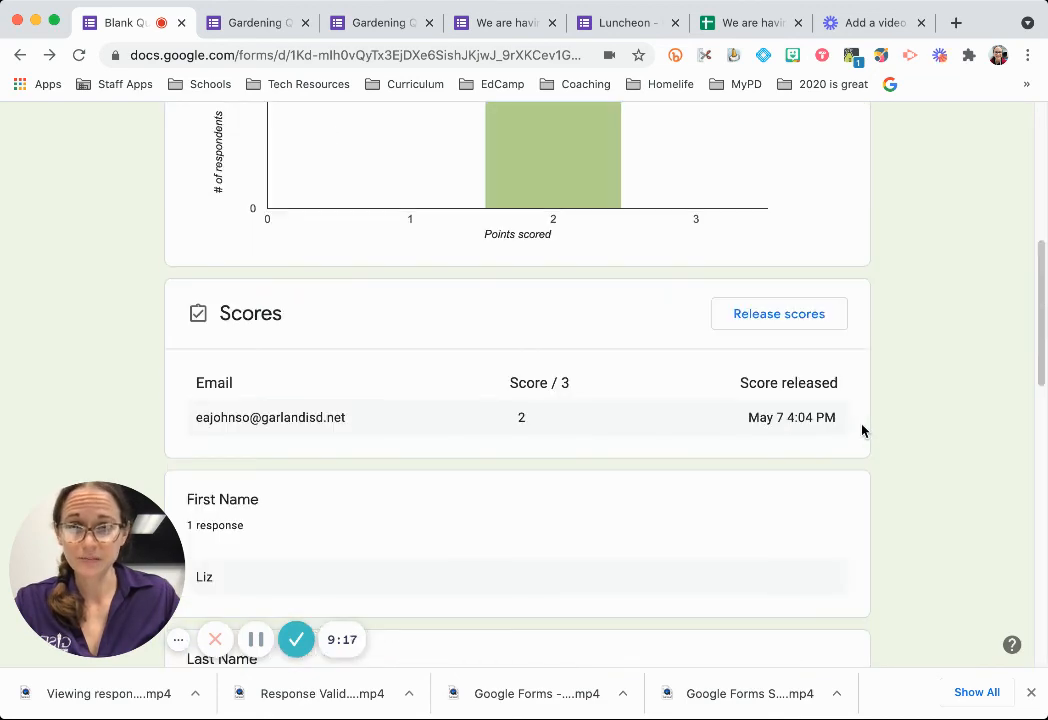
left_click(538, 353)
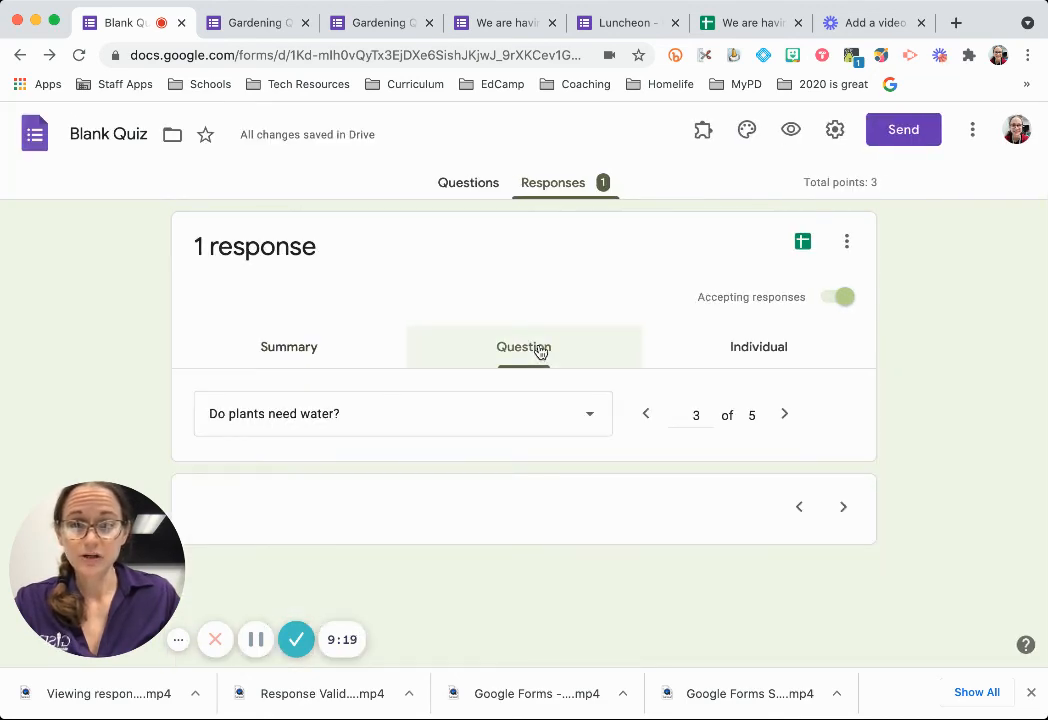
Step: Grade the 'In your best words' plant-care answer correct for 1/1, save, and return to Summary
scroll(767, 355, "down", 2)
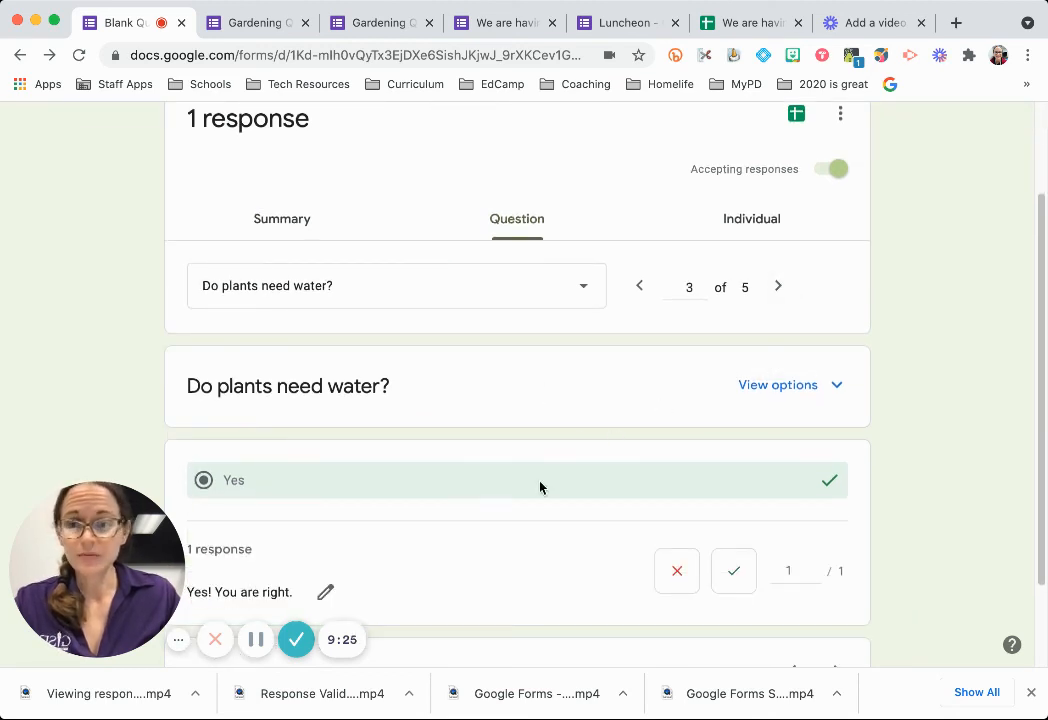
scroll(554, 494, "down", 2)
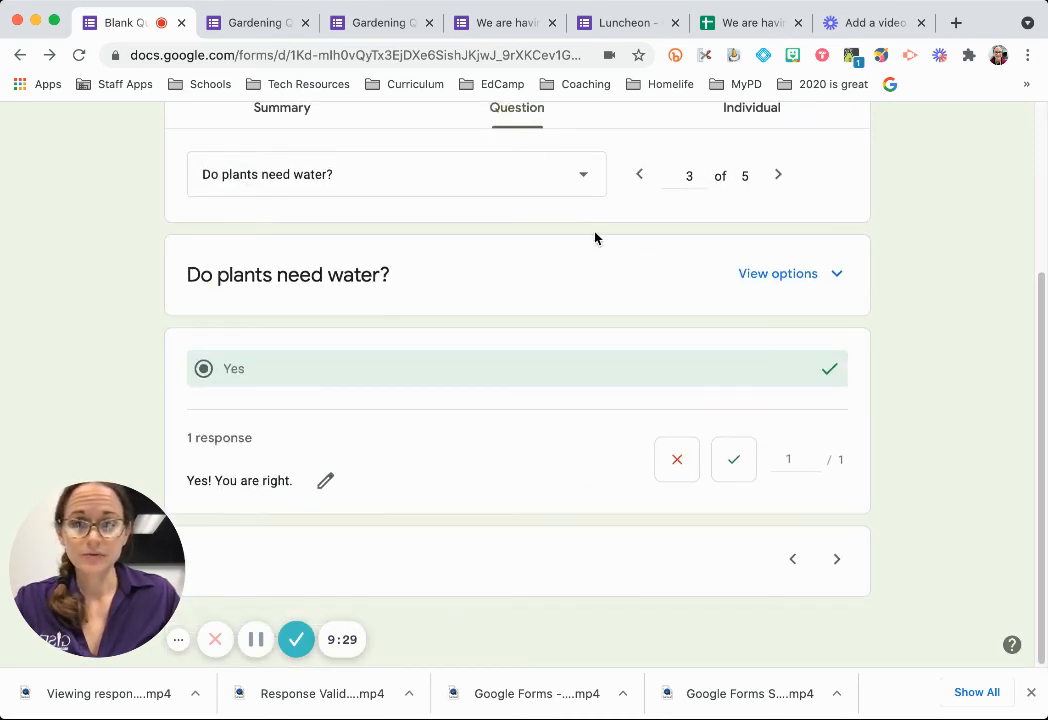
left_click(585, 174)
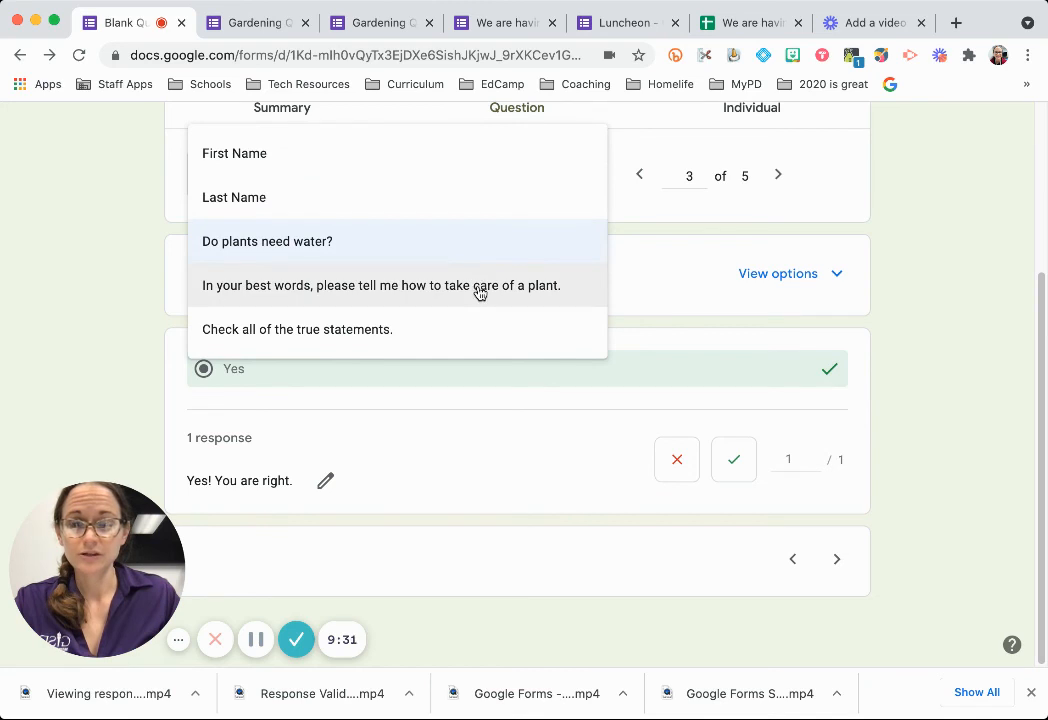
left_click(479, 289)
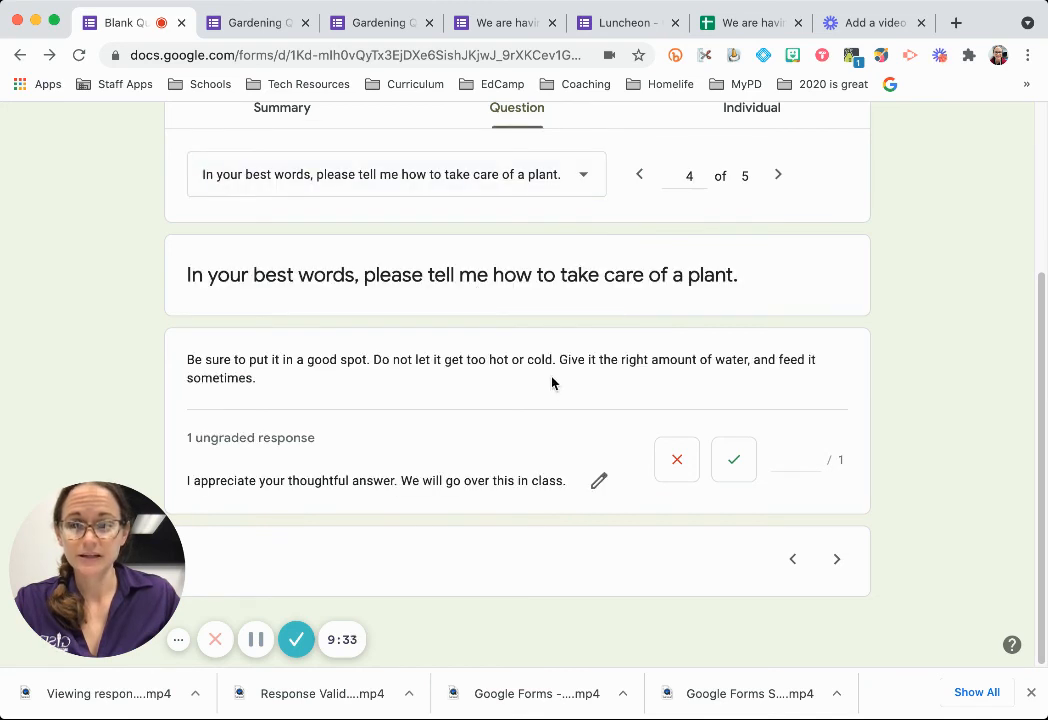
left_click(728, 462)
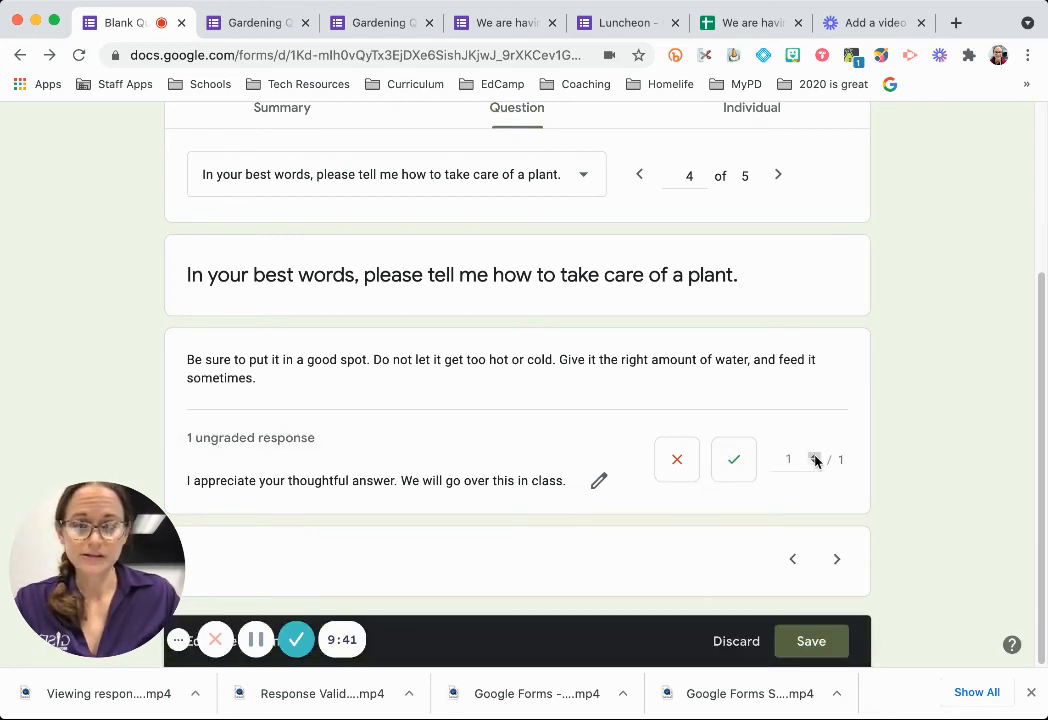
scroll(505, 451, "up", 1)
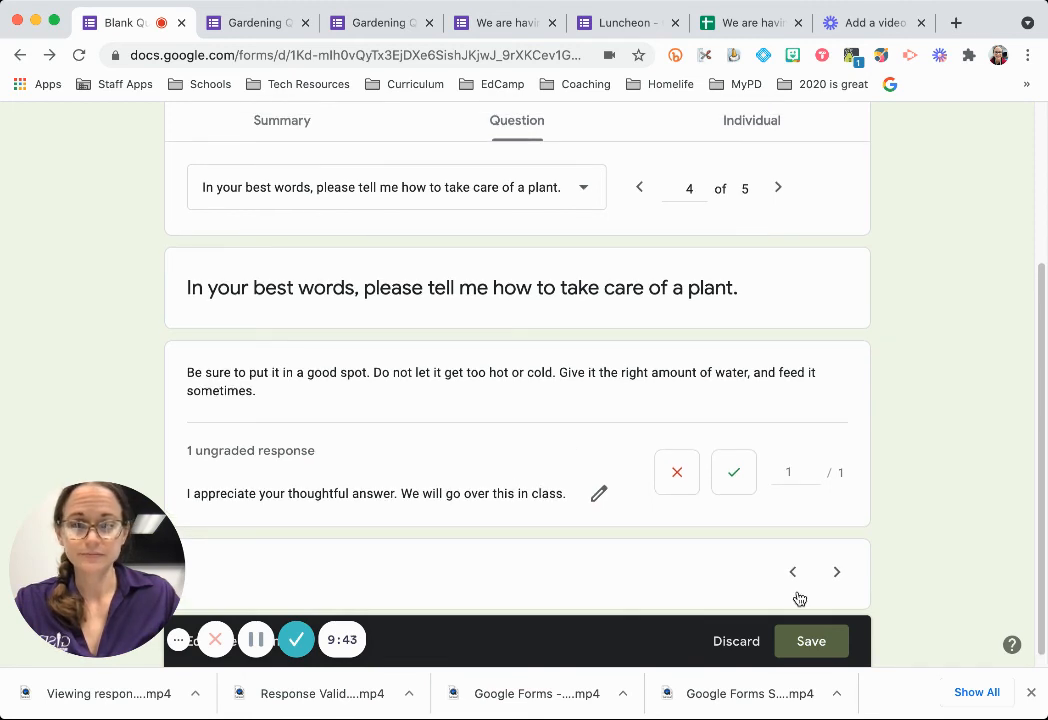
scroll(810, 605, "down", 1)
left_click(819, 641)
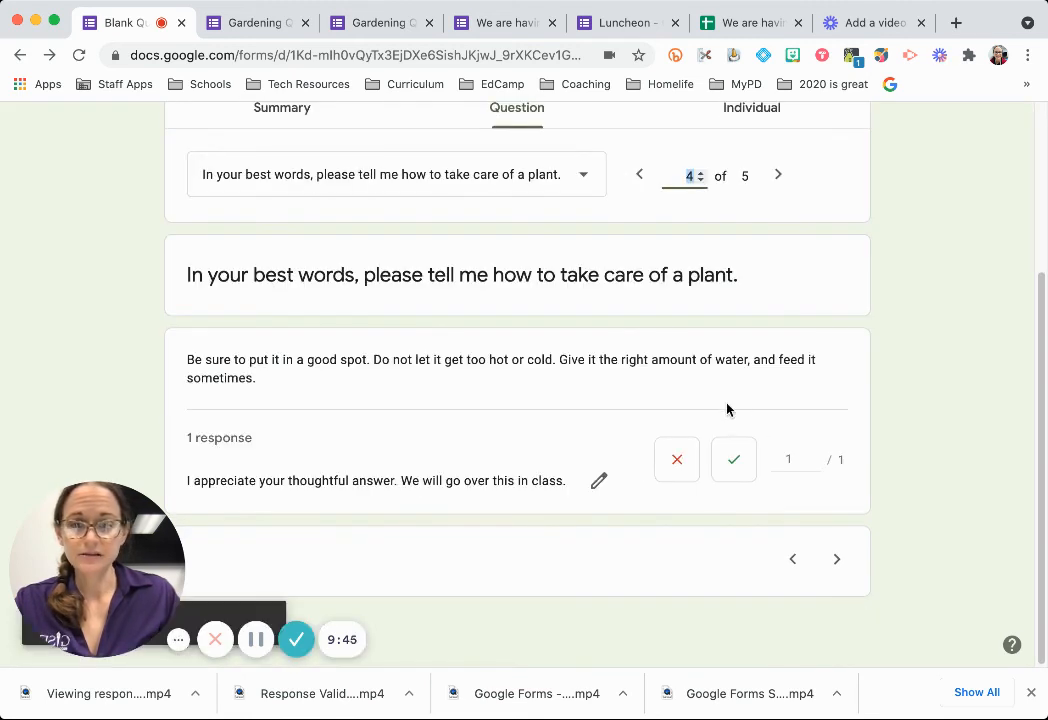
scroll(786, 428, "up", 2)
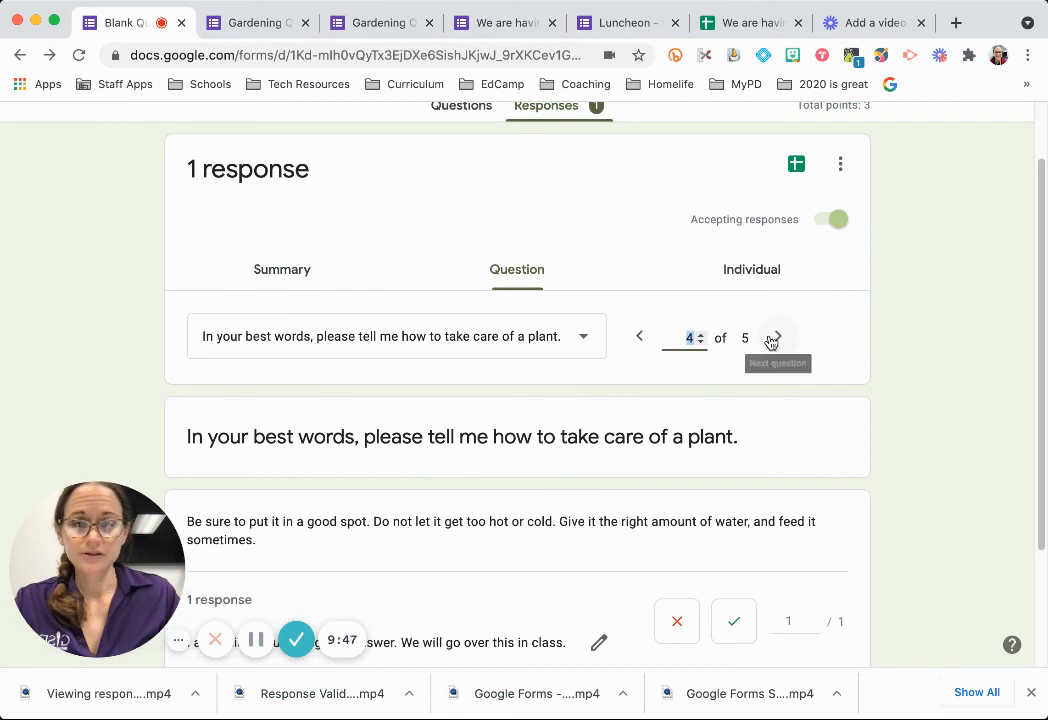
left_click(290, 276)
scroll(650, 418, "down", 3)
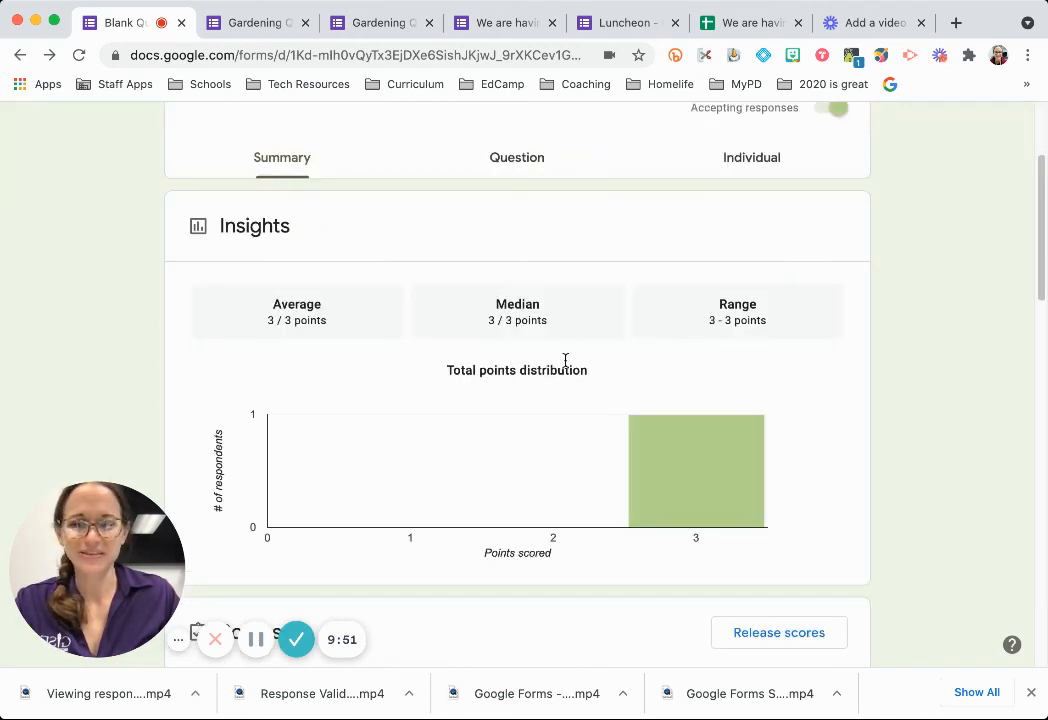
Step: Confirm the Summary score reads 3/3, then return to the plant-care question in Question view
scroll(669, 465, "down", 4)
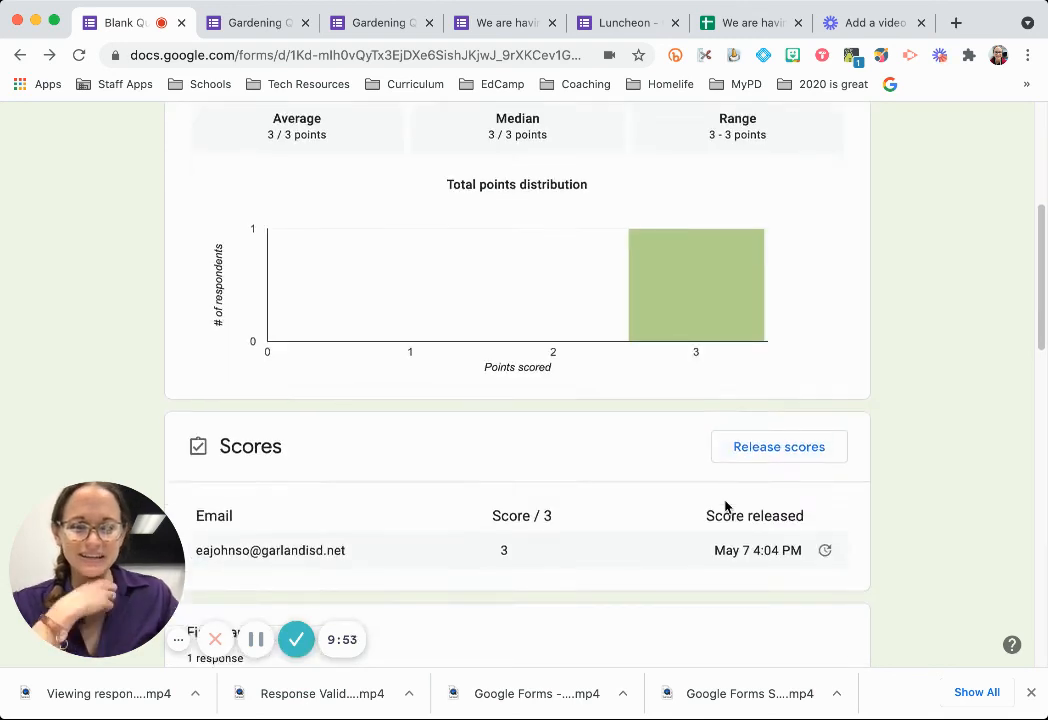
scroll(727, 507, "down", 10)
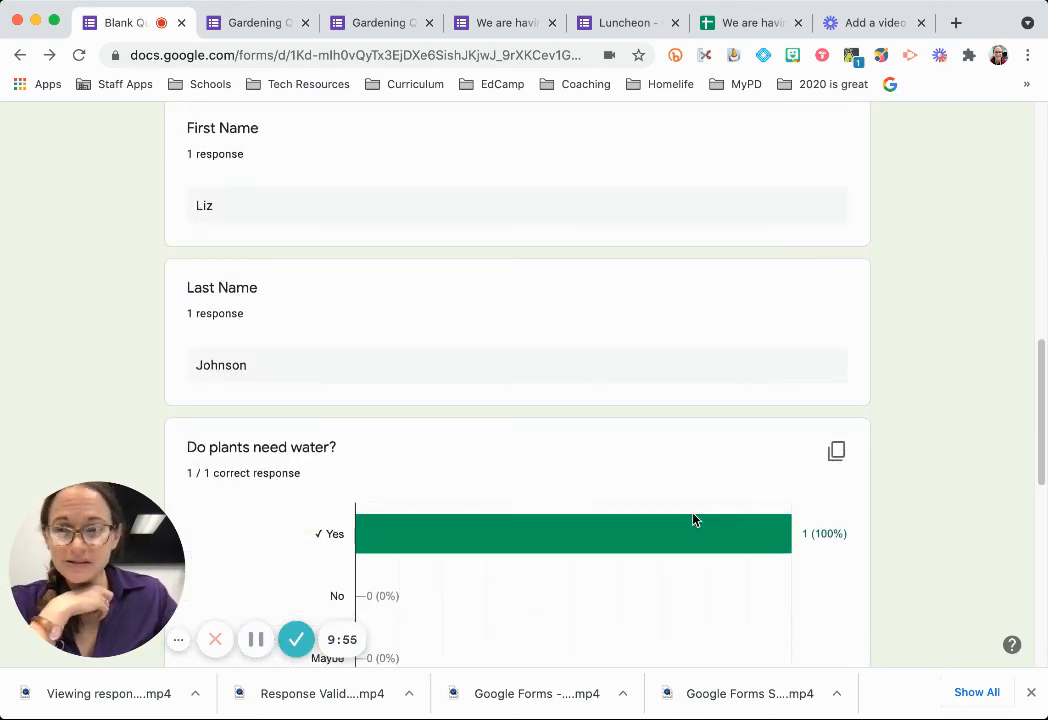
mouse_move(695, 520)
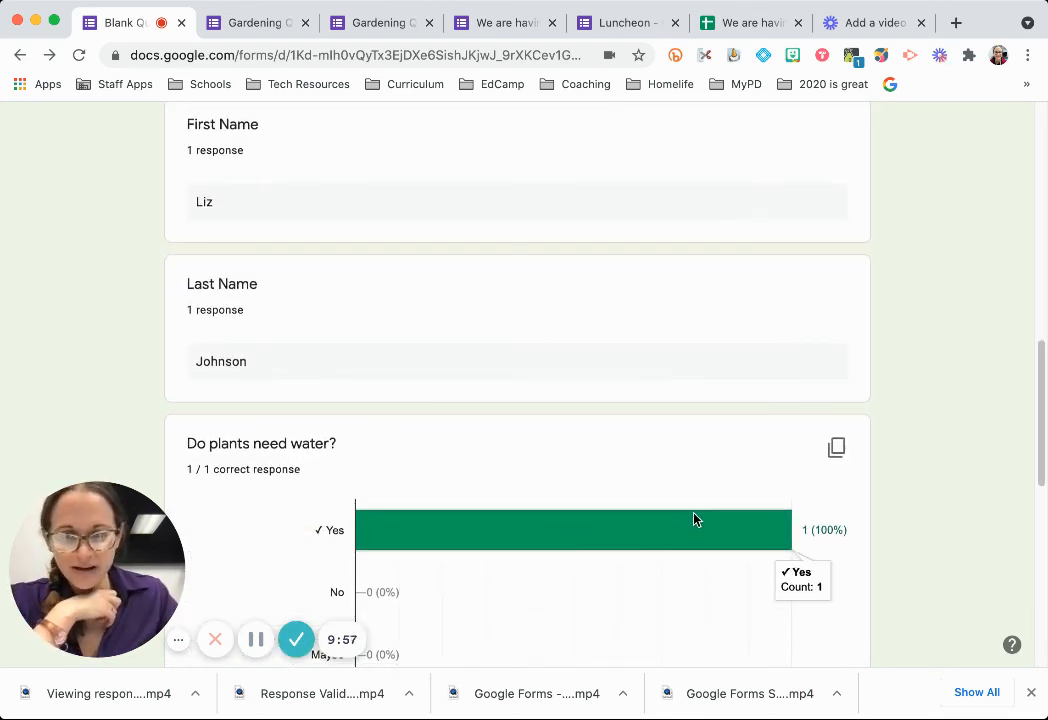
scroll(695, 513, "up", 18)
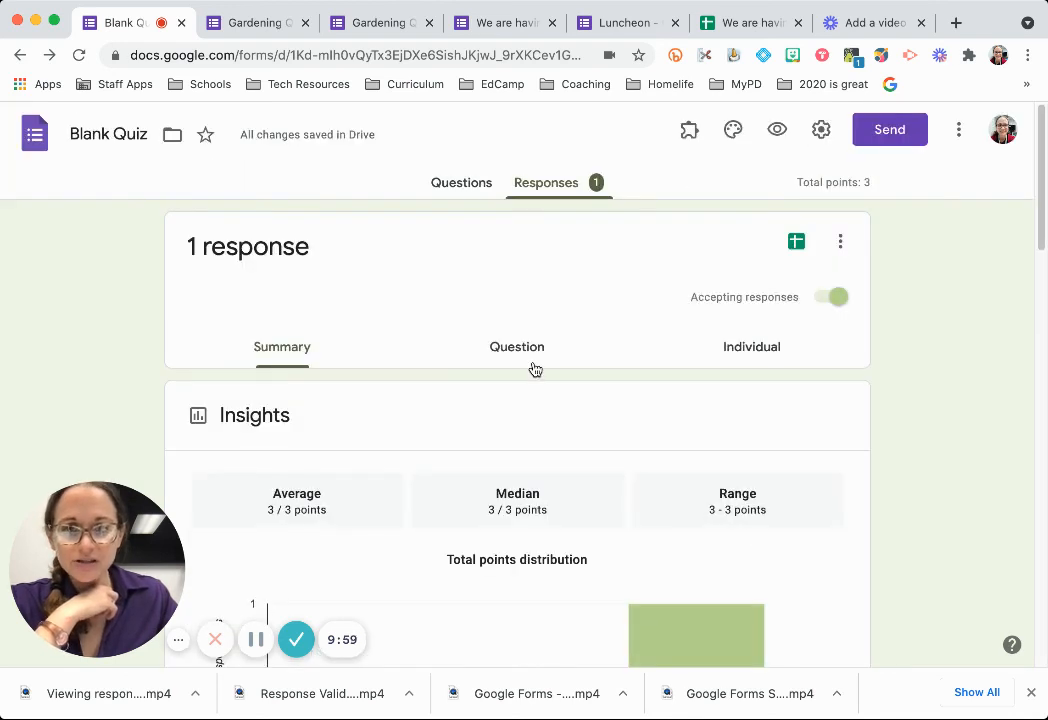
left_click(518, 347)
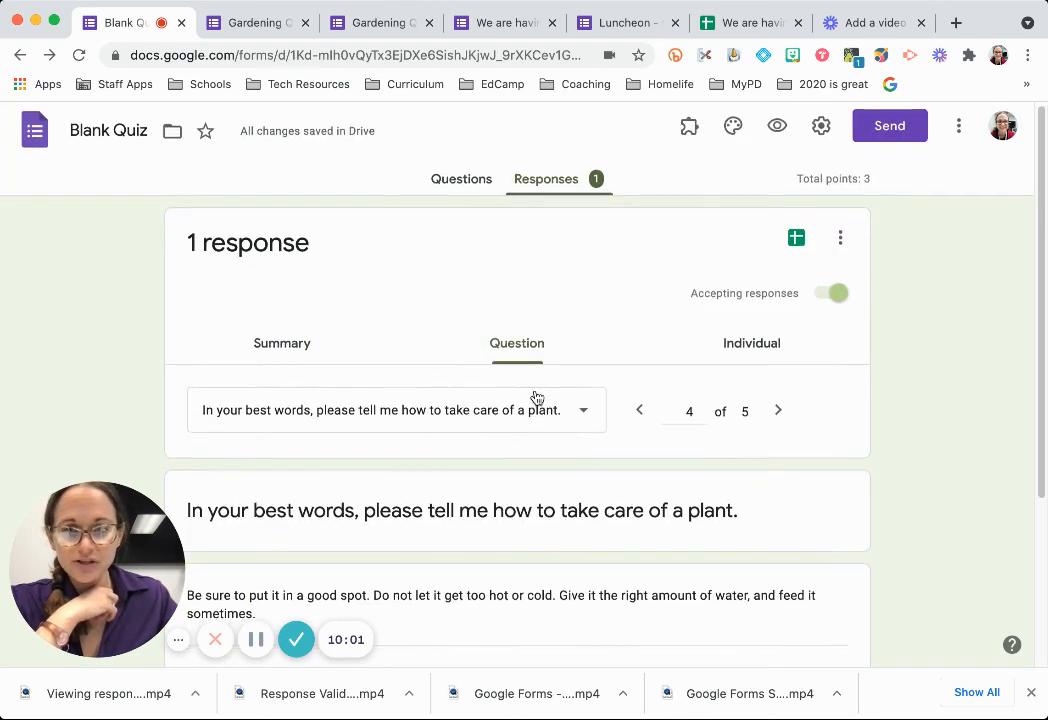
scroll(536, 398, "down", 3)
left_click(582, 254)
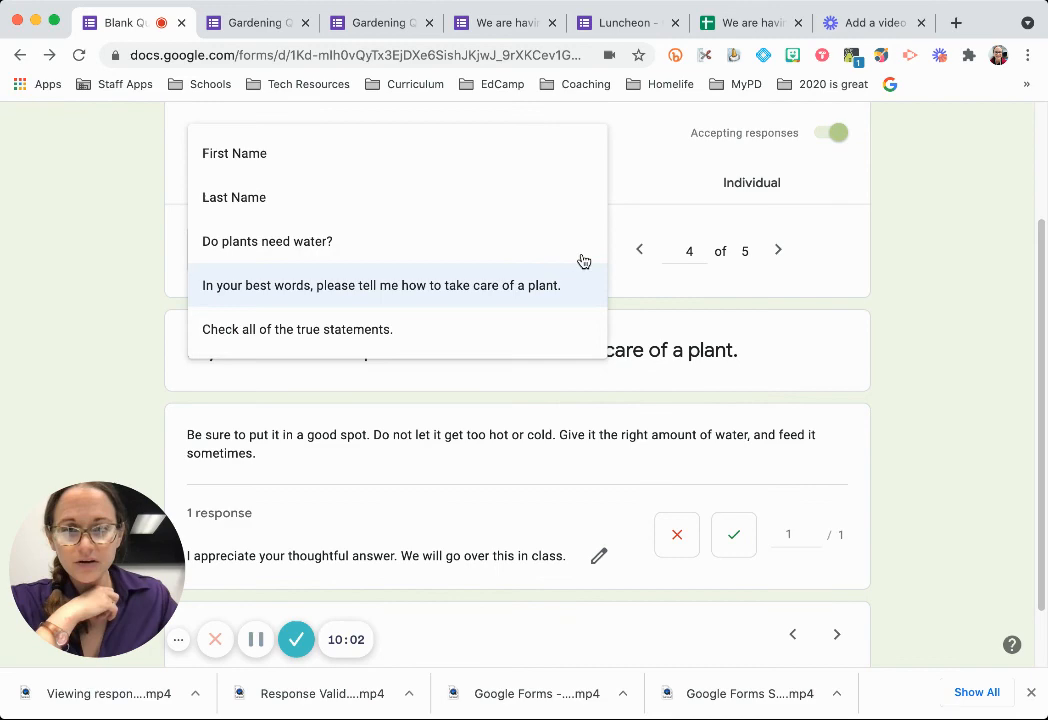
left_click(987, 290)
scroll(760, 460, "down", 1)
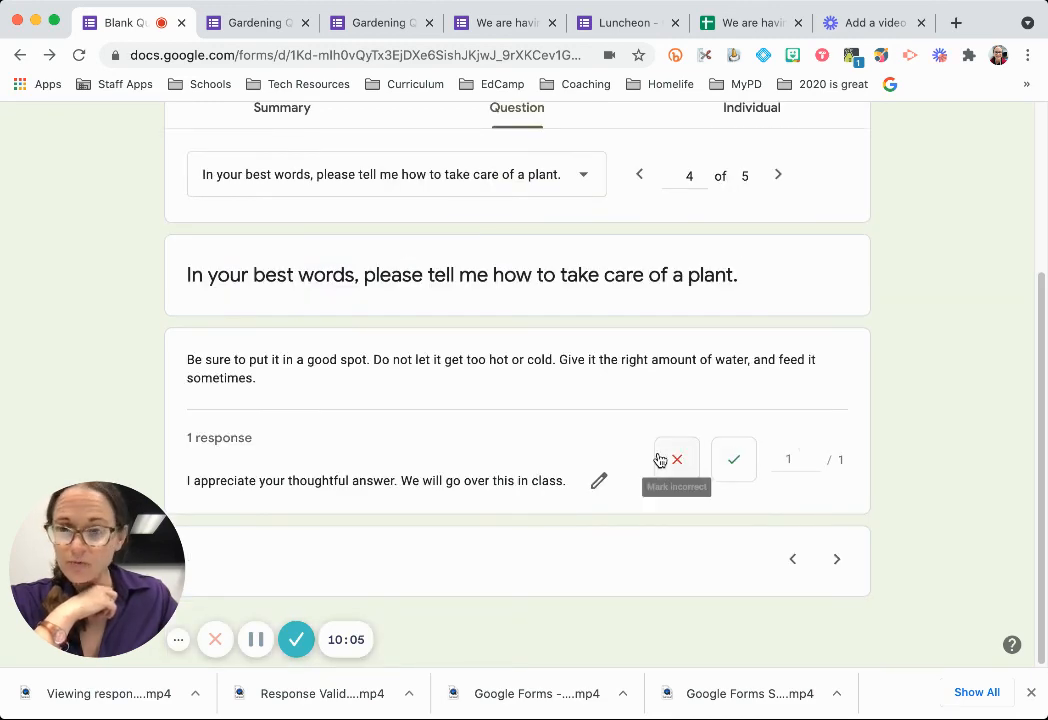
scroll(706, 400, "up", 2)
Step: Scroll through the Individual response, confirming the plant-care answer's 1/1 grade and 3 of 3 total
left_click(733, 262)
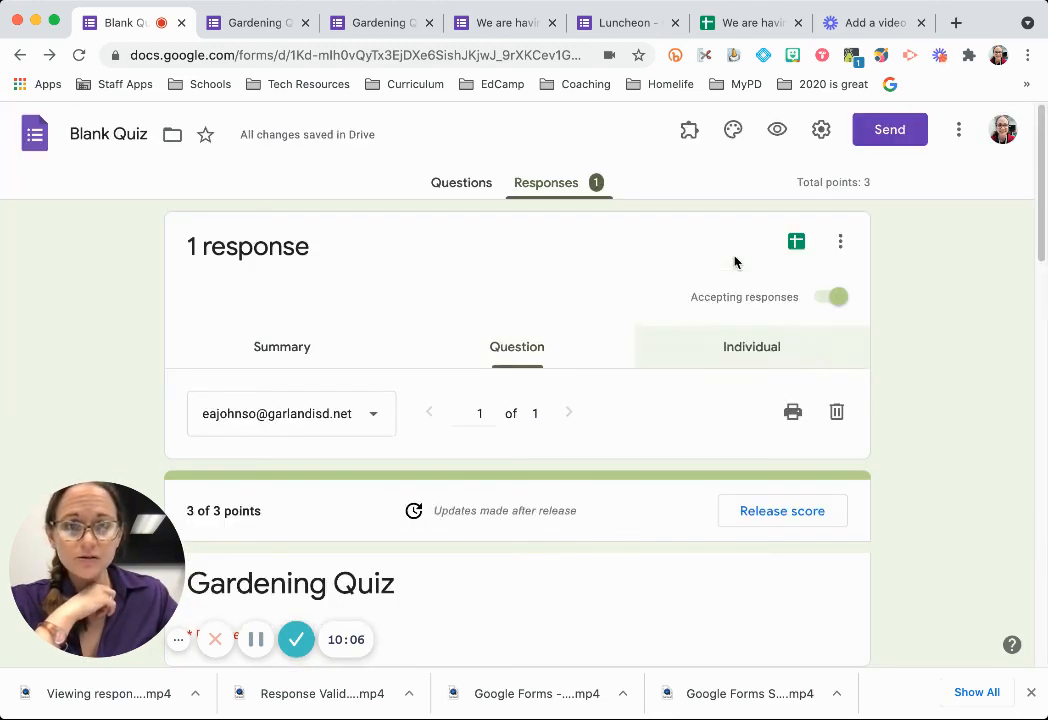
scroll(766, 404, "down", 6)
scroll(872, 425, "down", 6)
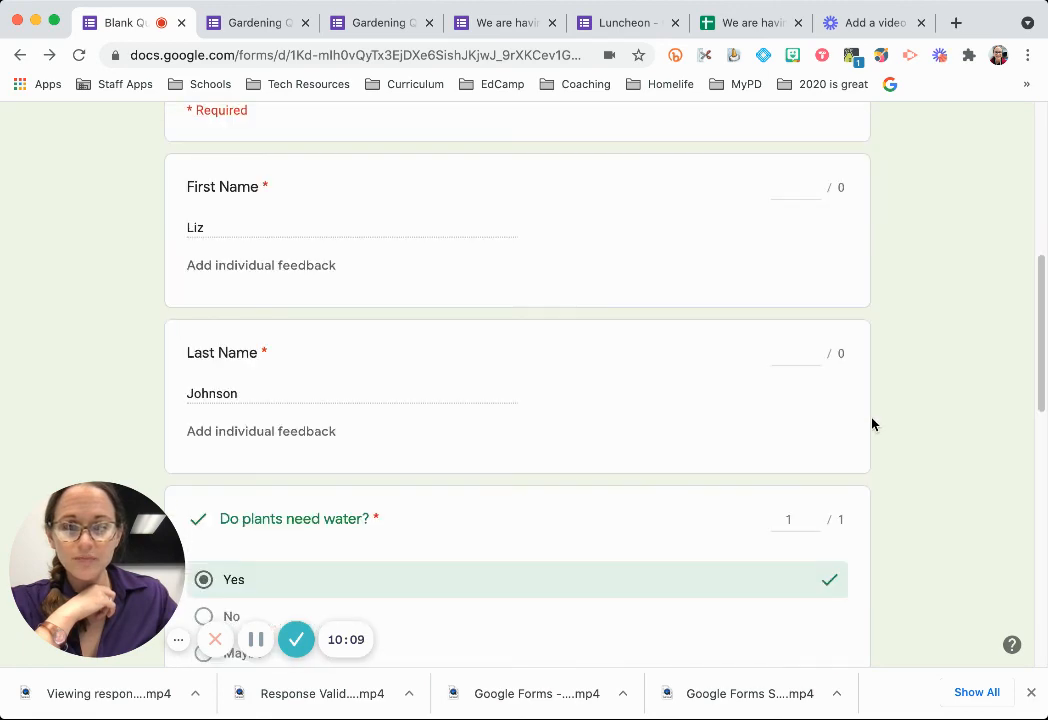
scroll(868, 417, "down", 5)
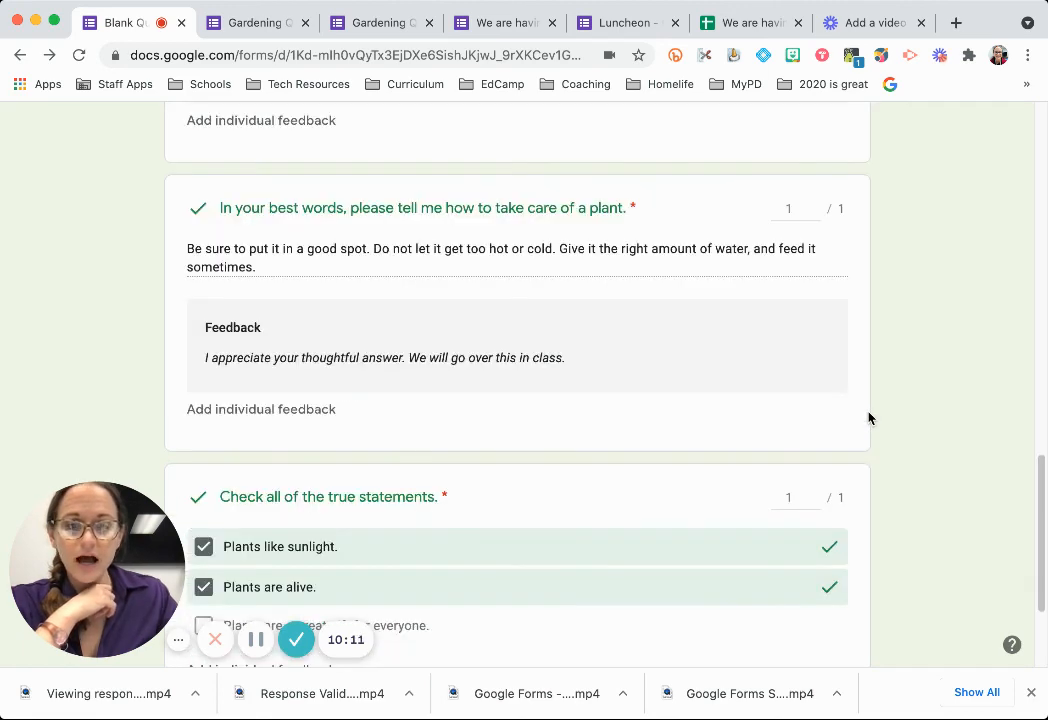
scroll(868, 417, "up", 2)
scroll(869, 424, "up", 10)
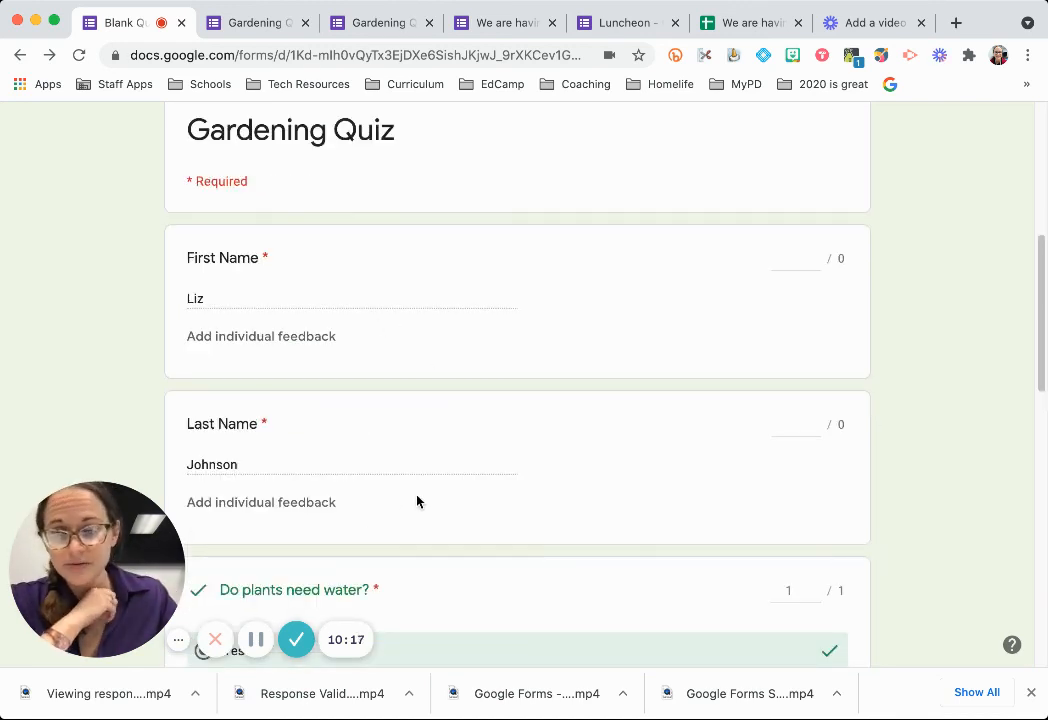
scroll(465, 517, "up", 5)
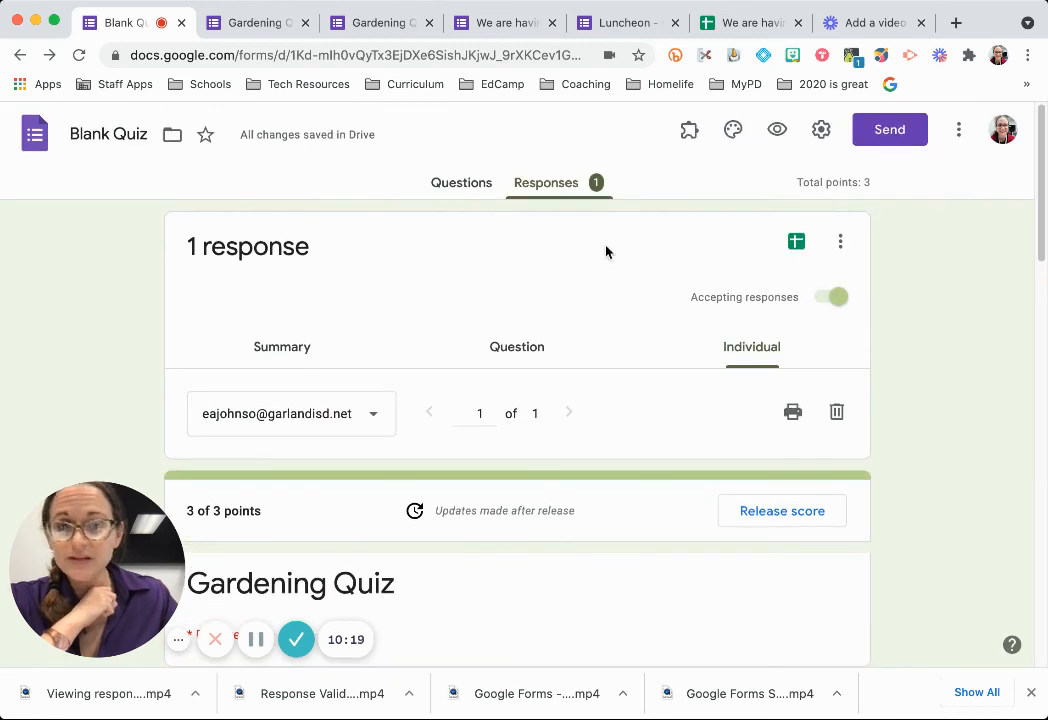